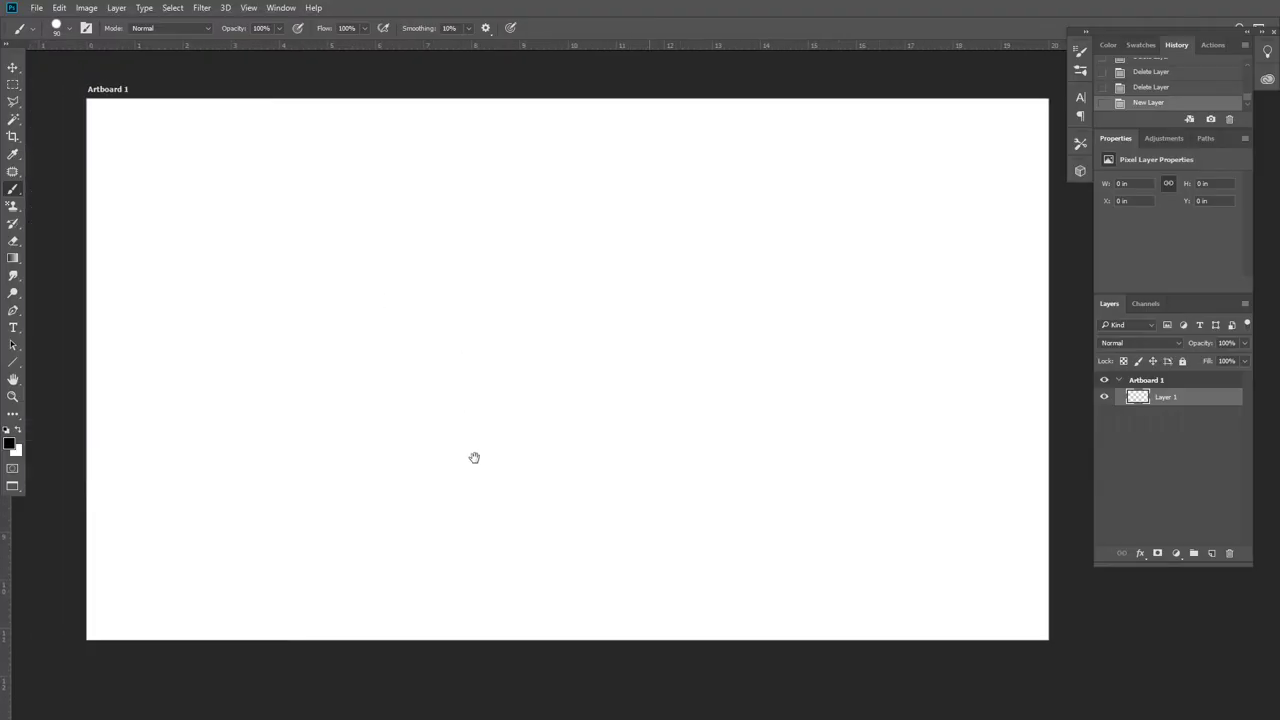
Sketch a faint horizon line, then paint dark navy hills along the bottom edge.
left_click_drag(83, 352, 440, 343)
left_click_drag(344, 357, 1046, 350)
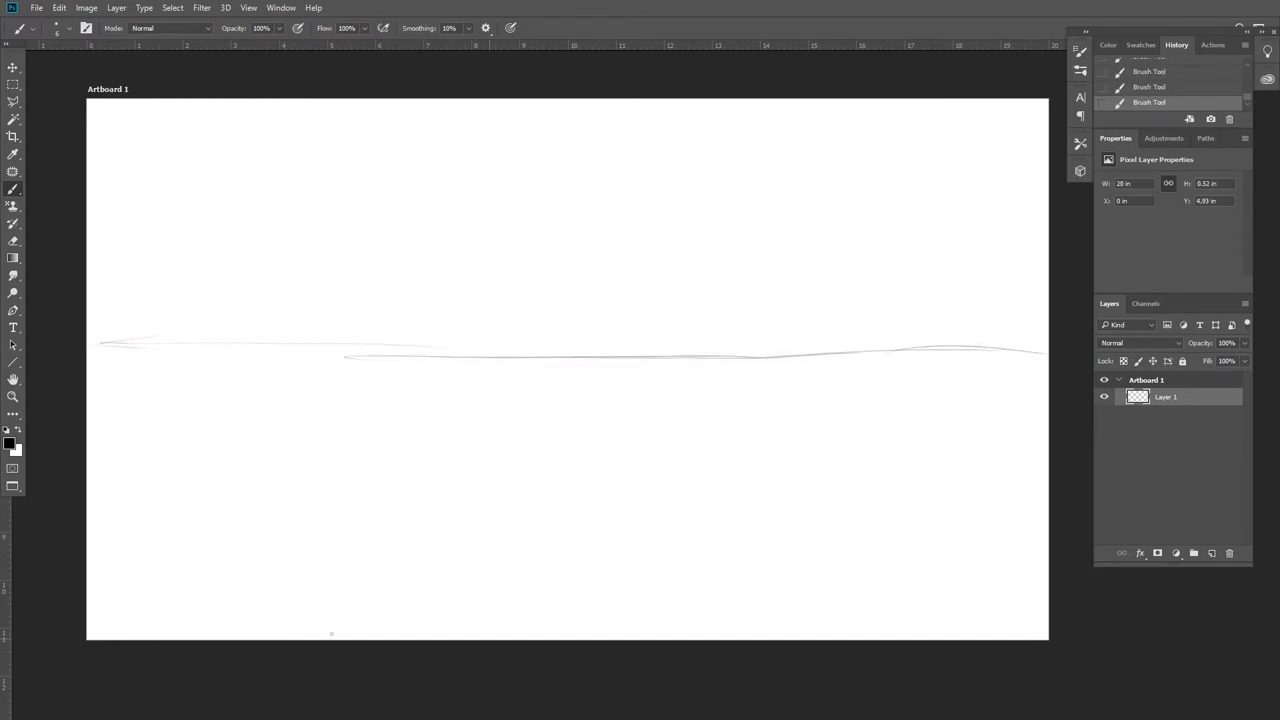
left_click(9, 444)
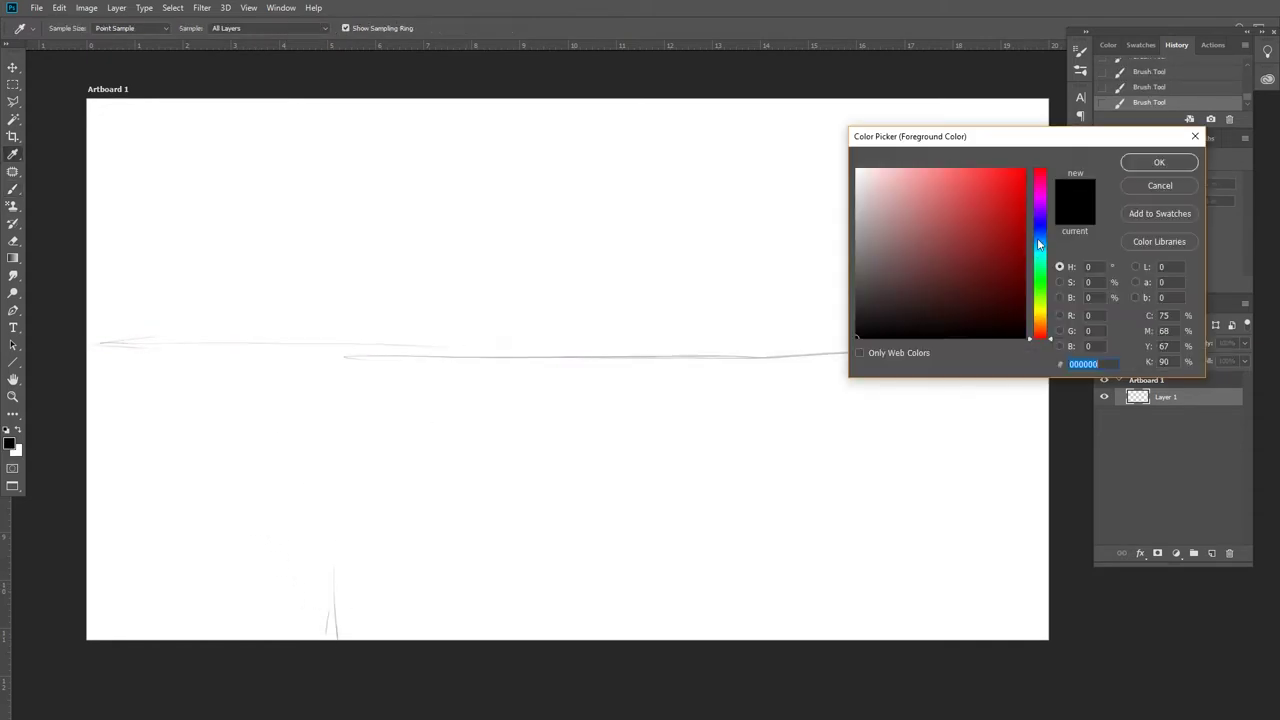
left_click(1040, 245)
left_click(1077, 163)
mouse_move(334, 527)
left_mouse_down()
mouse_move(220, 560)
mouse_move(311, 603)
mouse_move(820, 594)
mouse_move(966, 497)
left_mouse_up()
Layer translucent lavender and navy strokes over the hills to shape their top edge.
left_click(298, 28)
mouse_move(672, 612)
left_mouse_down()
mouse_move(1045, 530)
mouse_move(580, 615)
left_mouse_up()
left_click_drag(800, 590, 360, 612)
left_click_drag(500, 578, 40, 531)
left_click_drag(290, 610, 423, 560)
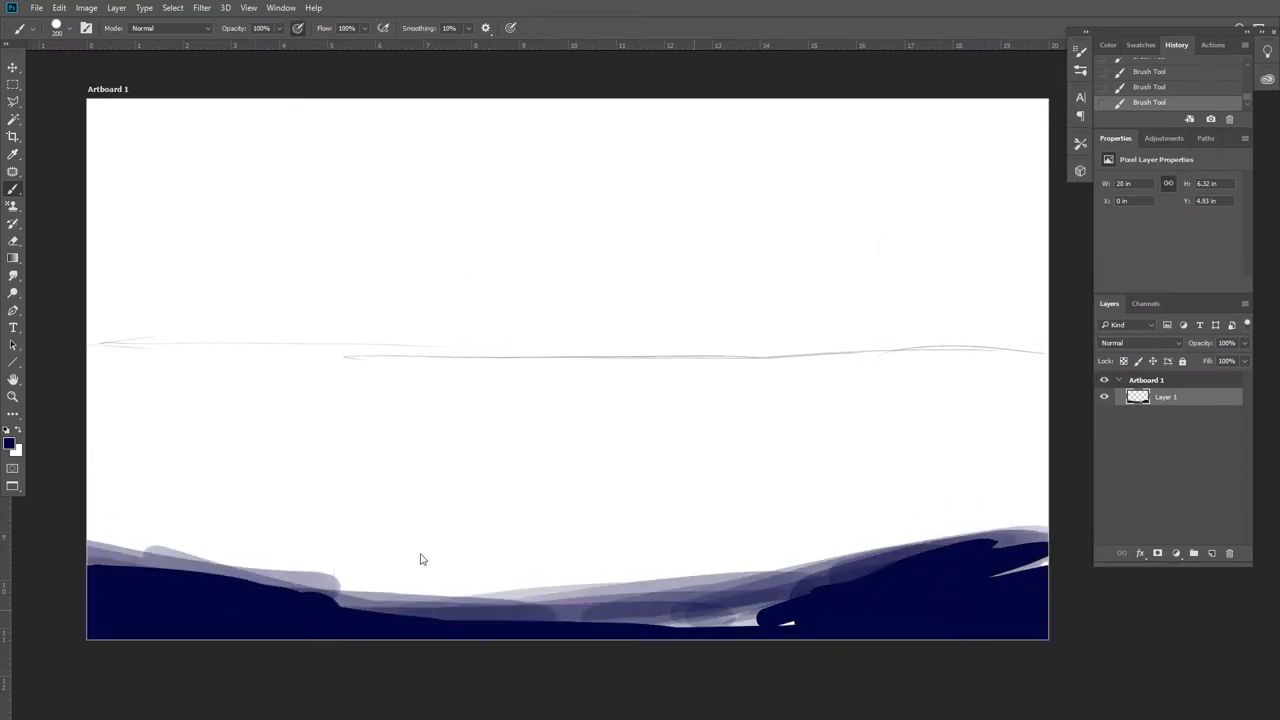
mouse_move(100, 561)
left_mouse_down()
mouse_move(962, 508)
mouse_move(674, 531)
mouse_move(163, 537)
mouse_move(788, 620)
left_mouse_up()
left_click_drag(494, 560, 986, 516)
Shift the painting colour's hue toward magenta in the Color Picker.
scroll(743, 457, "up", 2)
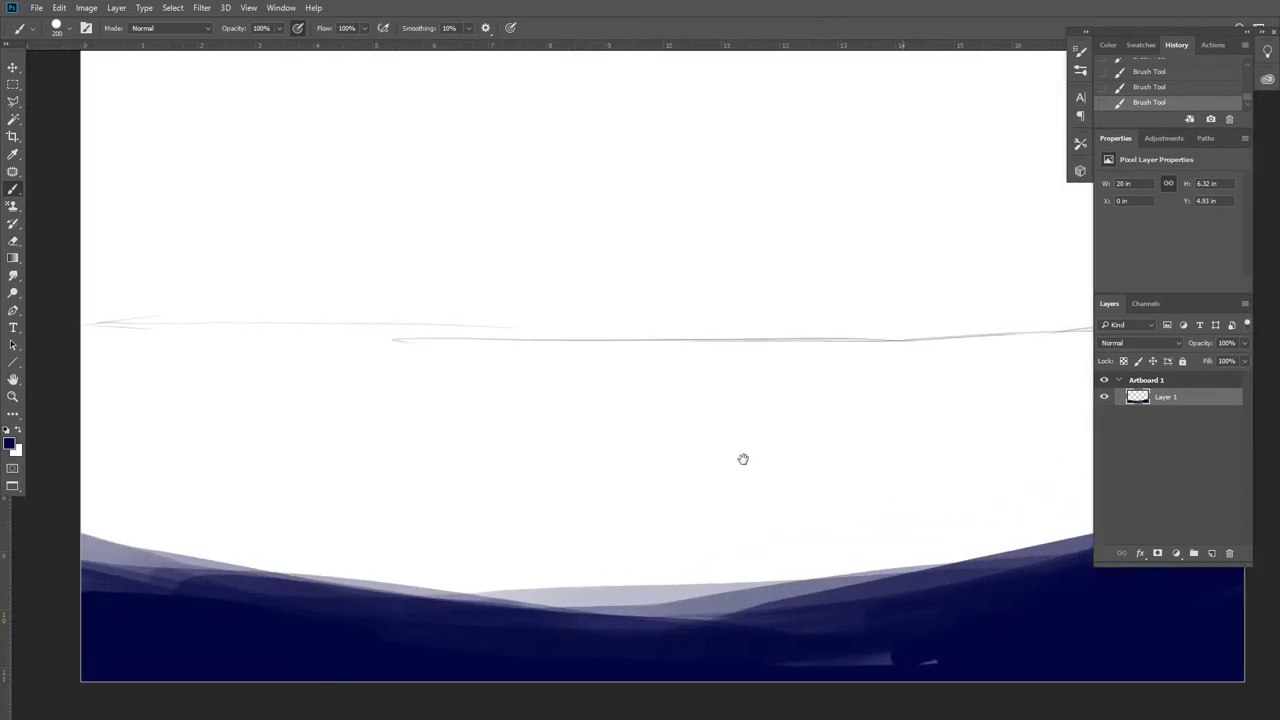
left_click(11, 444)
left_click_drag(1040, 225, 1052, 185)
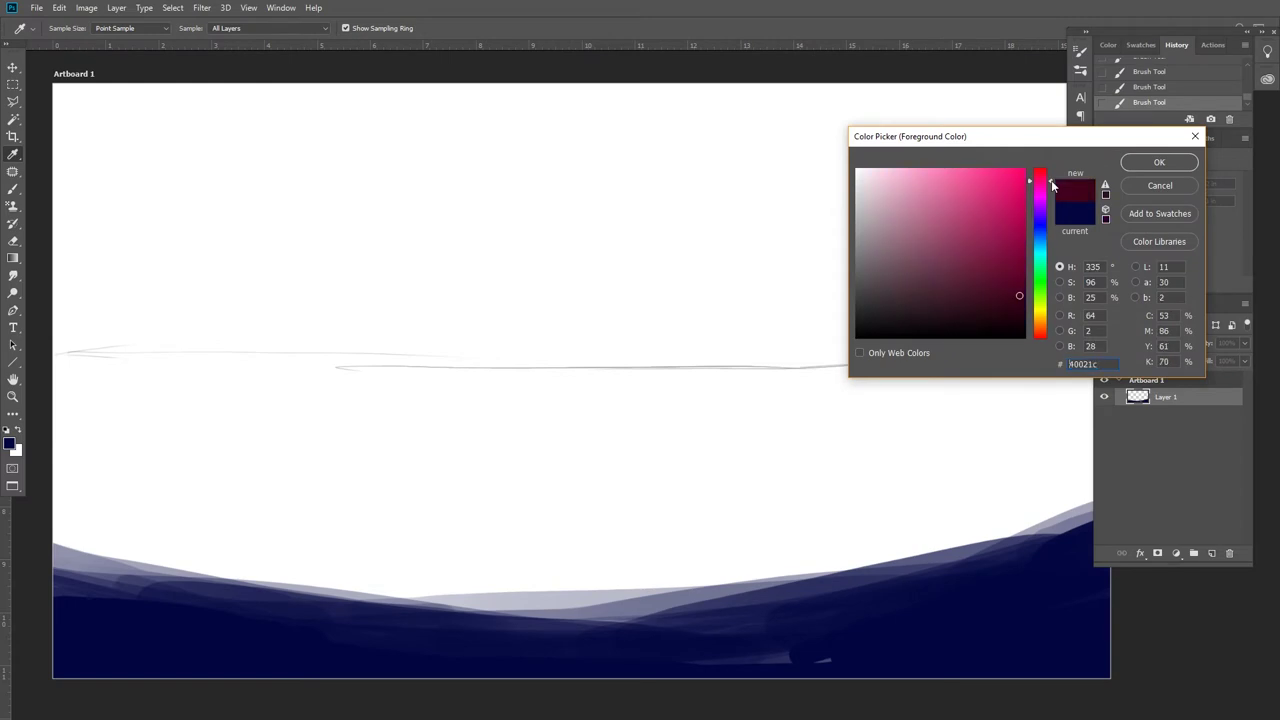
Pick bright red and paint a broad red band across the top of the sky.
left_click(1015, 197)
left_click(1159, 162)
scroll(655, 268, "down", 2)
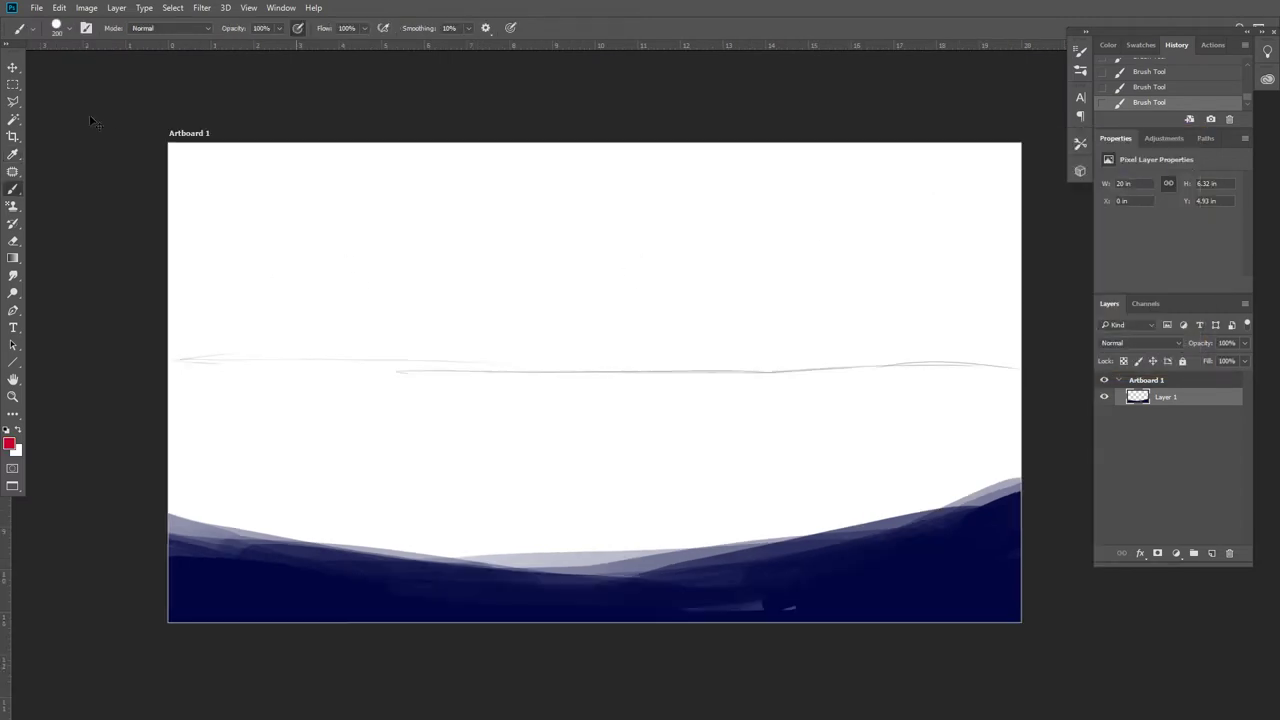
mouse_move(172, 172)
left_mouse_down()
mouse_move(640, 140)
mouse_move(980, 170)
left_mouse_up()
left_click_drag(760, 160, 1015, 140)
left_click_drag(740, 195, 1015, 190)
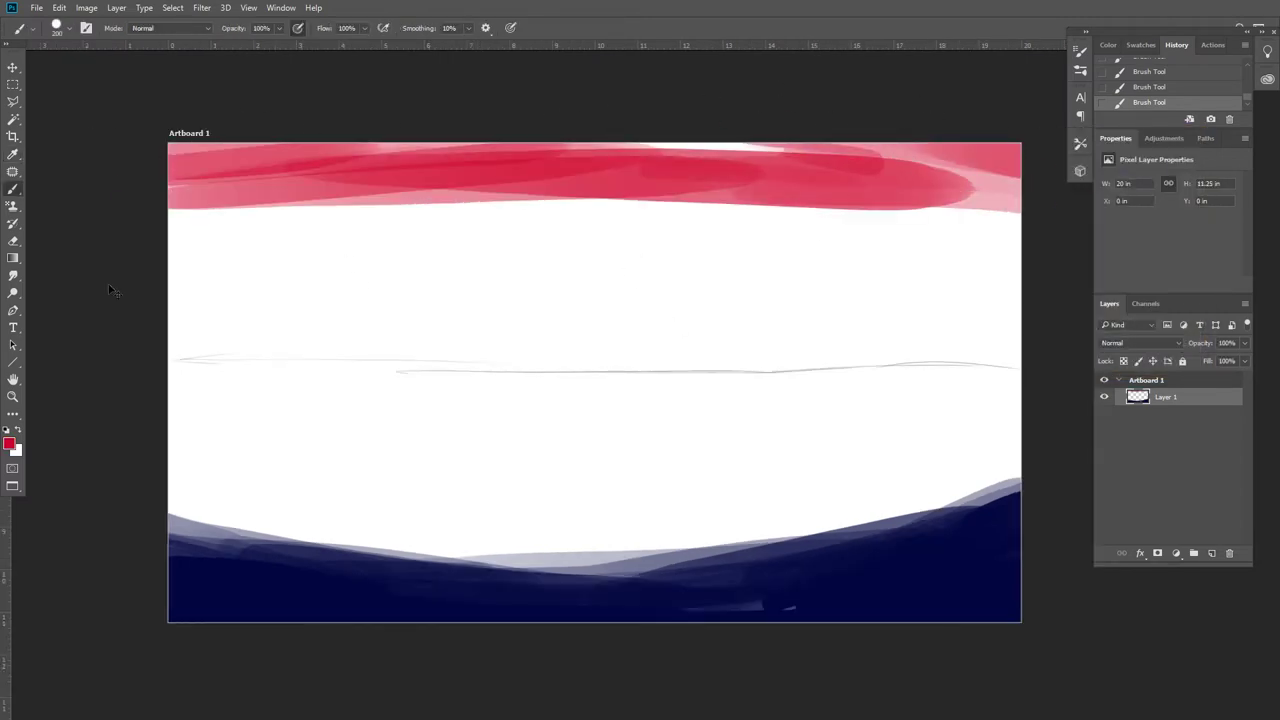
Paint light pink horizontal strokes across the upper sky below the red band.
left_click_drag(120, 285, 929, 194)
left_click_drag(170, 215, 1040, 285)
left_click_drag(165, 340, 986, 329)
left_click_drag(210, 395, 990, 365)
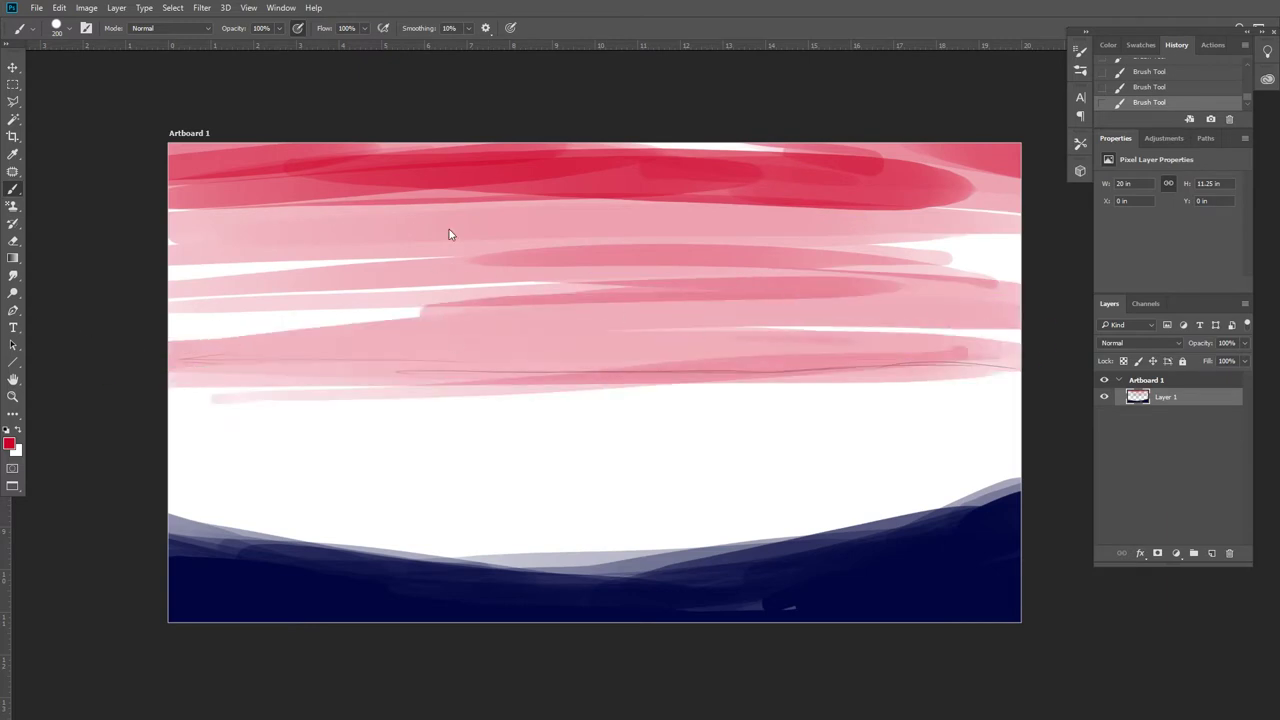
Pick a darker rose and cover the remaining white sky with dusty-rose strokes.
left_click(9, 443)
left_click(930, 230)
left_click(1159, 162)
mouse_move(871, 406)
left_mouse_down()
mouse_move(220, 429)
mouse_move(583, 460)
left_mouse_up()
mouse_move(420, 520)
left_mouse_down()
mouse_move(781, 472)
mouse_move(470, 545)
left_mouse_up()
left_click_drag(940, 500, 698, 450)
left_click_drag(1015, 430, 90, 405)
left_click_drag(820, 380, 150, 440)
left_click_drag(570, 450, 170, 520)
left_click_drag(630, 330, 170, 345)
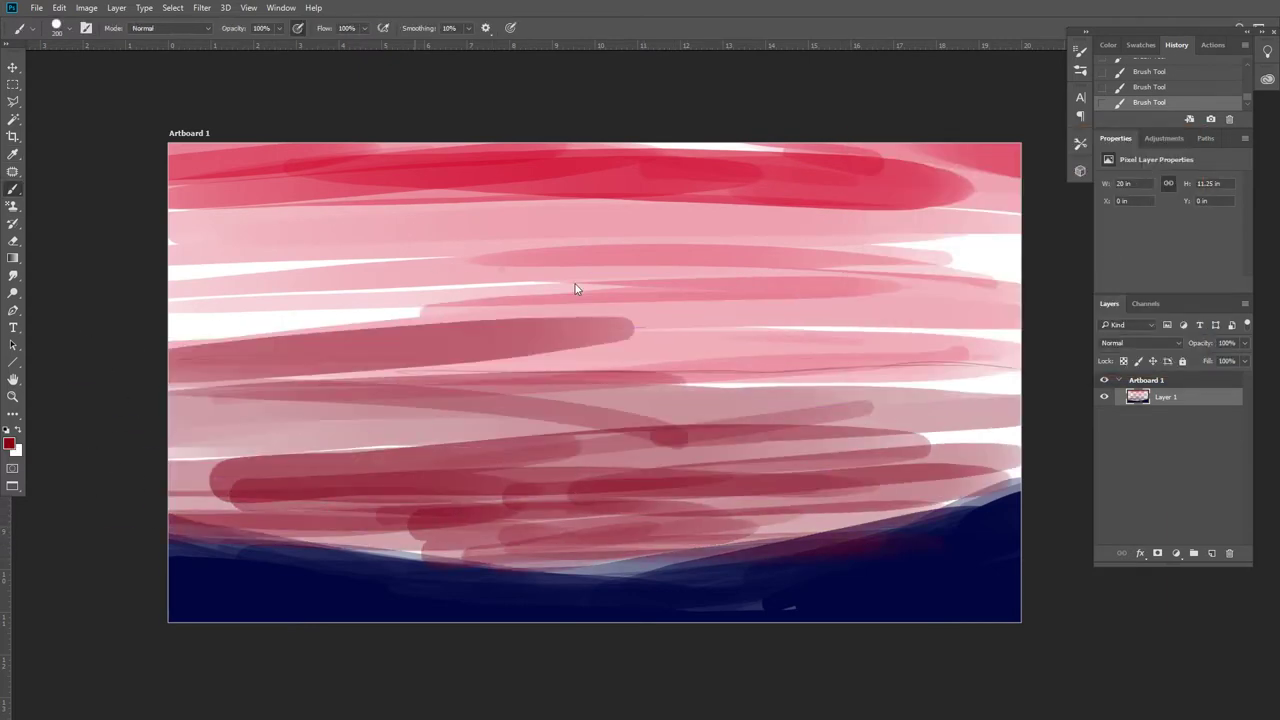
left_click_drag(575, 289, 168, 300)
left_click_drag(518, 255, 165, 270)
left_click_drag(472, 245, 168, 225)
Add dark rose and crimson strokes through the sky down to the navy hills.
left_click_drag(1020, 235, 452, 230)
left_click_drag(920, 150, 350, 215)
left_click_drag(1050, 330, 420, 330)
left_click_drag(570, 360, 960, 357)
left_click_drag(1040, 400, 700, 410)
left_click_drag(665, 440, 981, 406)
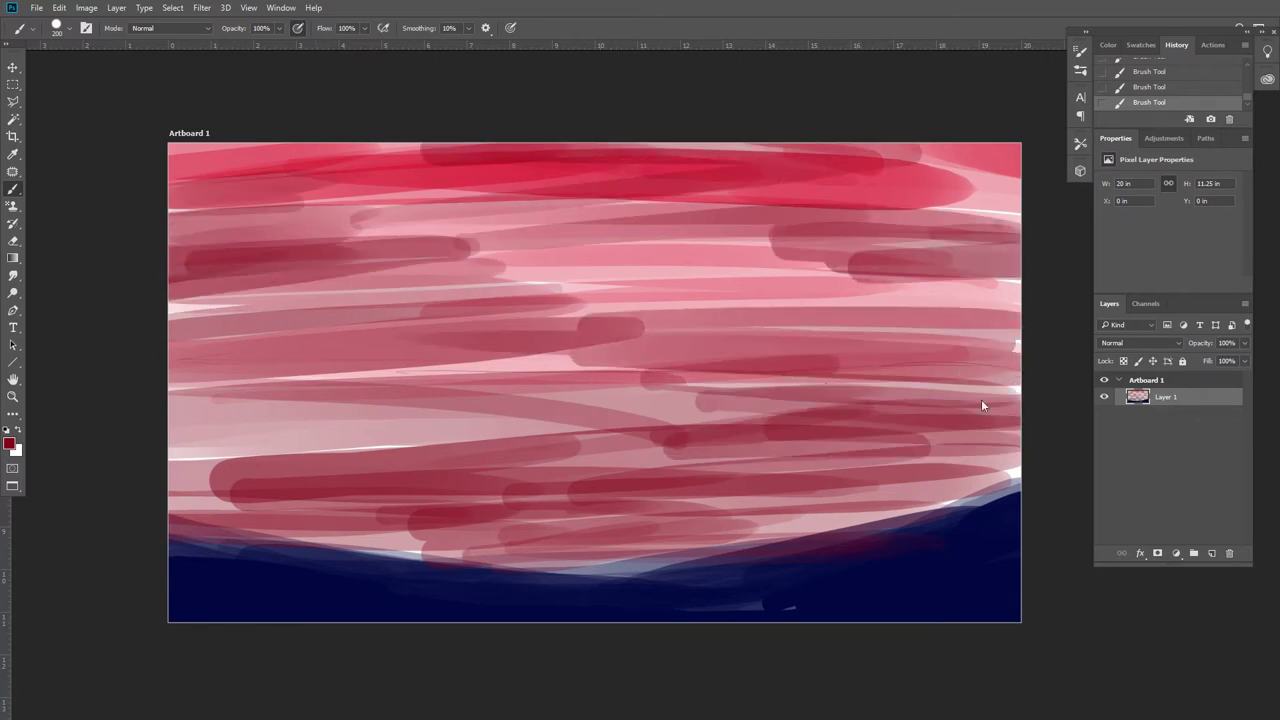
mouse_move(1015, 450)
left_mouse_down()
mouse_move(783, 461)
mouse_move(500, 518)
mouse_move(896, 469)
mouse_move(1015, 440)
left_mouse_up()
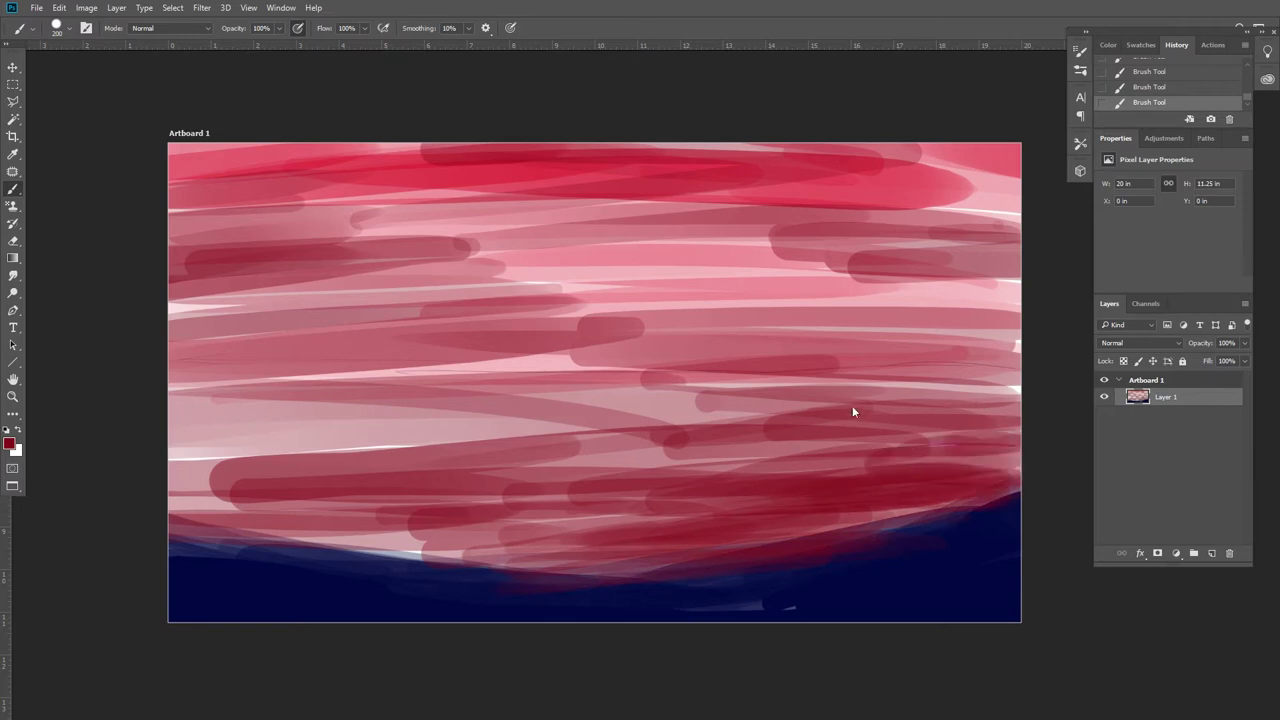
mouse_move(852, 410)
left_mouse_down()
mouse_move(463, 508)
mouse_move(306, 474)
mouse_move(506, 522)
mouse_move(859, 461)
mouse_move(608, 457)
mouse_move(574, 374)
left_mouse_up()
Place Layer 3 beneath the sky painting, fill it with yellow, and lower its fill.
key("ctrl+shift+alt+n")
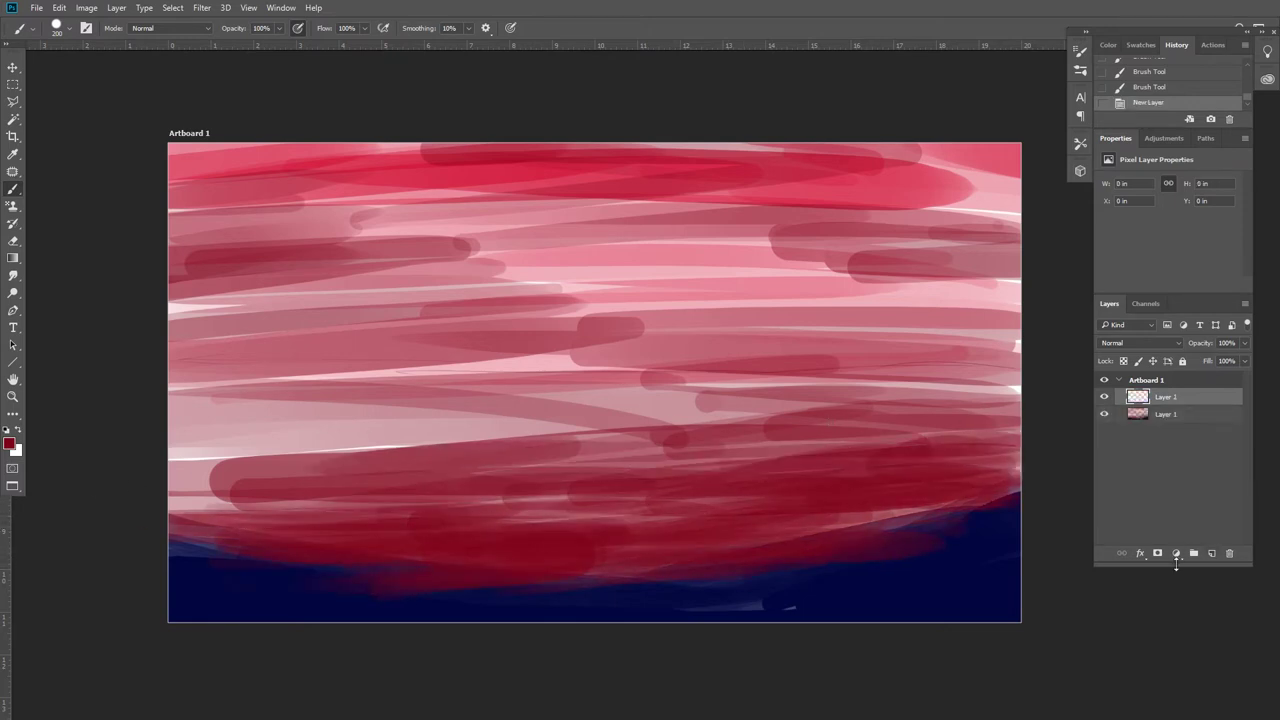
left_click(1211, 553)
left_click_drag(1166, 397, 1166, 432)
left_click(9, 444)
key("Return")
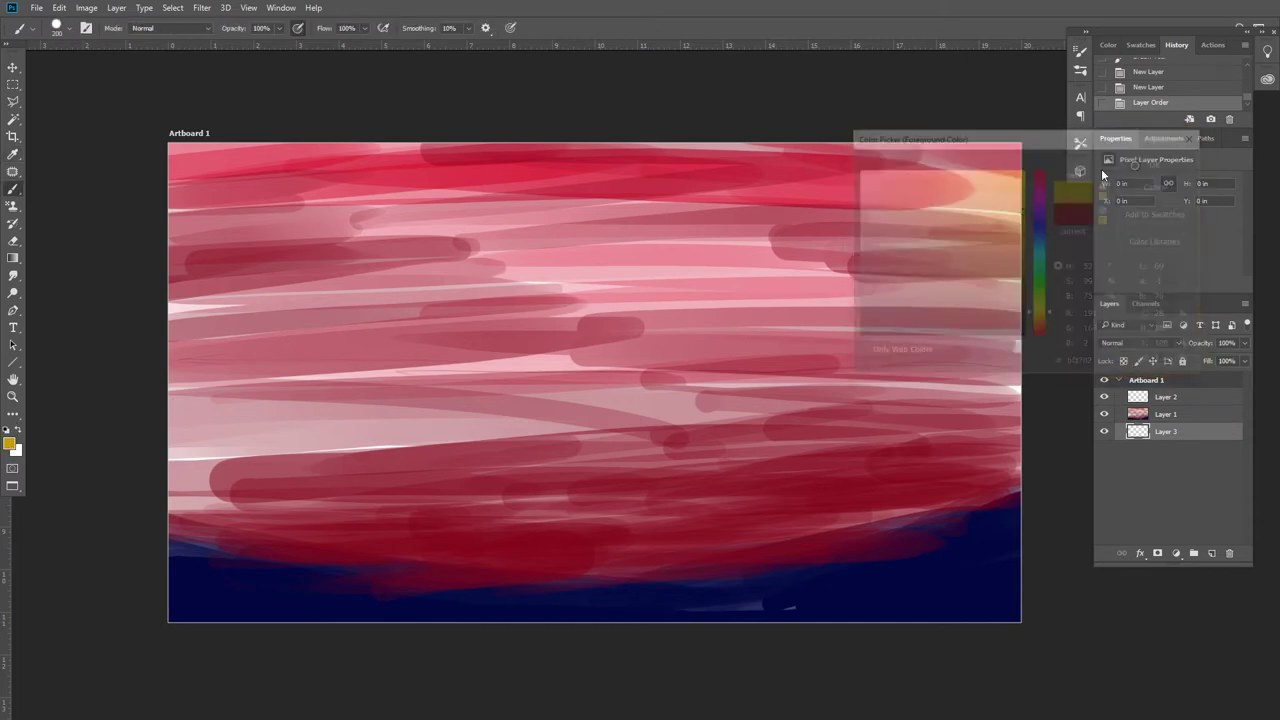
key("ctrl+BackSpace")
key("alt+BackSpace")
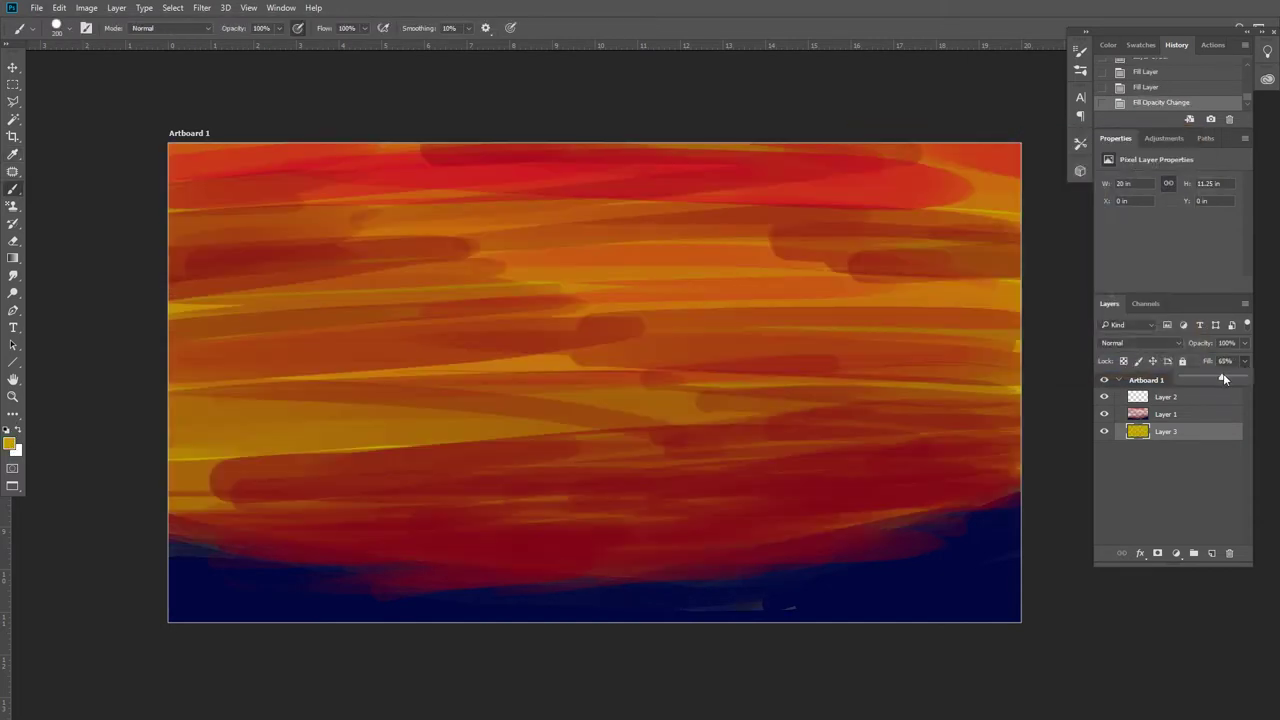
mouse_move(1223, 378)
left_mouse_down()
mouse_move(1196, 372)
mouse_move(1210, 379)
left_mouse_up()
Pick a brighter yellow, select Layer 2, and add a new layer above it.
key("i")
left_click(9, 444)
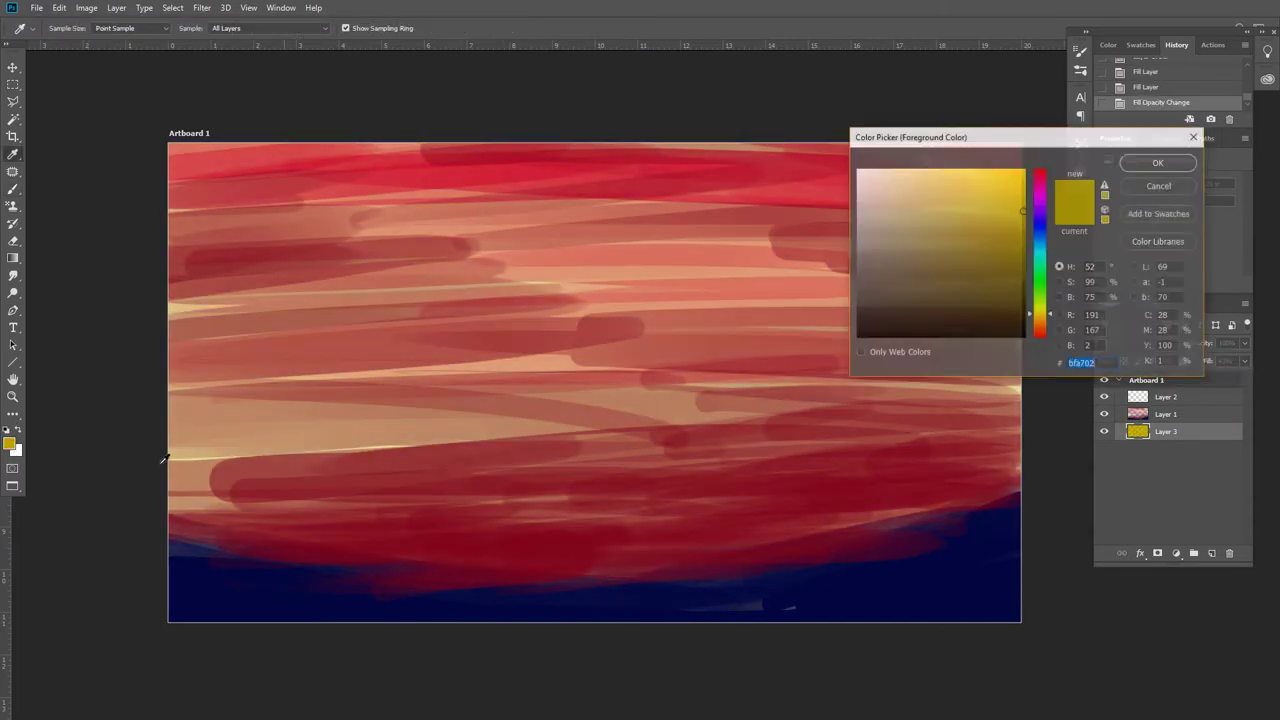
left_click(1022, 172)
left_click(1157, 162)
key("b")
left_click(1166, 397)
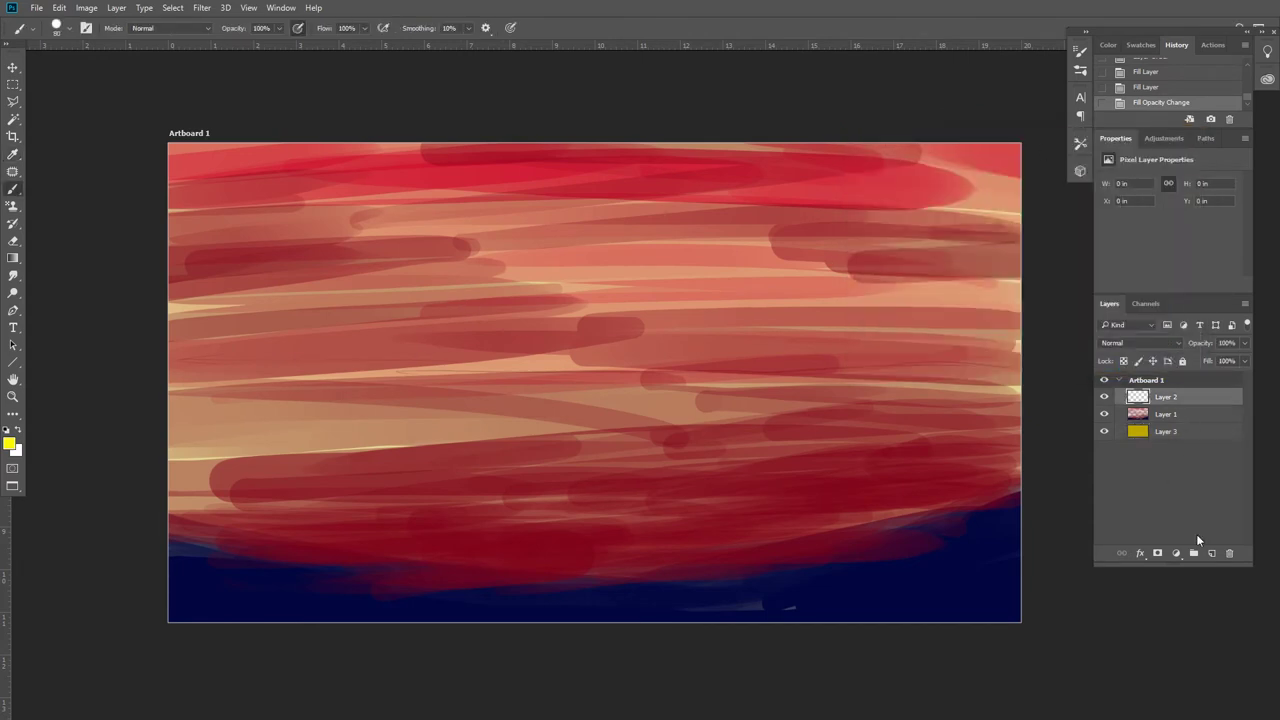
left_click(1211, 553)
Dab a small pale sun disc at the upper left of the sky.
scroll(457, 343, "up", 3)
scroll(528, 371, "down", 3)
scroll(528, 366, "up", 1)
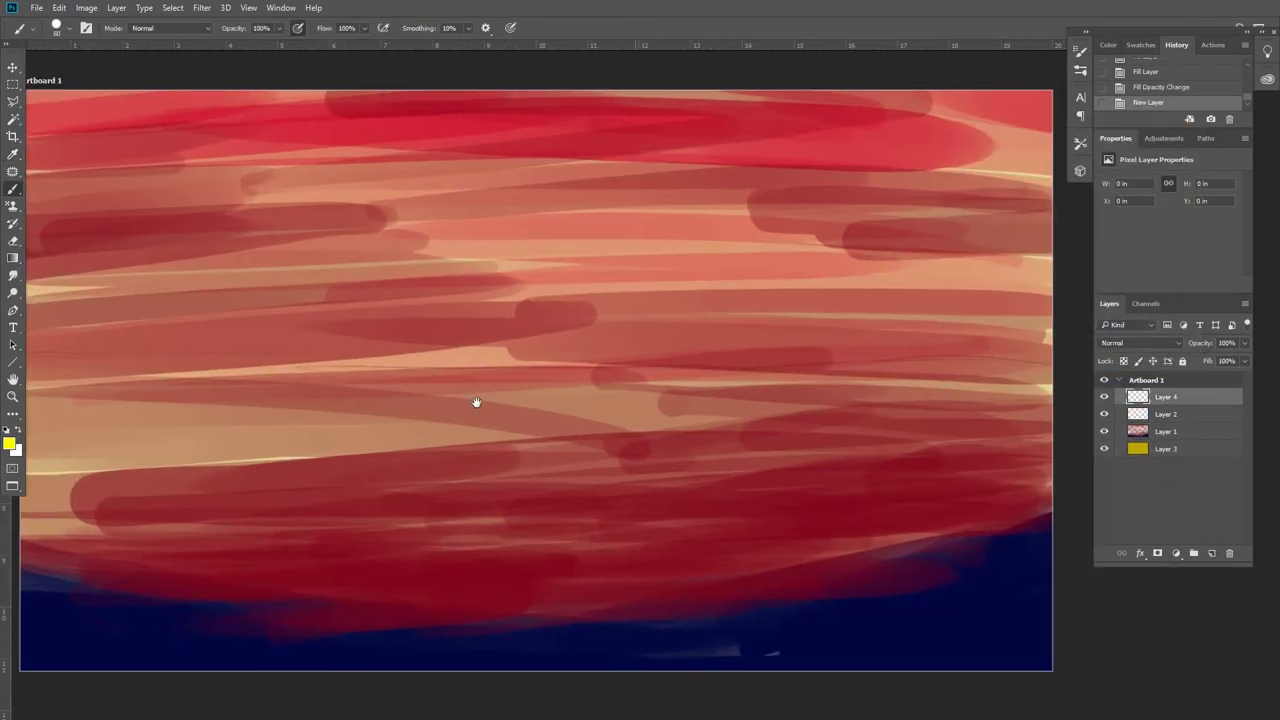
left_click_drag(476, 402, 492, 394)
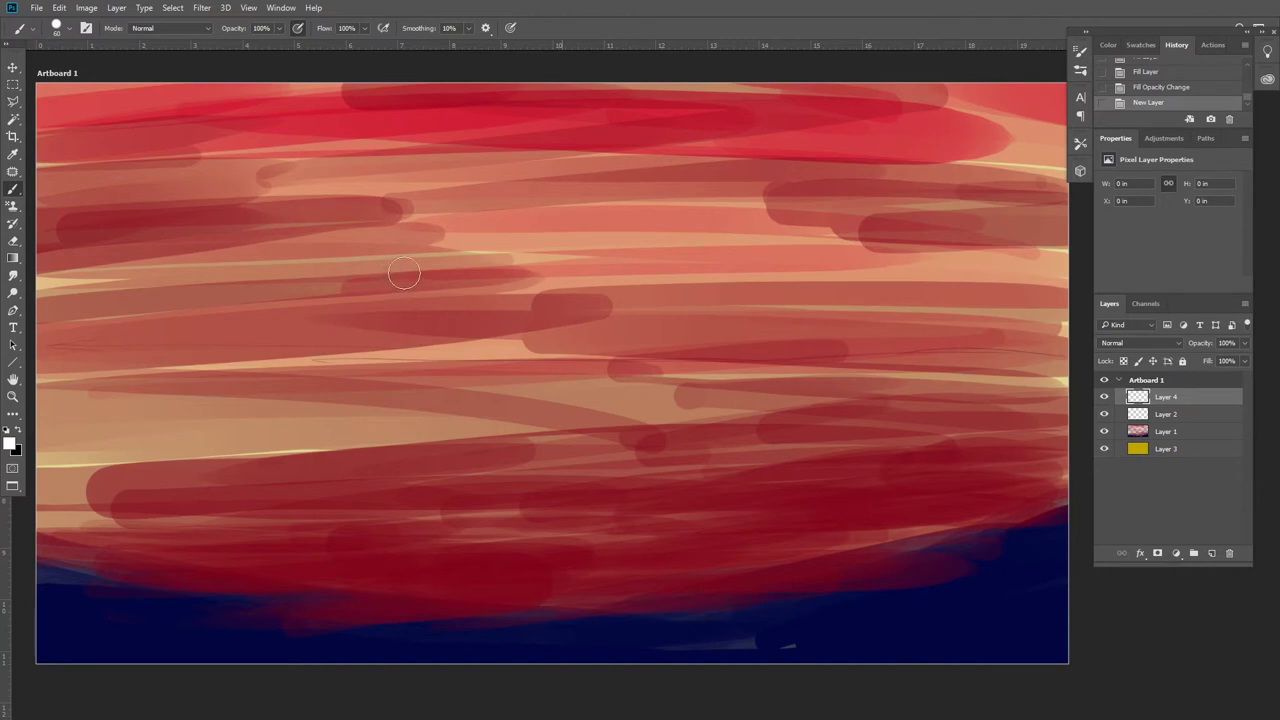
left_click(431, 250)
left_click(432, 251)
left_click(432, 252)
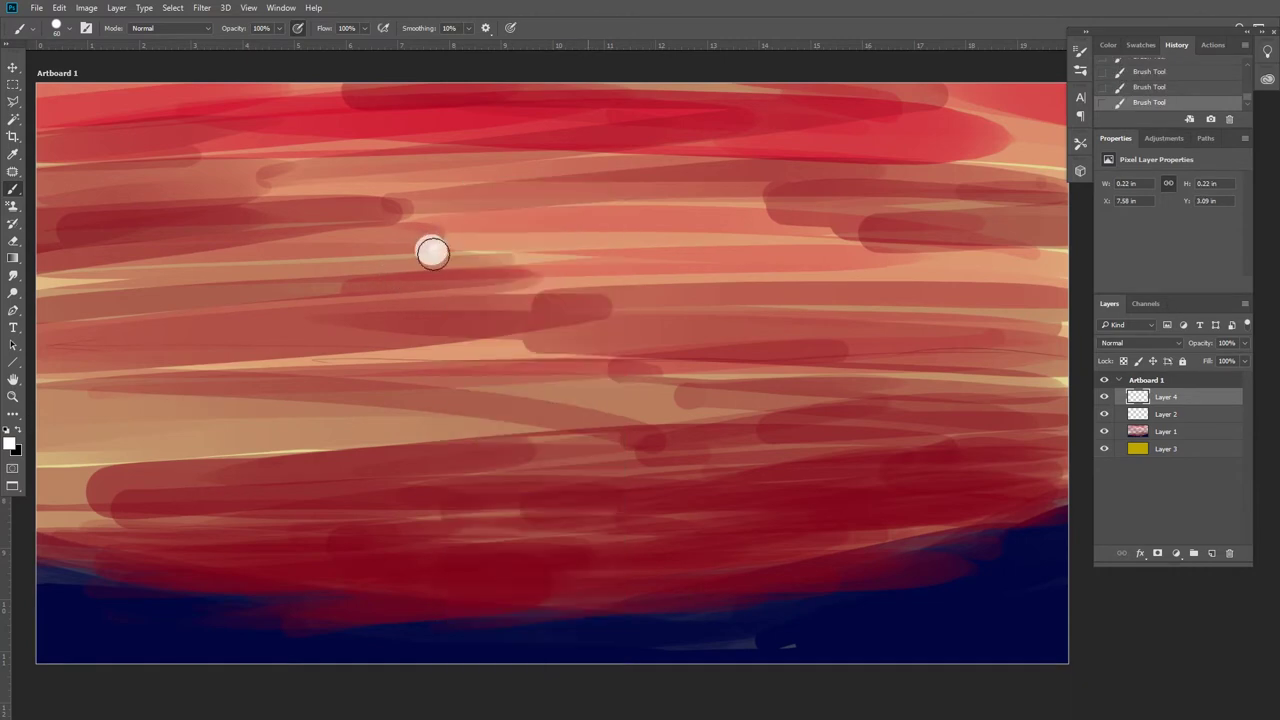
Paint a cream cloud bank rising in from the right side.
left_click_drag(644, 314, 1062, 208)
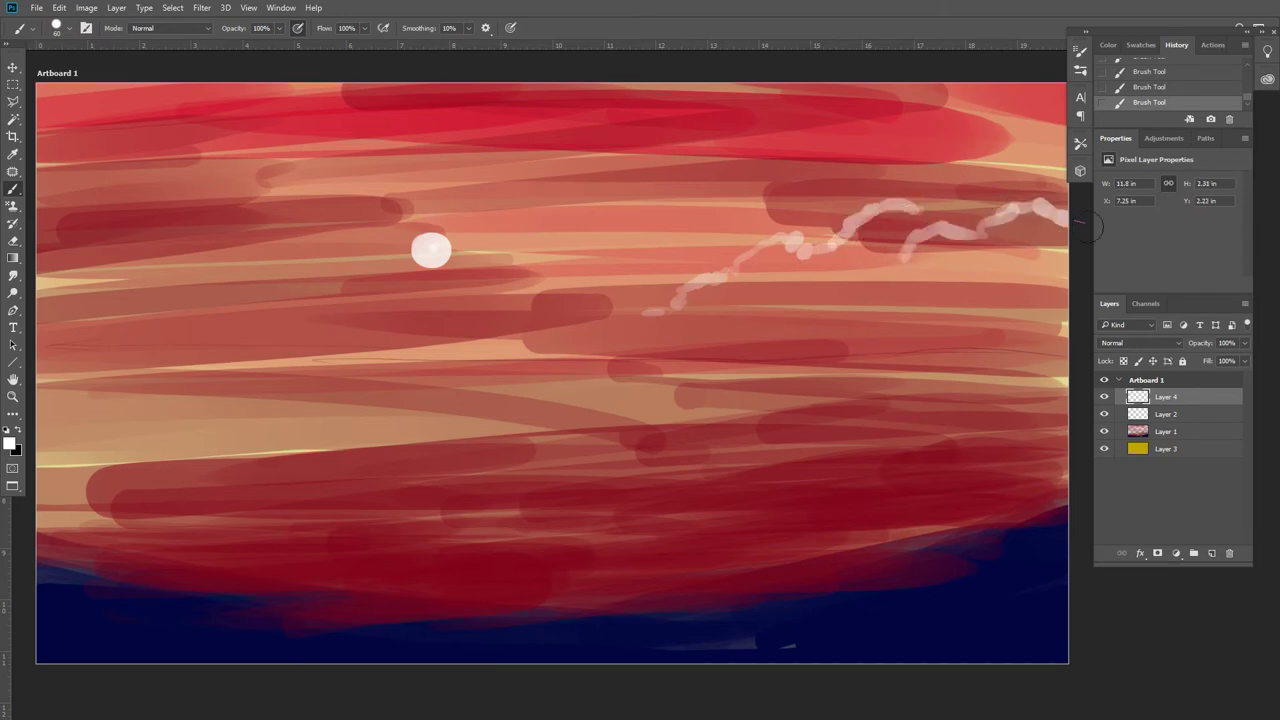
left_click_drag(880, 250, 848, 265)
mouse_move(700, 309)
left_mouse_down()
mouse_move(660, 318)
mouse_move(779, 248)
mouse_move(914, 251)
mouse_move(1062, 195)
left_mouse_up()
left_click_drag(890, 325, 1080, 271)
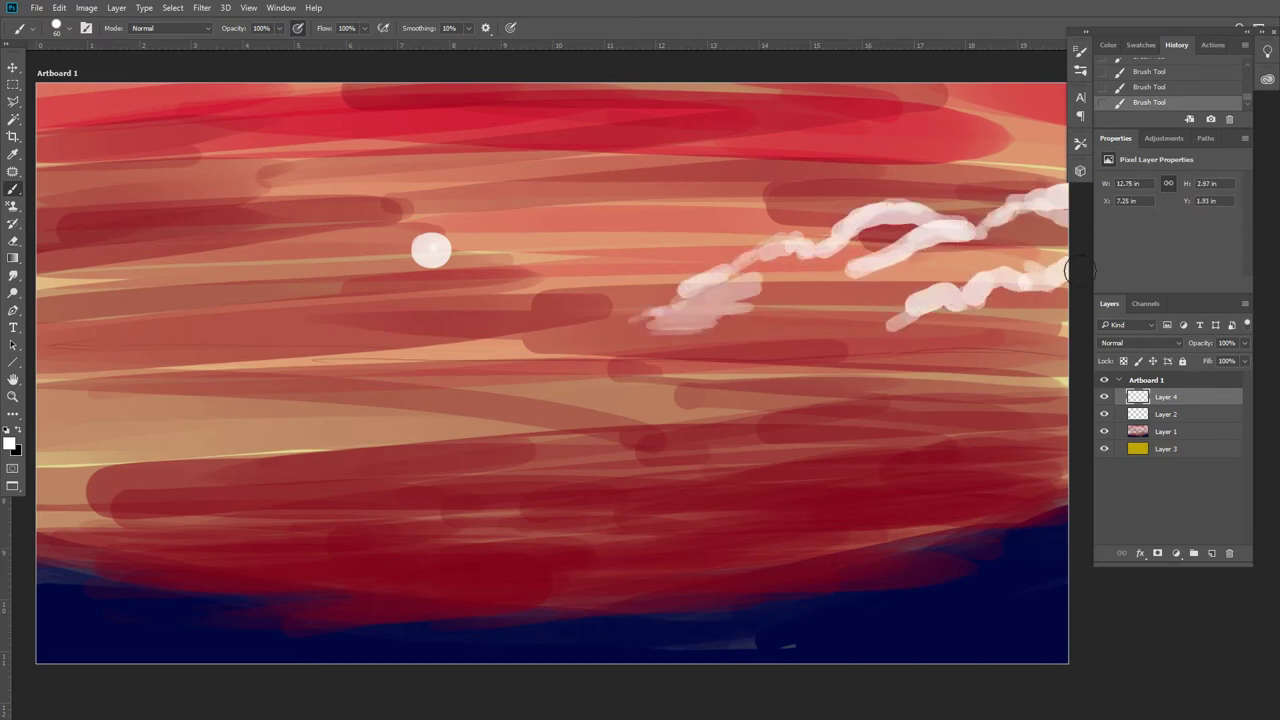
mouse_move(678, 327)
left_mouse_down()
mouse_move(854, 286)
mouse_move(783, 286)
mouse_move(849, 249)
mouse_move(795, 258)
mouse_move(769, 309)
mouse_move(1065, 330)
mouse_move(1037, 306)
mouse_move(831, 306)
mouse_move(1014, 229)
mouse_move(771, 294)
mouse_move(1013, 314)
left_mouse_up()
Paint a yellow-orange glow band through the sky and swirl yellow around the sun.
left_click(9, 443)
left_click(1020, 180)
key("Return")
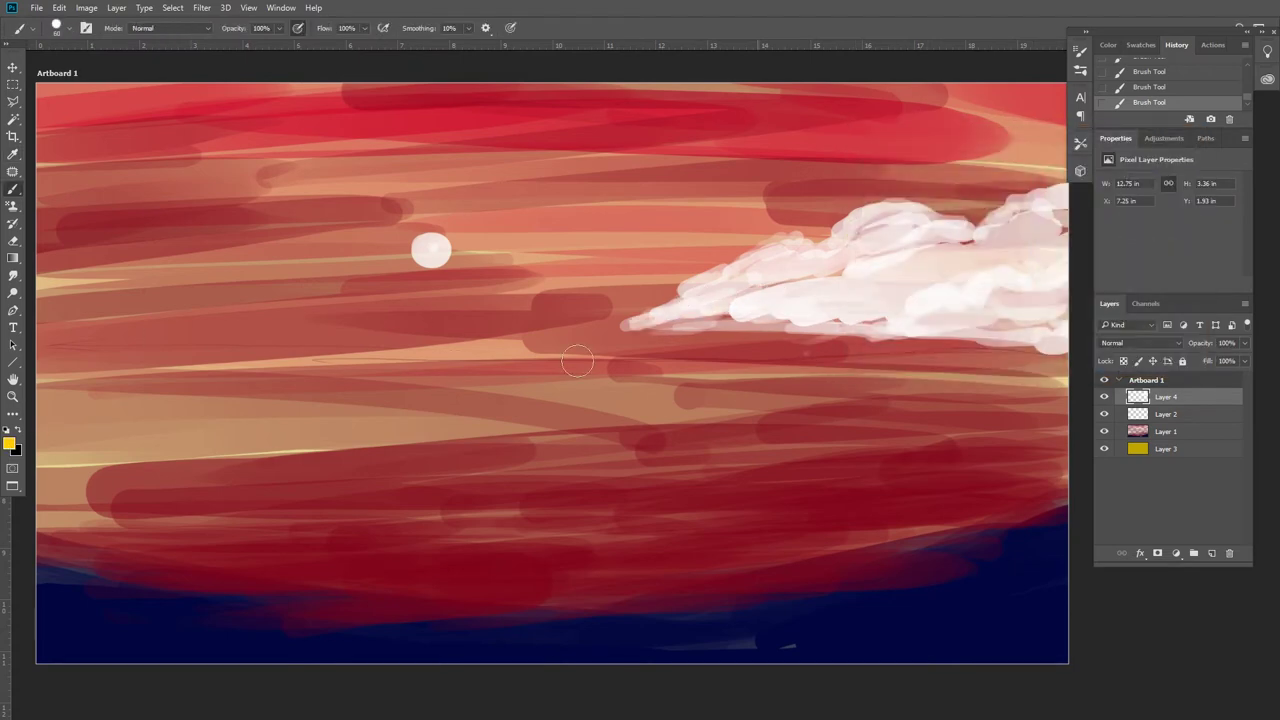
mouse_move(364, 352)
left_mouse_down()
mouse_move(400, 322)
mouse_move(352, 307)
mouse_move(700, 365)
left_mouse_up()
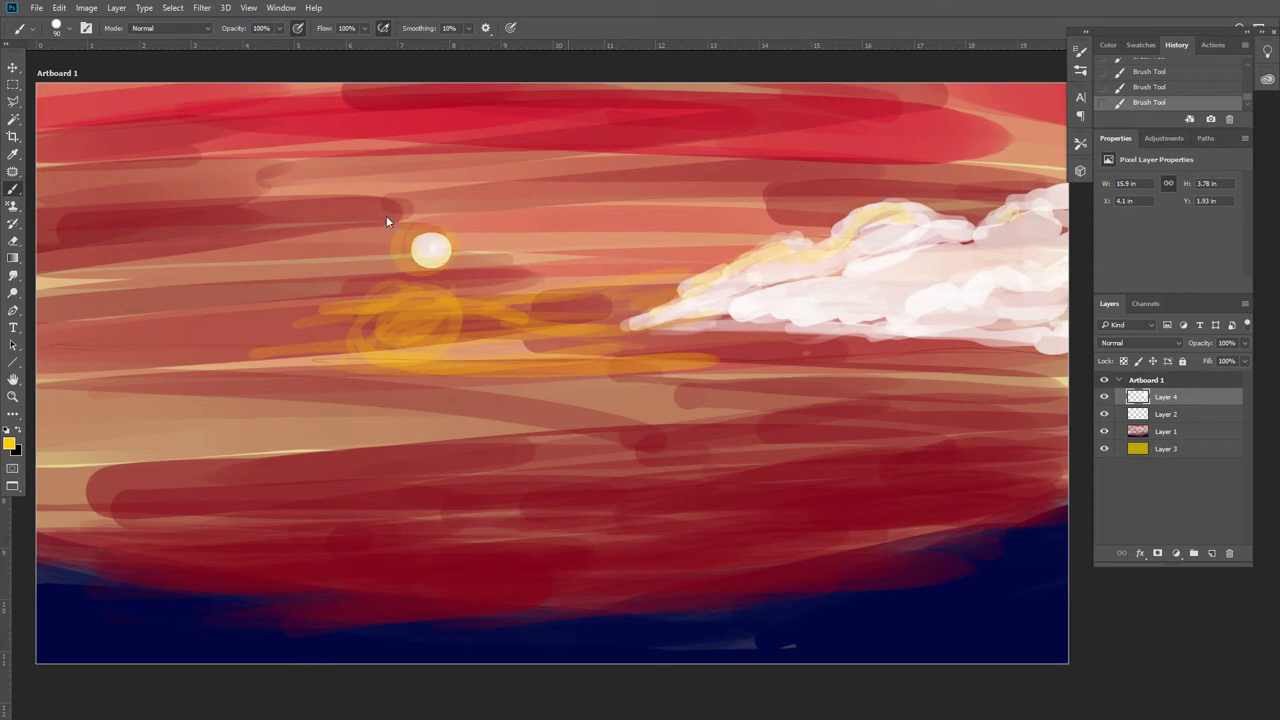
mouse_move(387, 220)
left_mouse_down()
mouse_move(486, 249)
mouse_move(316, 260)
mouse_move(640, 255)
left_mouse_up()
With a softer brush, add orange glow around the sun and tint the cloud yellow.
left_click(56, 27)
left_click(372, 275)
left_click_drag(560, 330, 220, 330)
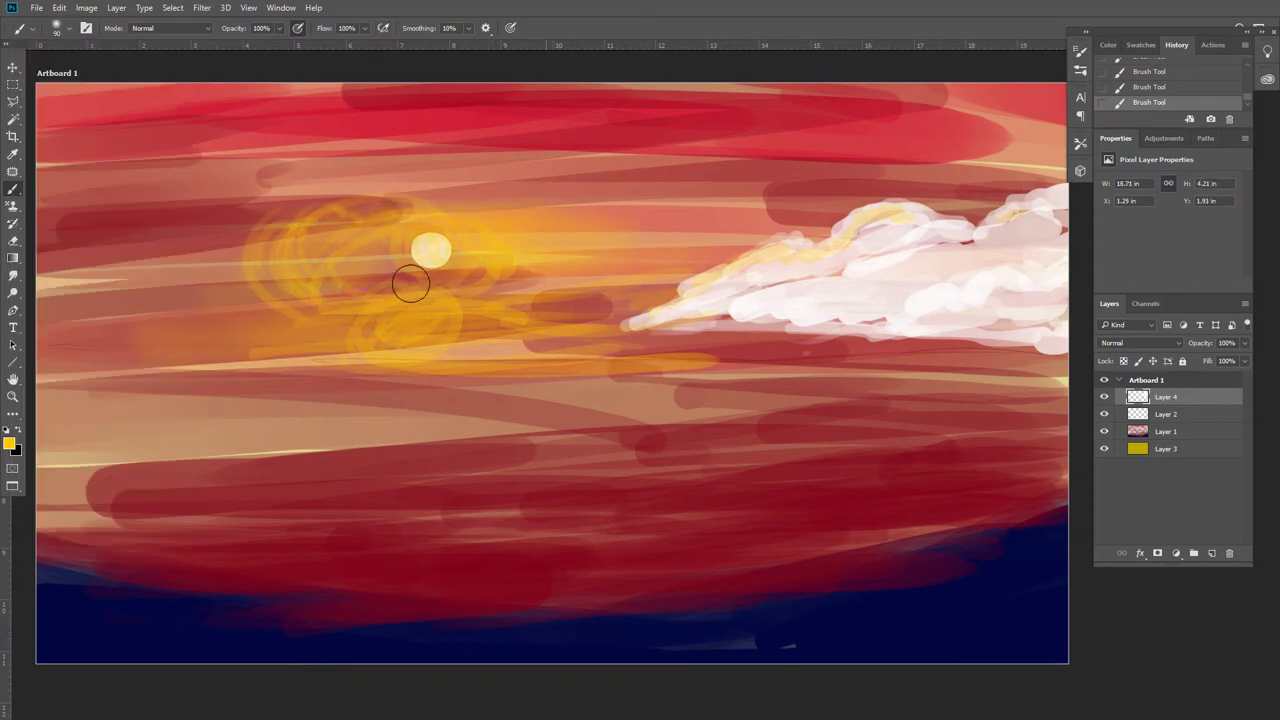
mouse_move(410, 284)
left_mouse_down()
mouse_move(466, 320)
mouse_move(766, 263)
mouse_move(843, 297)
mouse_move(943, 293)
left_mouse_up()
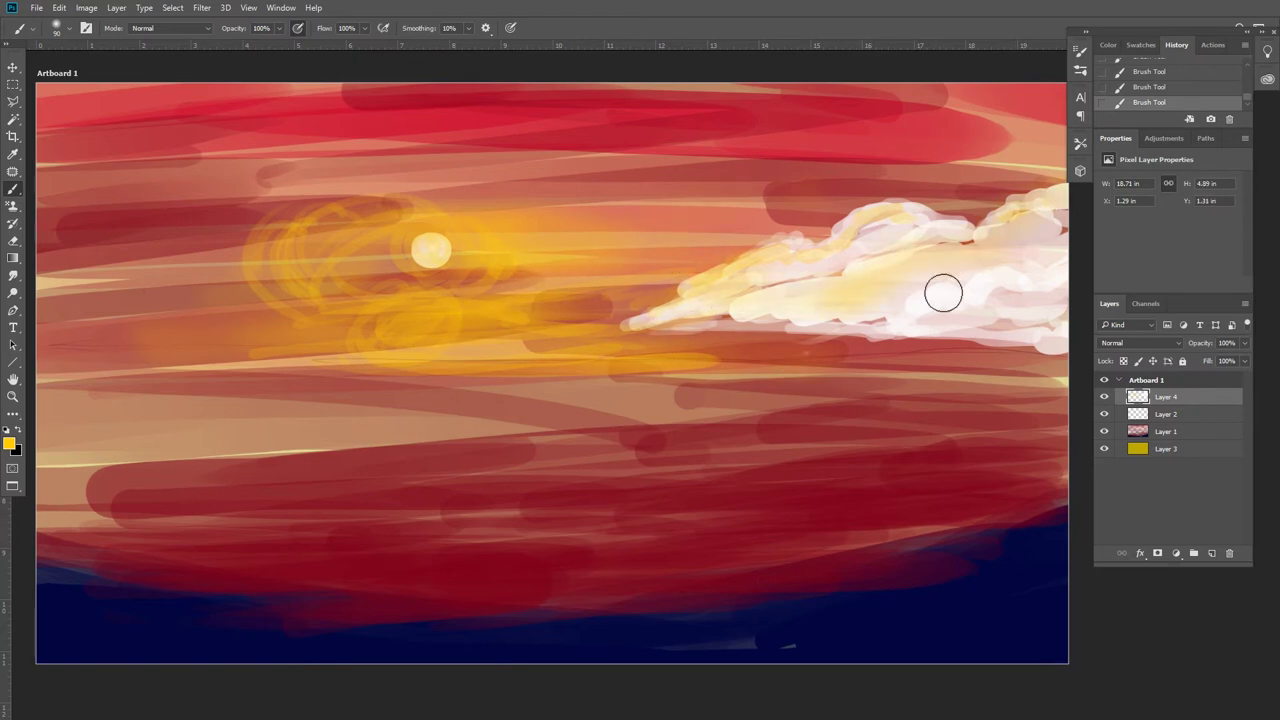
left_click_drag(129, 374, 60, 358)
left_click_drag(366, 220, 190, 235)
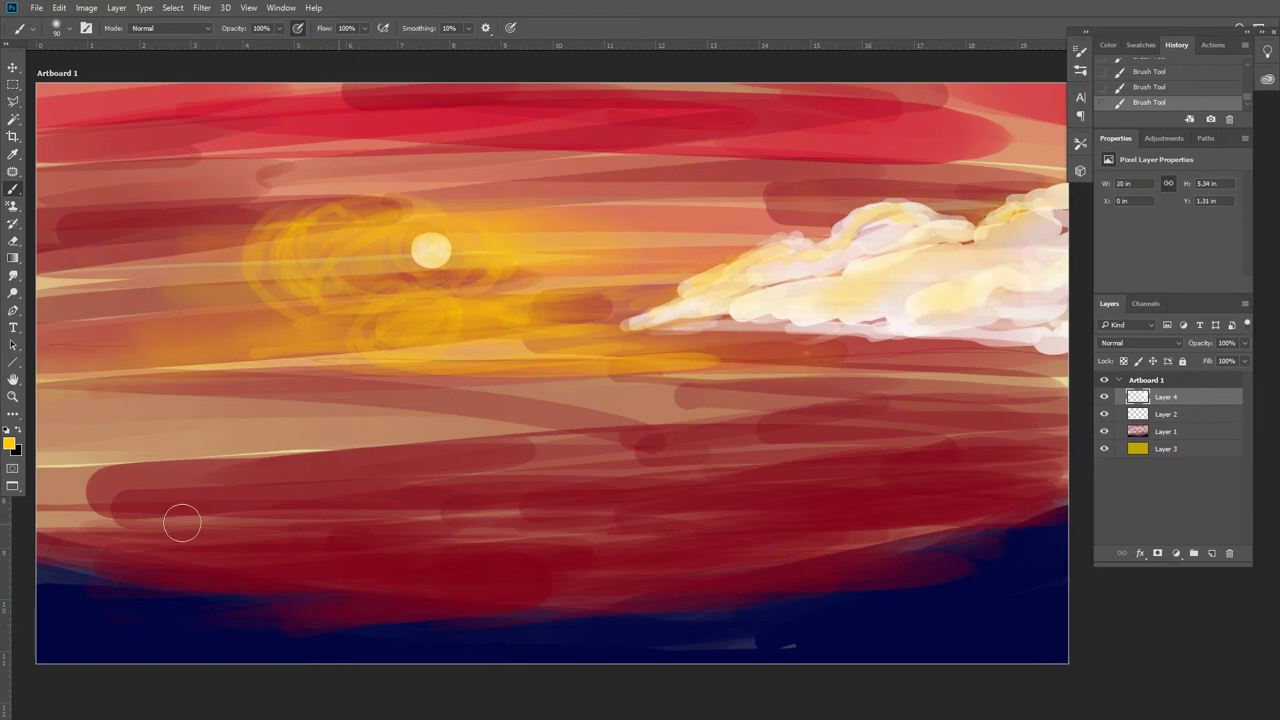
Paint sampled red and orange streaks across the lower sky and beneath the cloud, then choose dark navy.
left_click(177, 463, "alt")
mouse_move(177, 463)
left_mouse_down()
mouse_move(40, 490)
mouse_move(336, 456)
left_mouse_up()
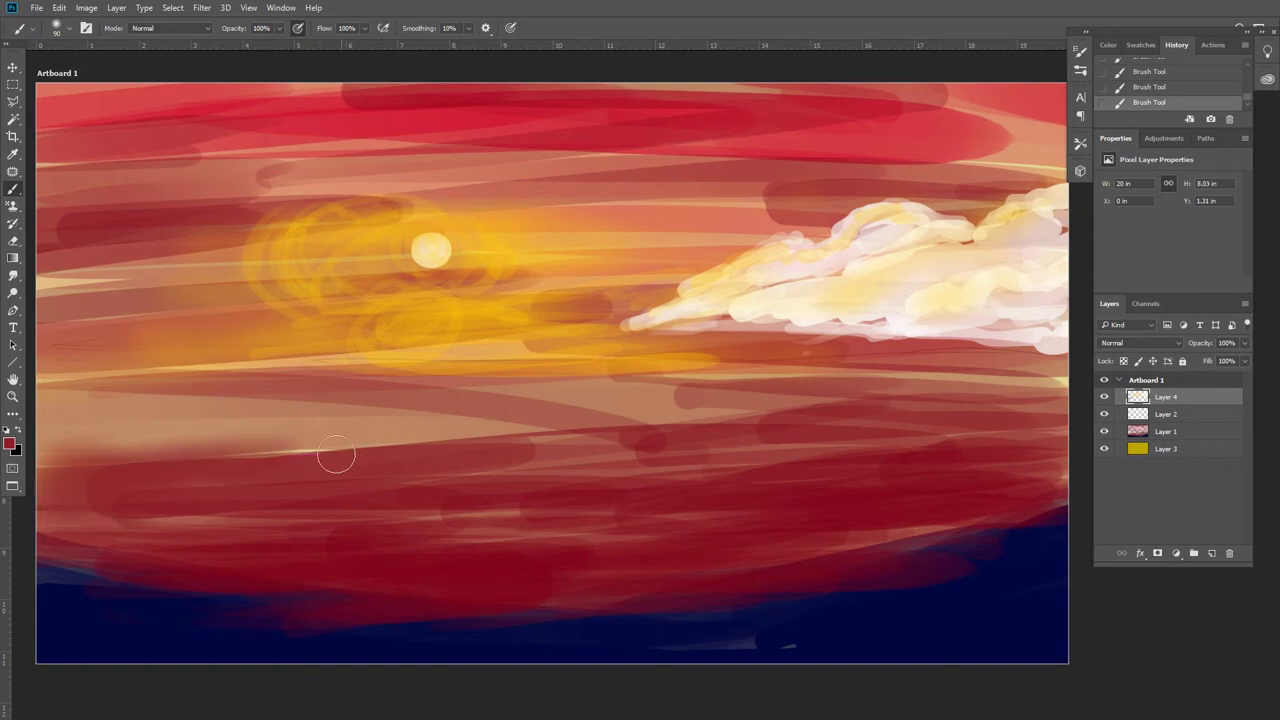
left_click(528, 320, "alt")
left_click_drag(326, 508, 625, 495)
left_click(996, 346, "alt")
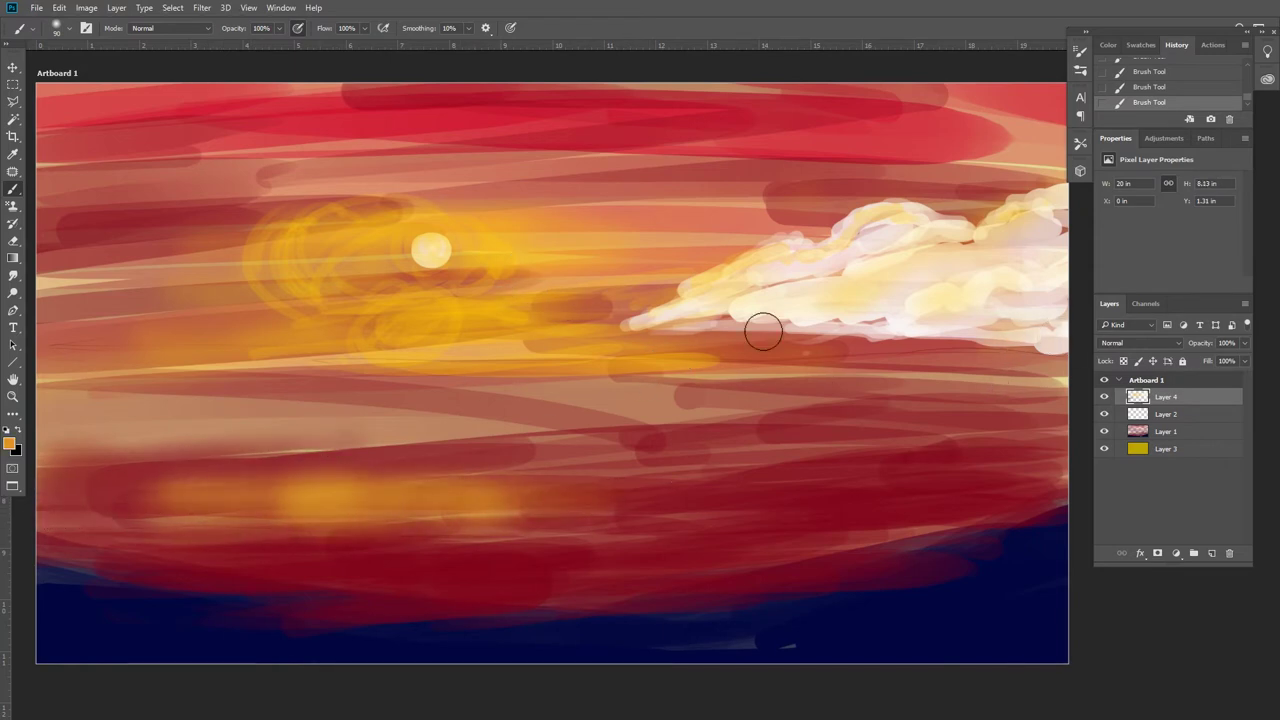
mouse_move(763, 331)
left_mouse_down()
mouse_move(1043, 337)
mouse_move(1049, 365)
left_mouse_up()
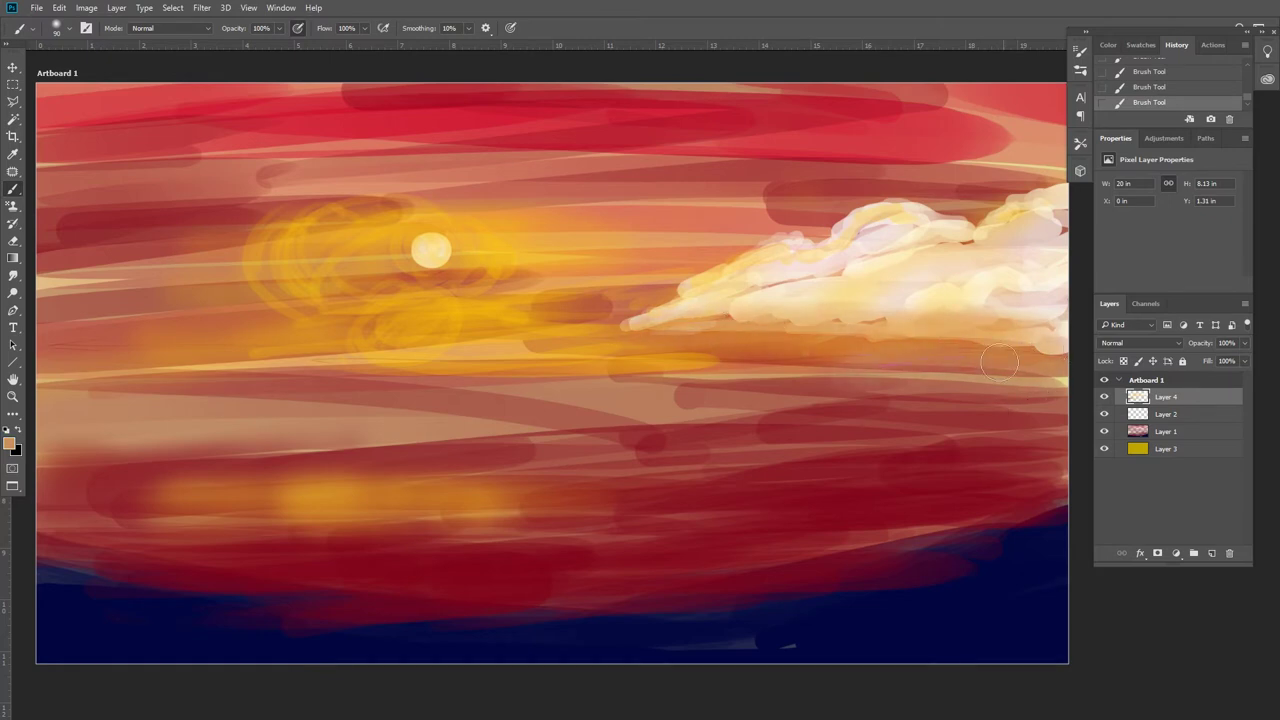
left_click(937, 583, "alt")
mouse_move(1000, 545)
left_mouse_down()
mouse_move(909, 563)
mouse_move(700, 568)
left_mouse_up()
Stamp a merged copy of all layers and smudge the lower sky streaks sideways.
left_click(14, 276)
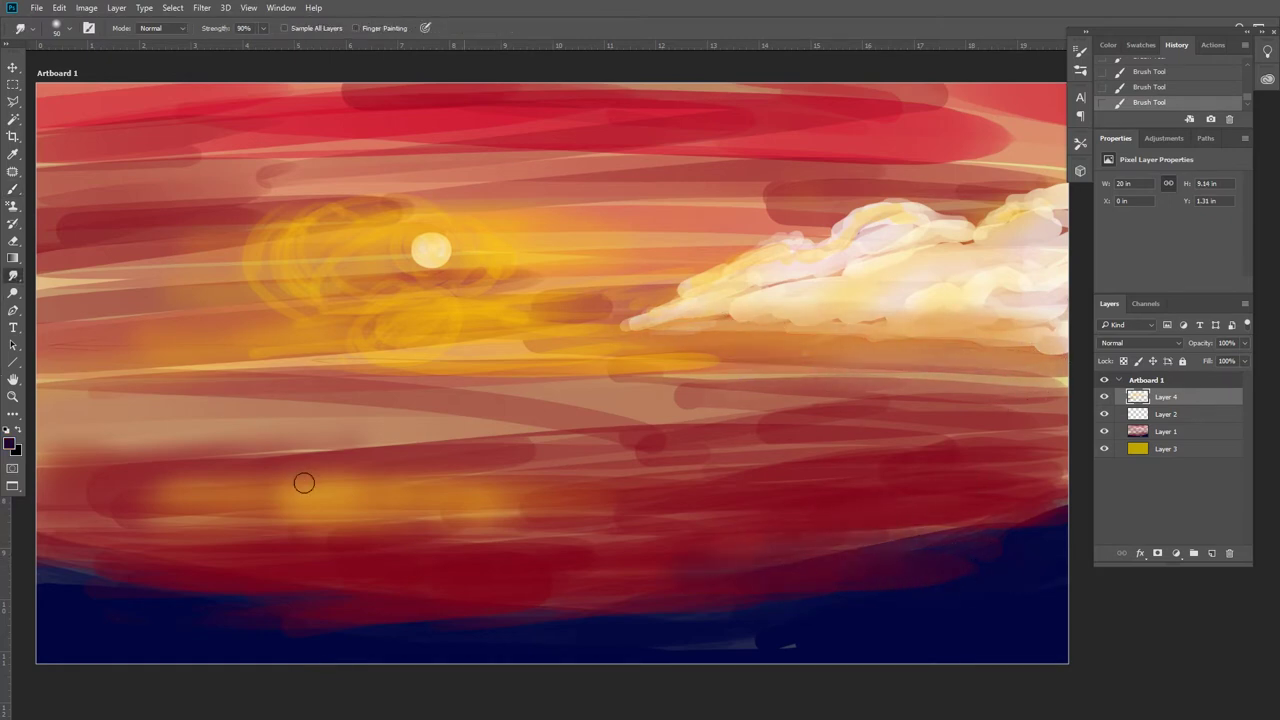
key("ctrl+shift+alt+e")
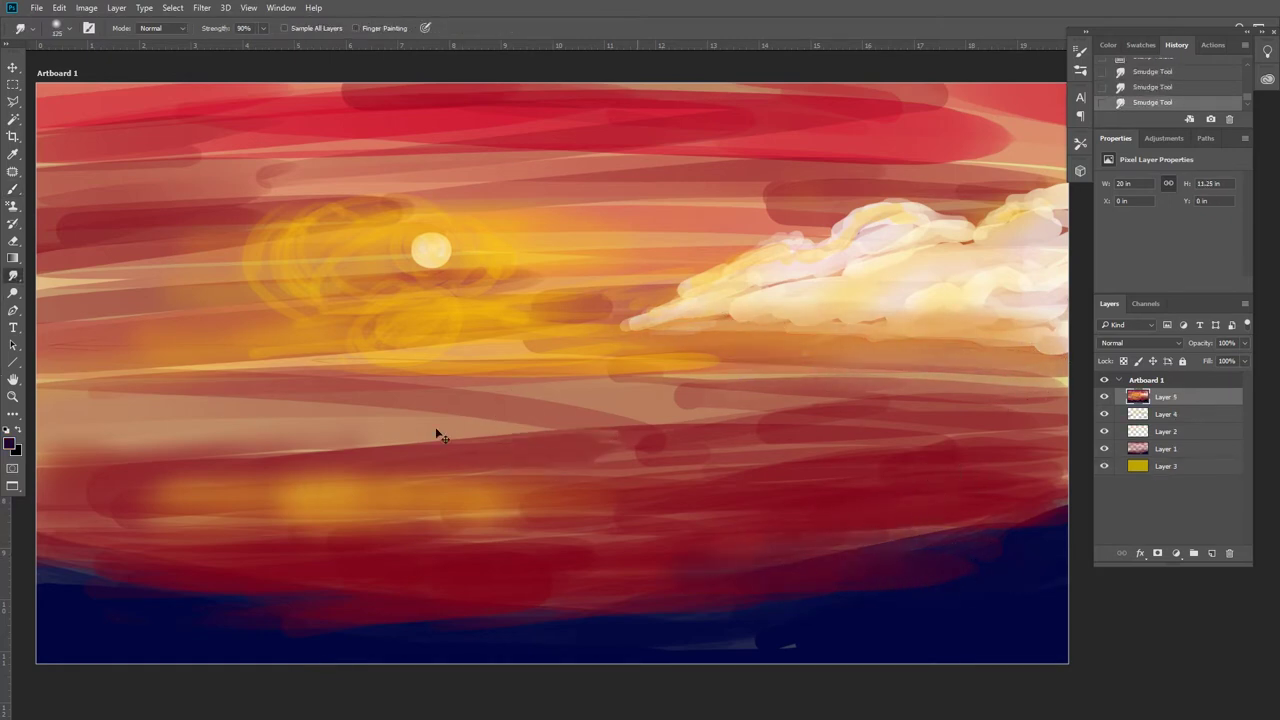
mouse_move(265, 448)
left_mouse_down()
mouse_move(300, 436)
mouse_move(206, 433)
left_mouse_up()
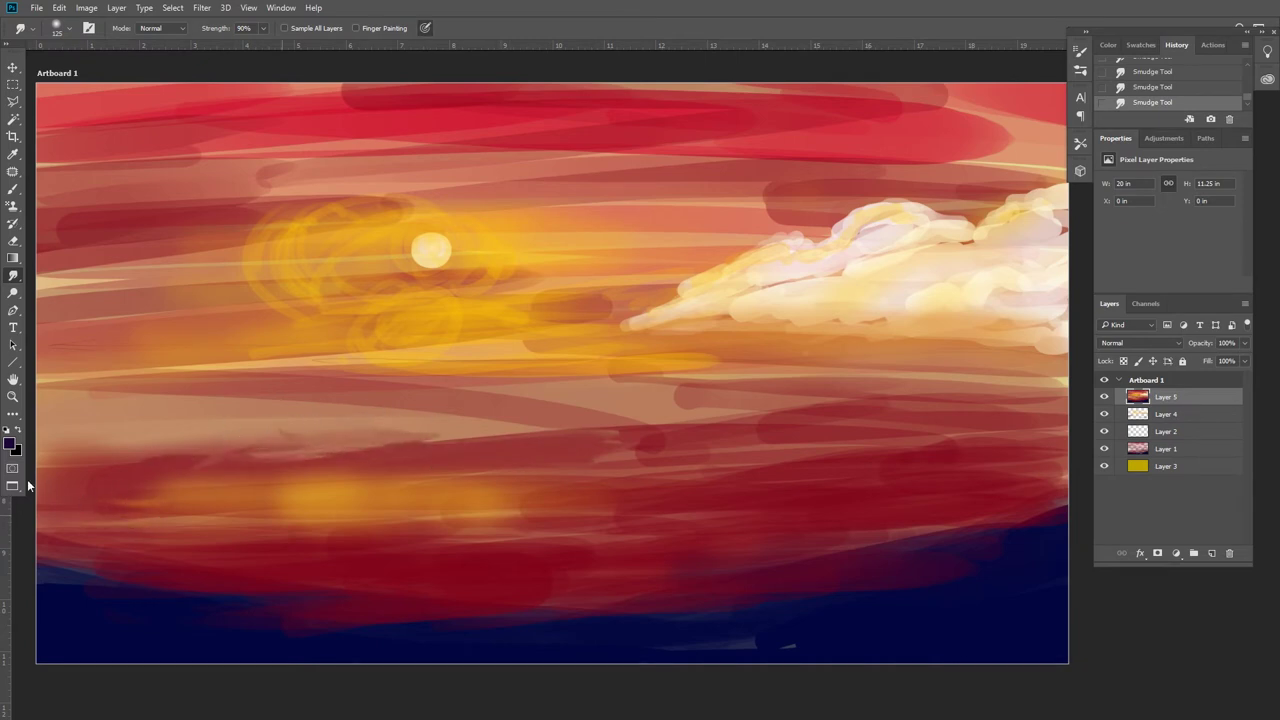
mouse_move(547, 474)
left_mouse_down()
mouse_move(380, 420)
mouse_move(100, 445)
left_mouse_up()
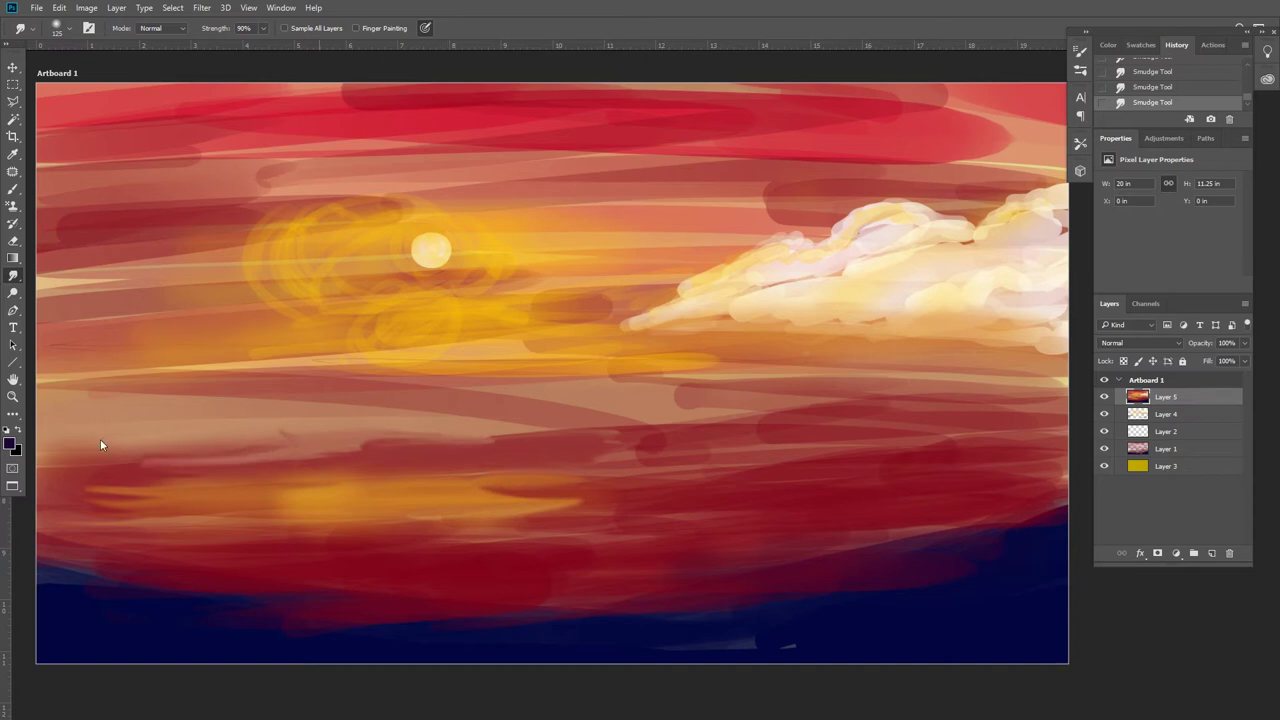
Smudge the yellow sun glow, orange band and top red band into horizontal streaks.
left_click_drag(515, 224, 706, 224)
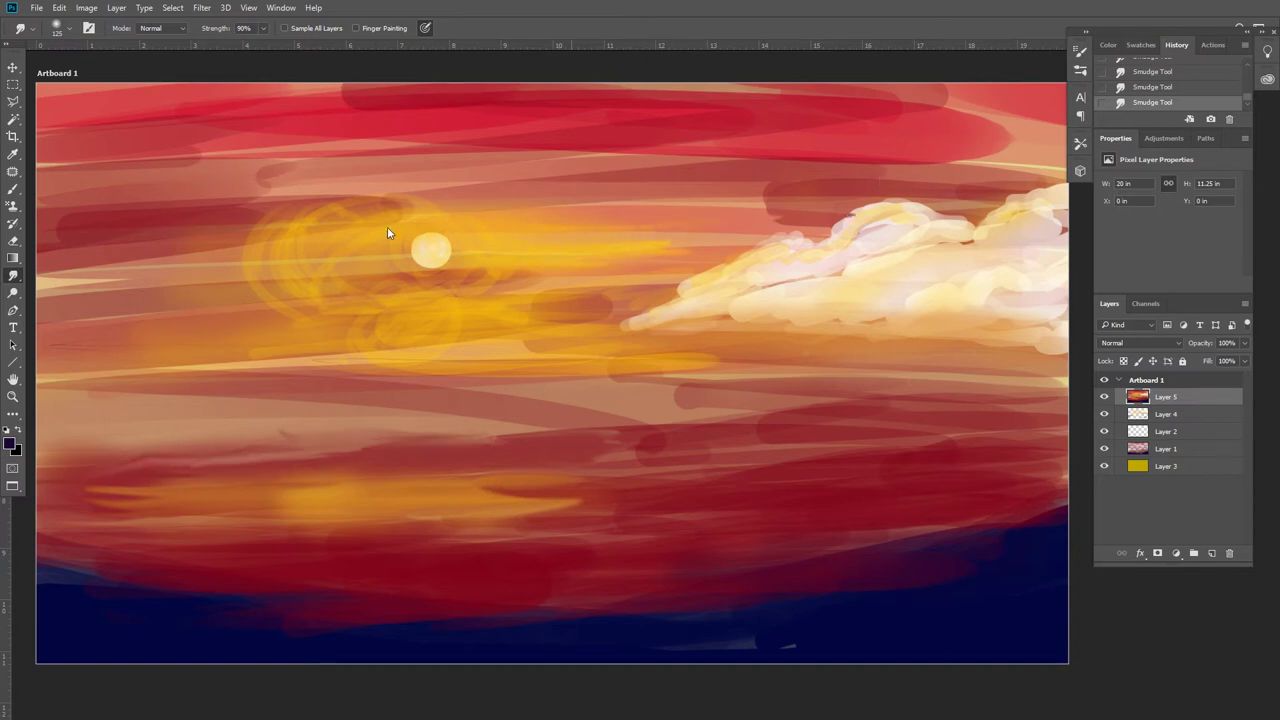
left_click_drag(388, 232, 126, 283)
left_click_drag(700, 285, 240, 320)
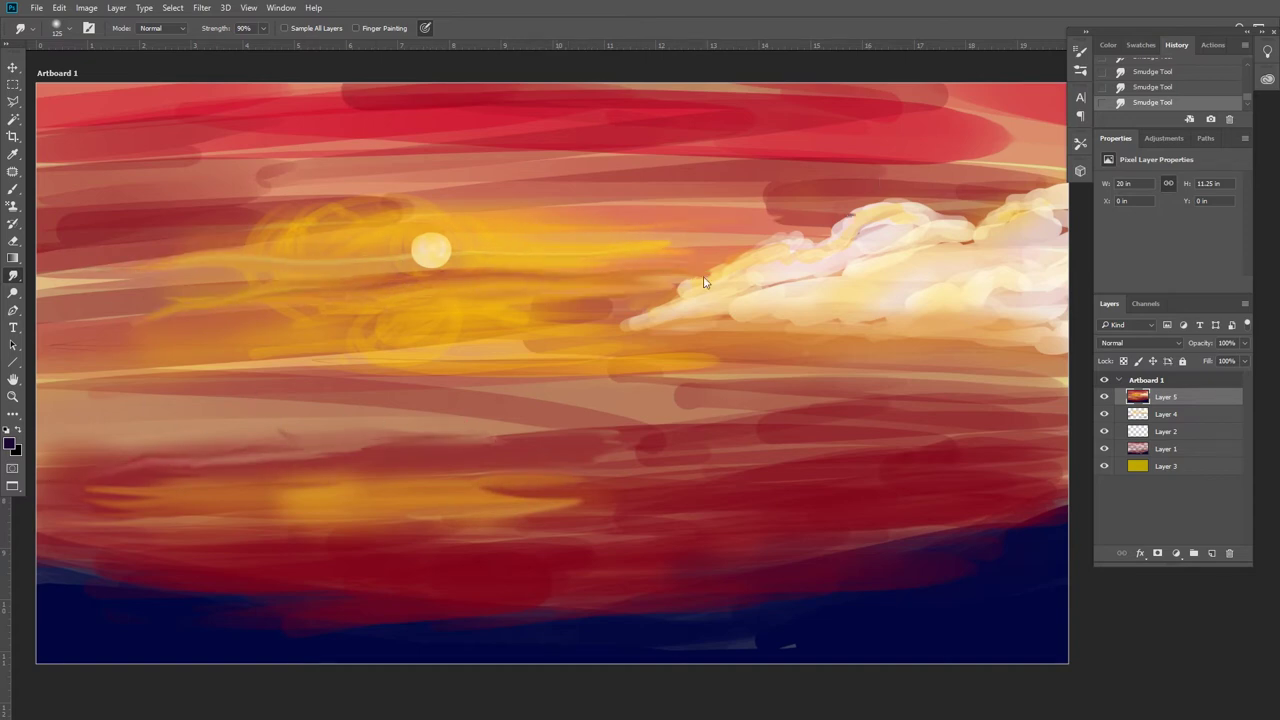
left_click_drag(370, 345, 60, 350)
left_click_drag(276, 280, 60, 280)
mouse_move(344, 200)
left_mouse_down()
mouse_move(280, 186)
mouse_move(537, 240)
mouse_move(677, 229)
mouse_move(150, 240)
left_mouse_up()
mouse_move(113, 118)
left_mouse_down()
mouse_move(833, 87)
mouse_move(946, 111)
mouse_move(957, 80)
left_mouse_up()
Soften the cloud's edges into the yellow streaks and smear the dark horizon edge.
key("w")
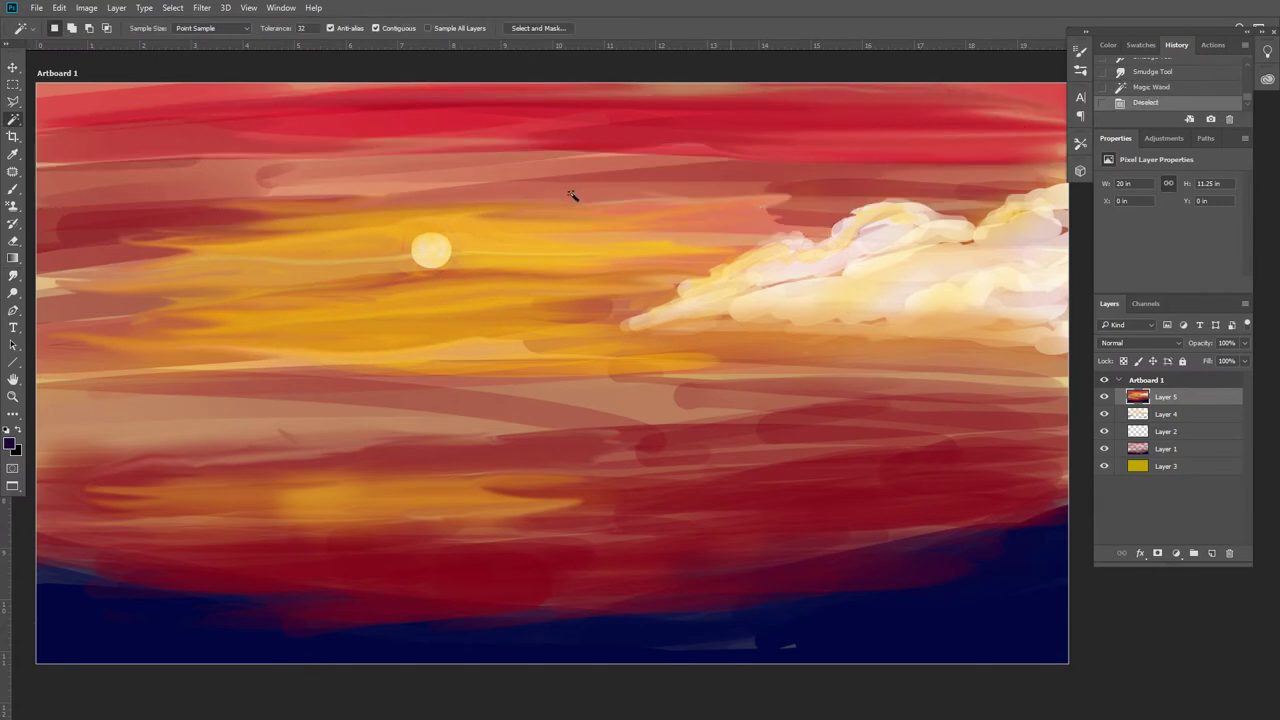
key("r")
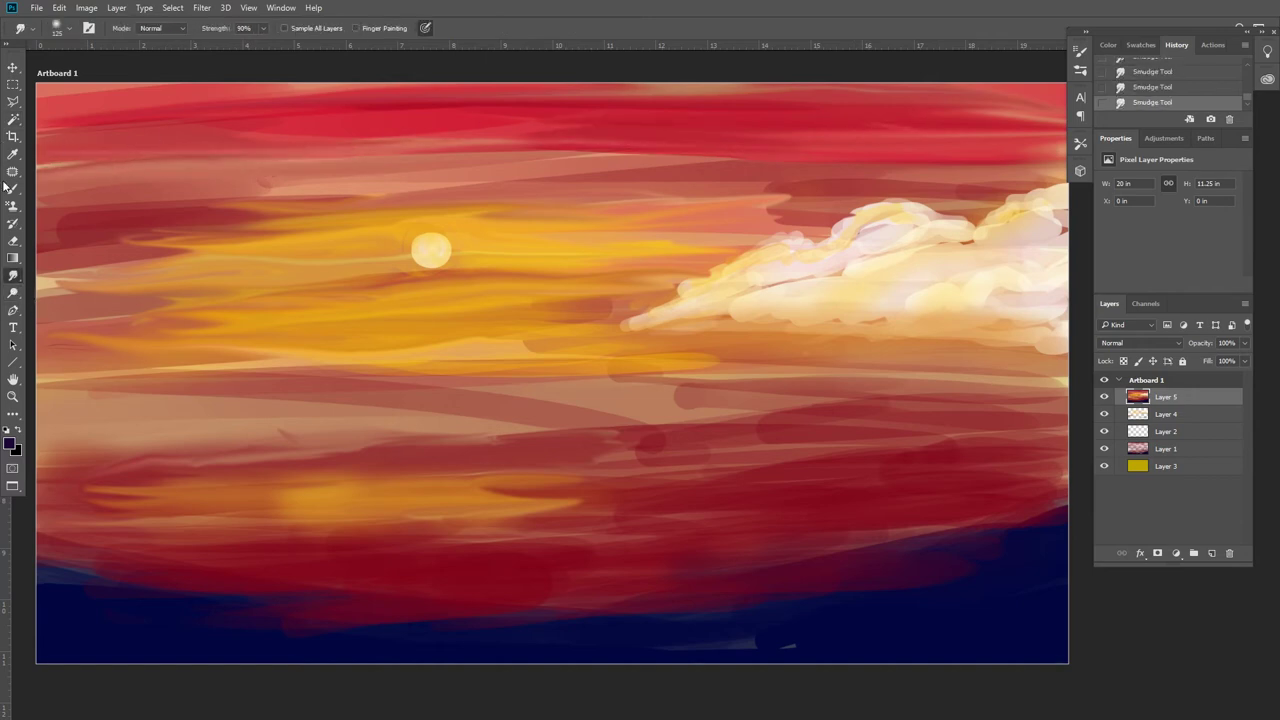
left_click_drag(617, 301, 711, 288)
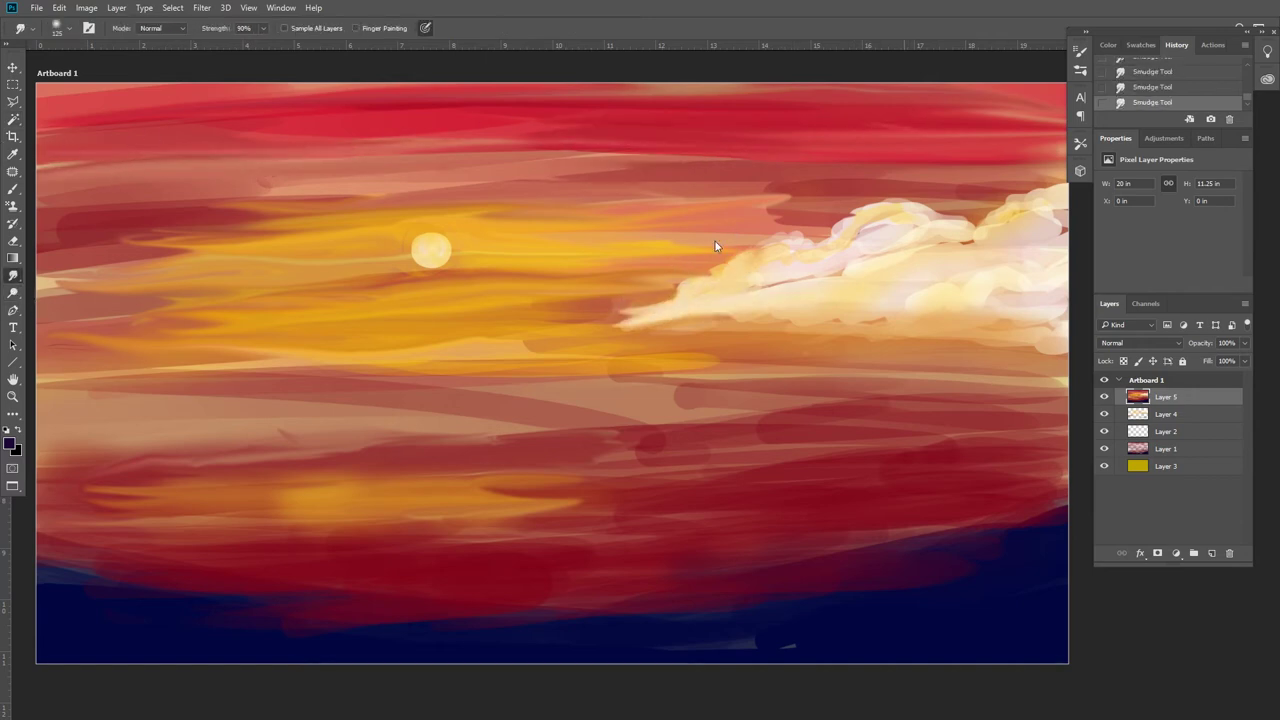
mouse_move(798, 229)
left_mouse_down()
mouse_move(846, 206)
mouse_move(914, 214)
mouse_move(940, 235)
left_mouse_up()
left_click_drag(808, 368, 1060, 340)
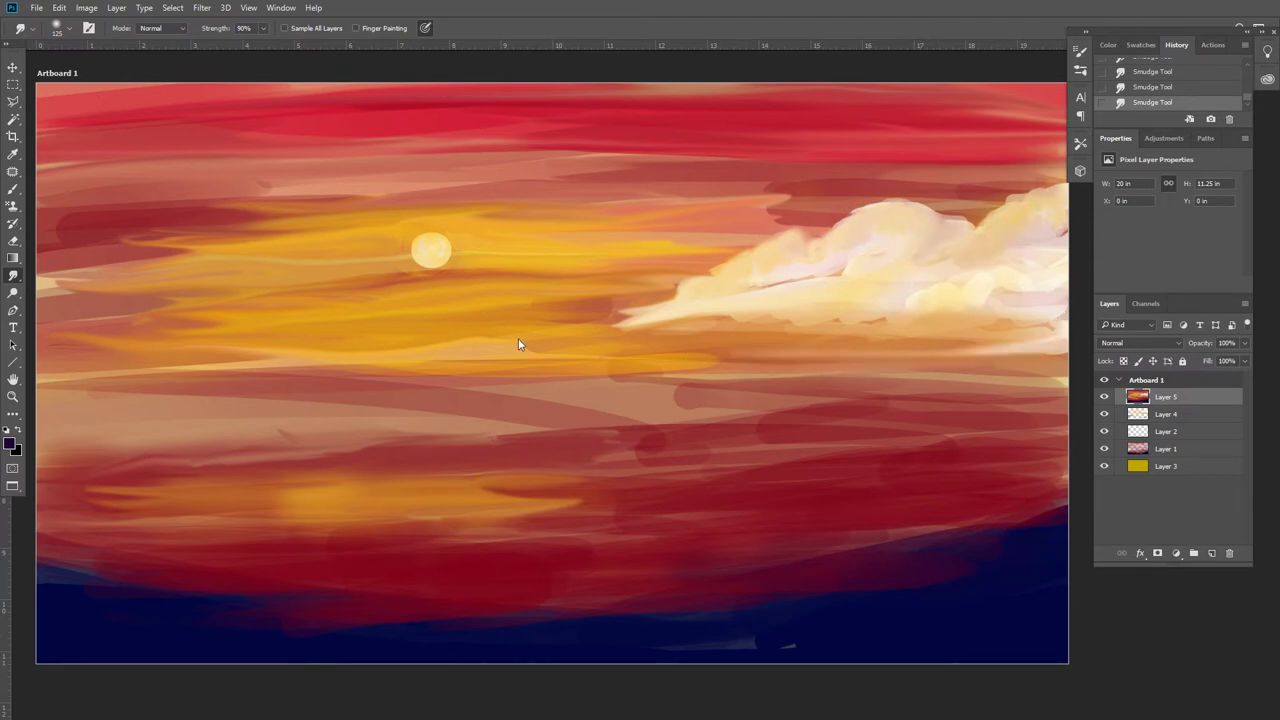
mouse_move(517, 346)
left_mouse_down()
mouse_move(1017, 303)
mouse_move(624, 325)
left_mouse_up()
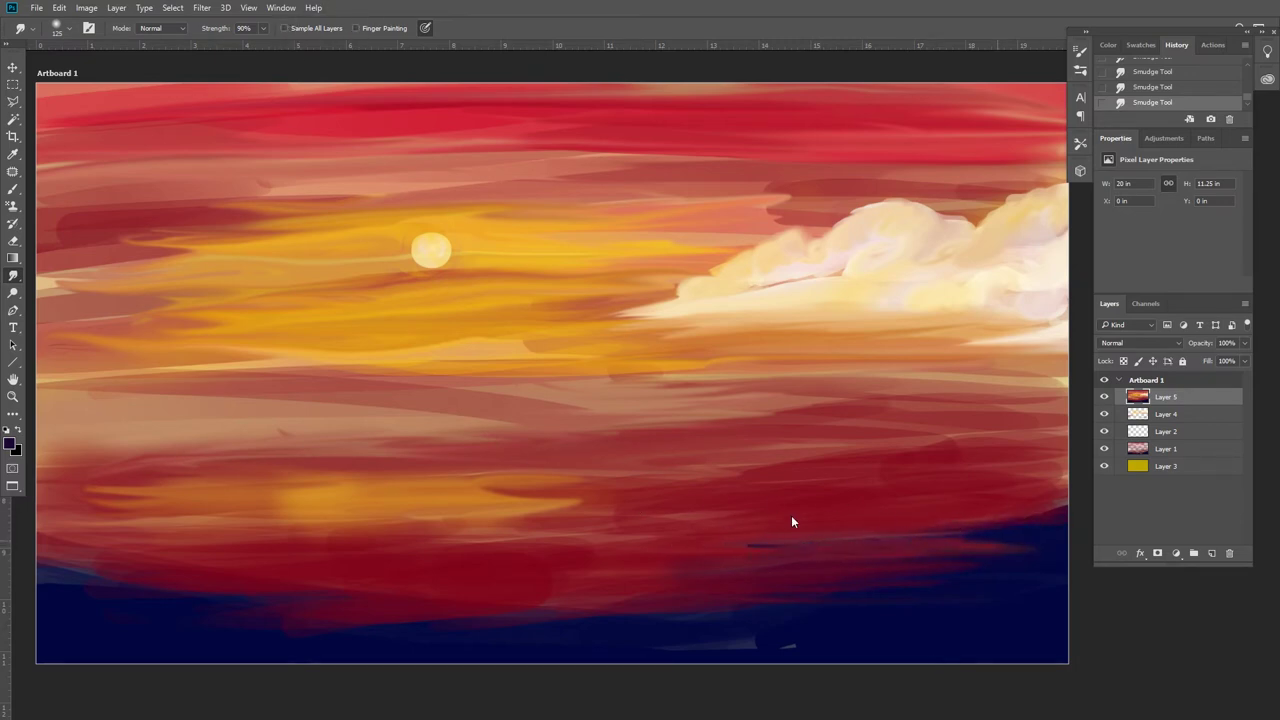
left_click_drag(791, 521, 801, 523)
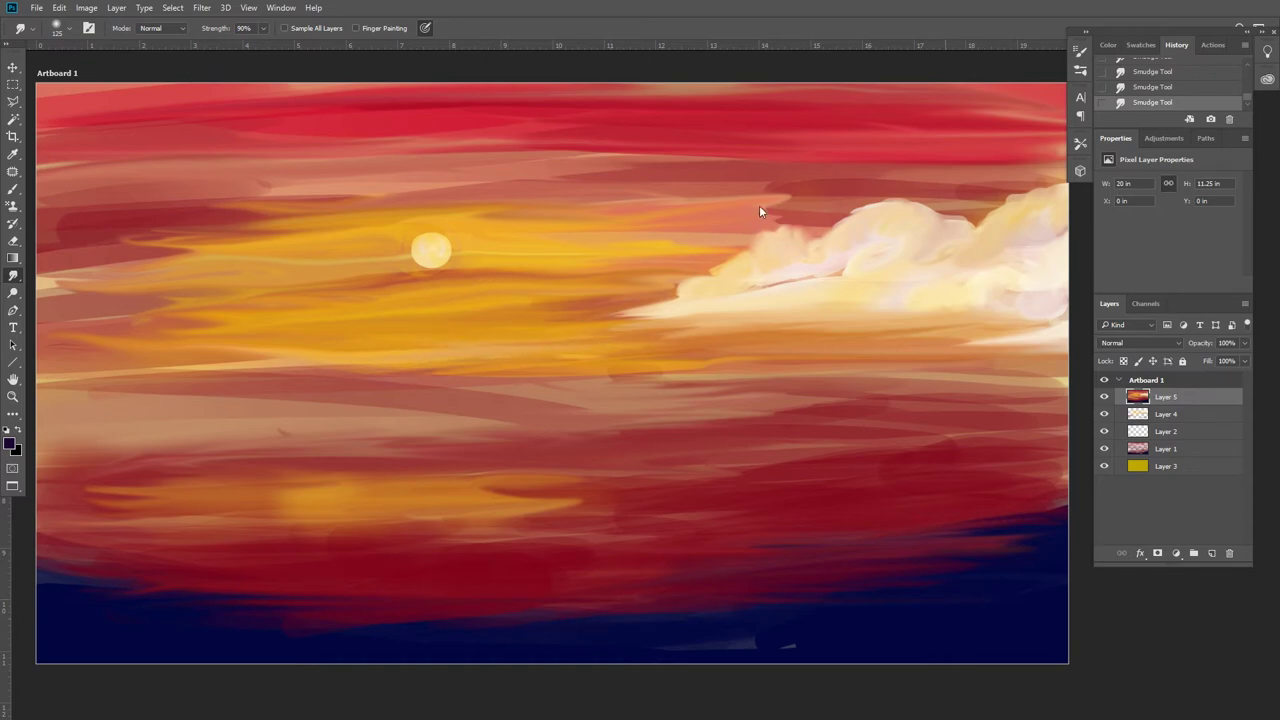
Add a new layer and dab a white core onto the sun with a smaller brush.
left_click(1212, 552)
key("b")
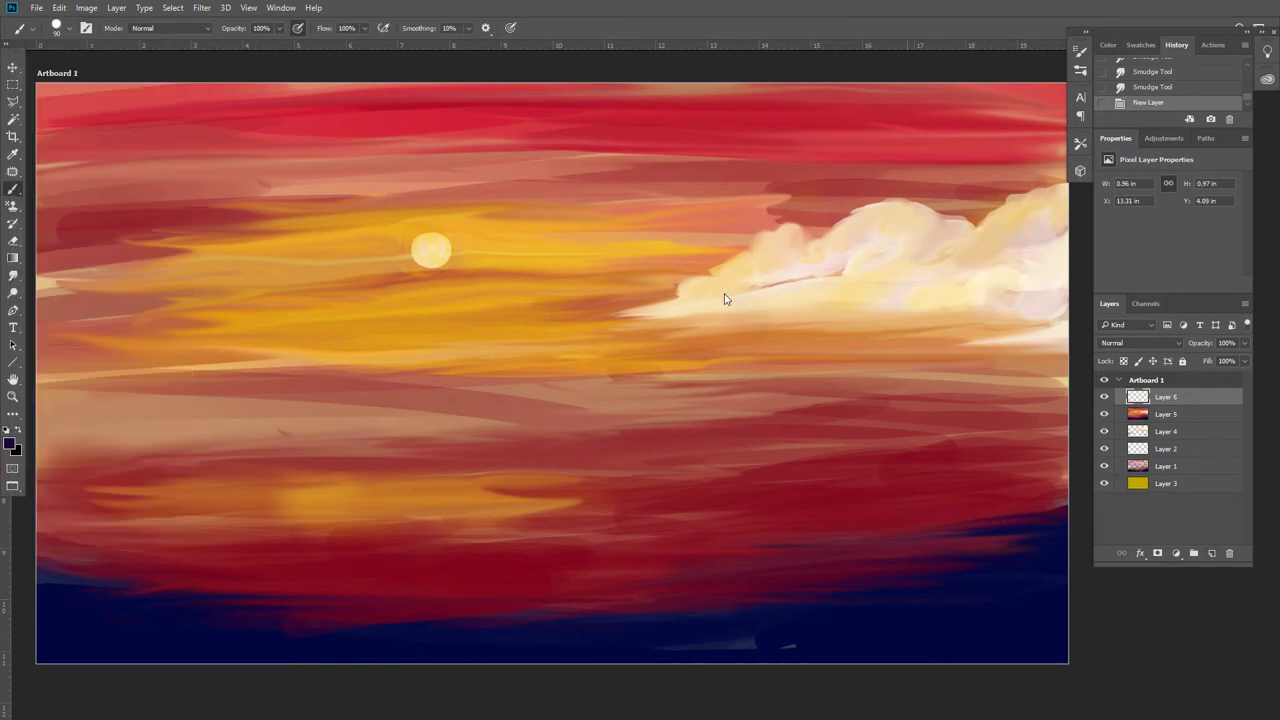
key("d")
left_click(701, 283)
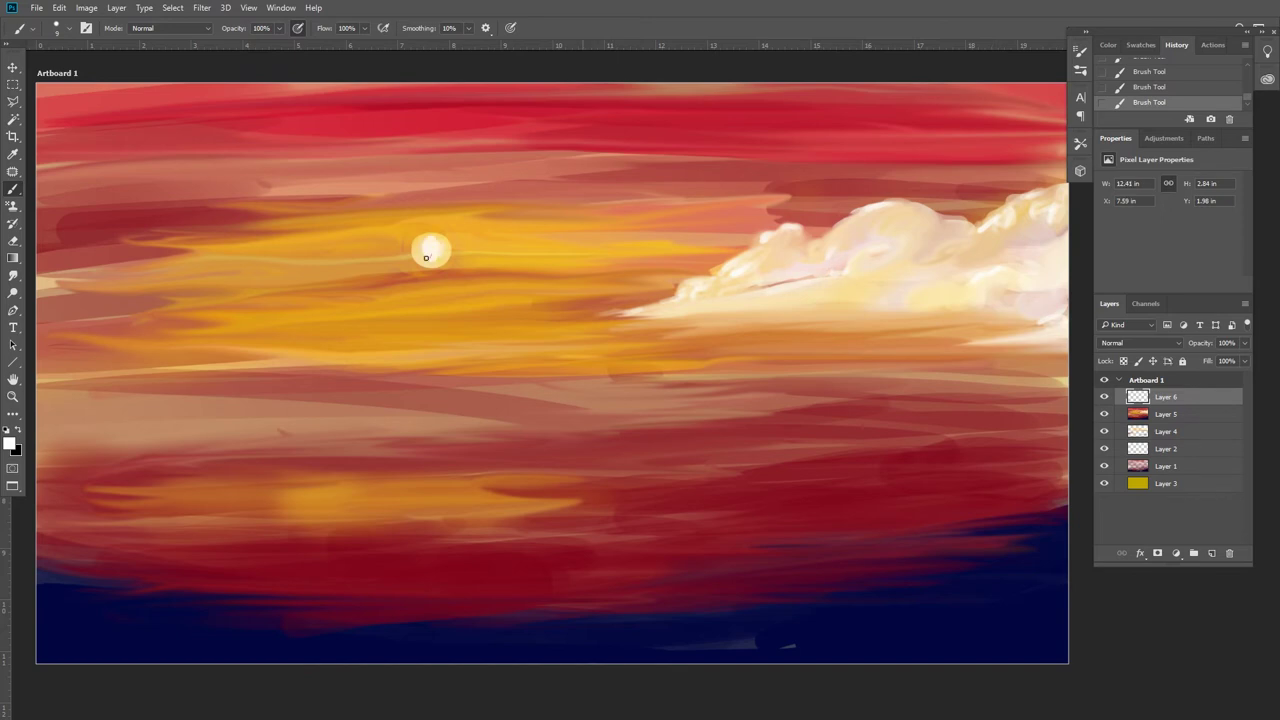
On a new layer, paint a soft yellow glow around the sun.
key("ctrl+shift+alt+n")
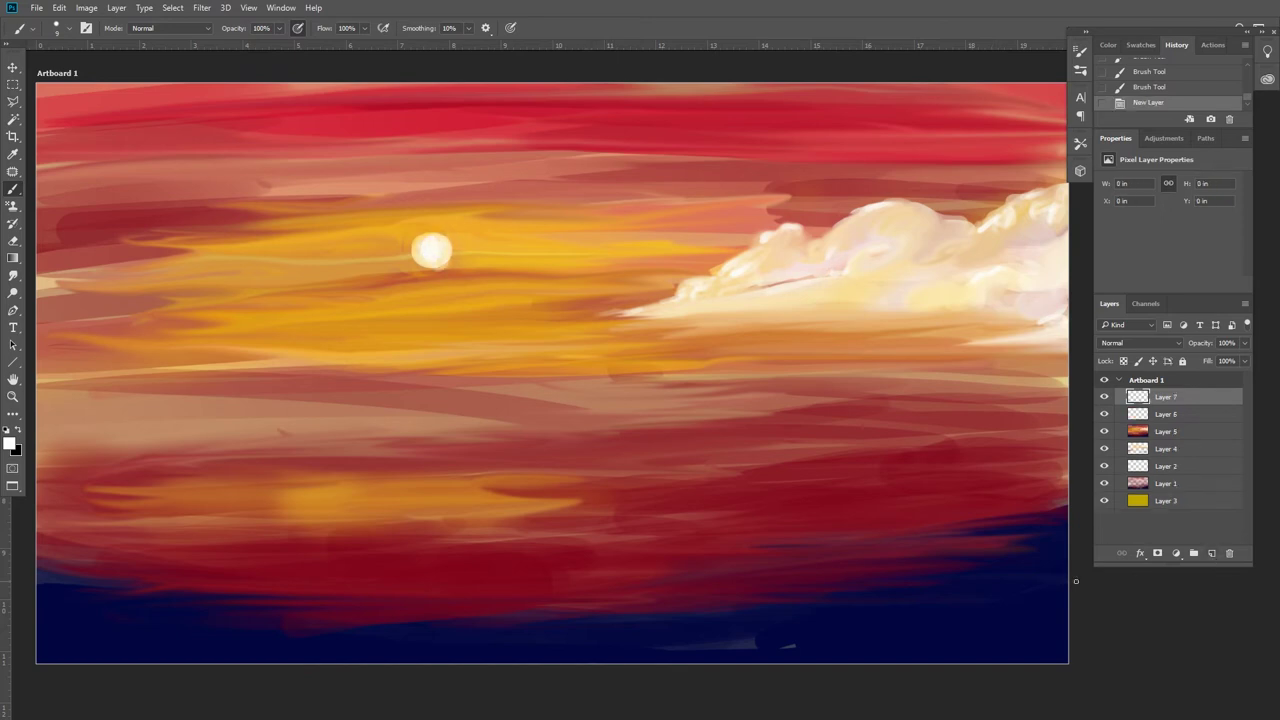
left_click(10, 444)
left_click_drag(1040, 324, 1040, 312)
left_click(1135, 162)
left_click(440, 268)
Gaussian-blur the glow, shift its hue, then brush yellow over the lower sky reflection.
left_click(201, 7)
left_click(152, 205)
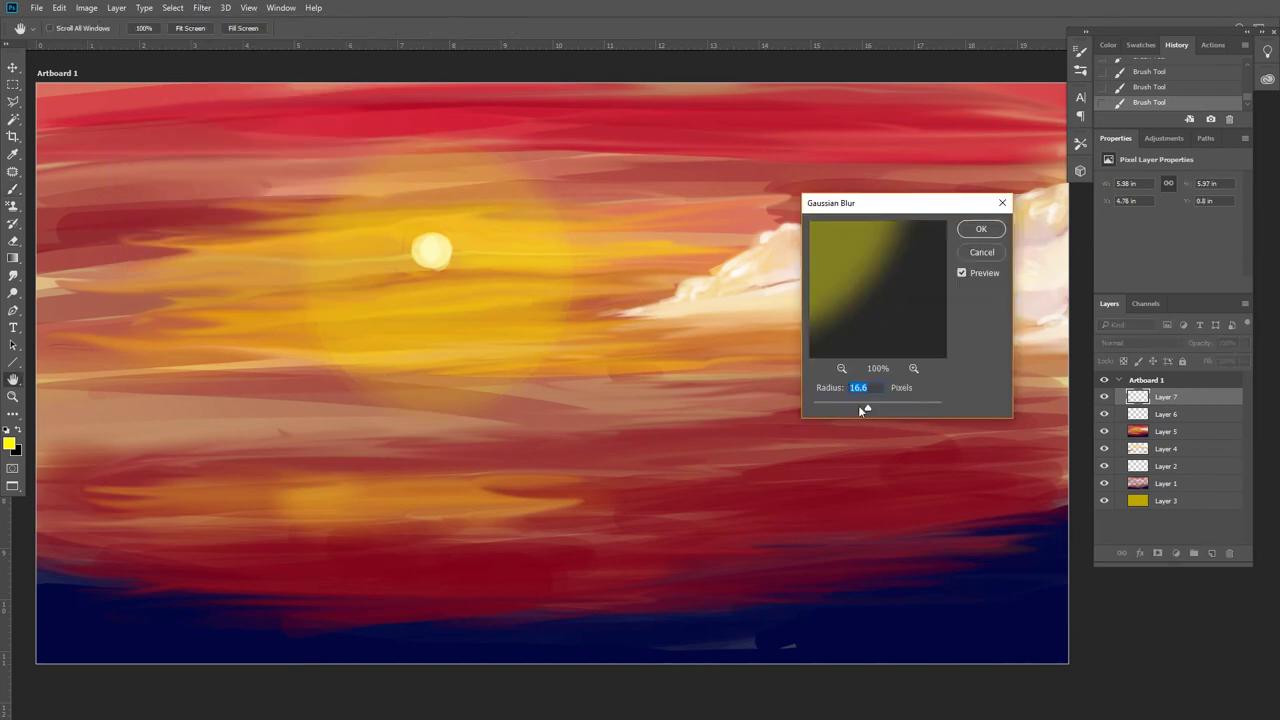
left_click_drag(858, 405, 894, 408)
key("Return")
key("ctrl+u")
left_click_drag(878, 282, 891, 279)
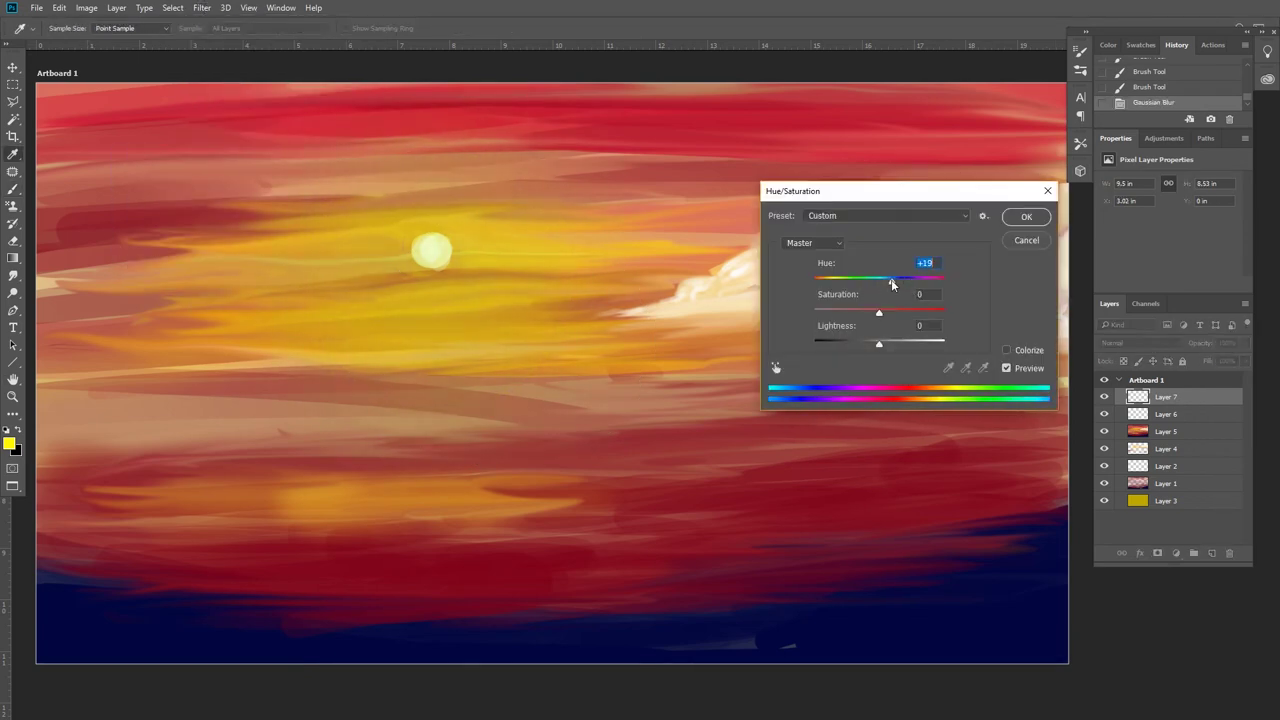
left_click(1026, 216)
key("bracketleft")
key("bracketleft")
key("bracketleft")
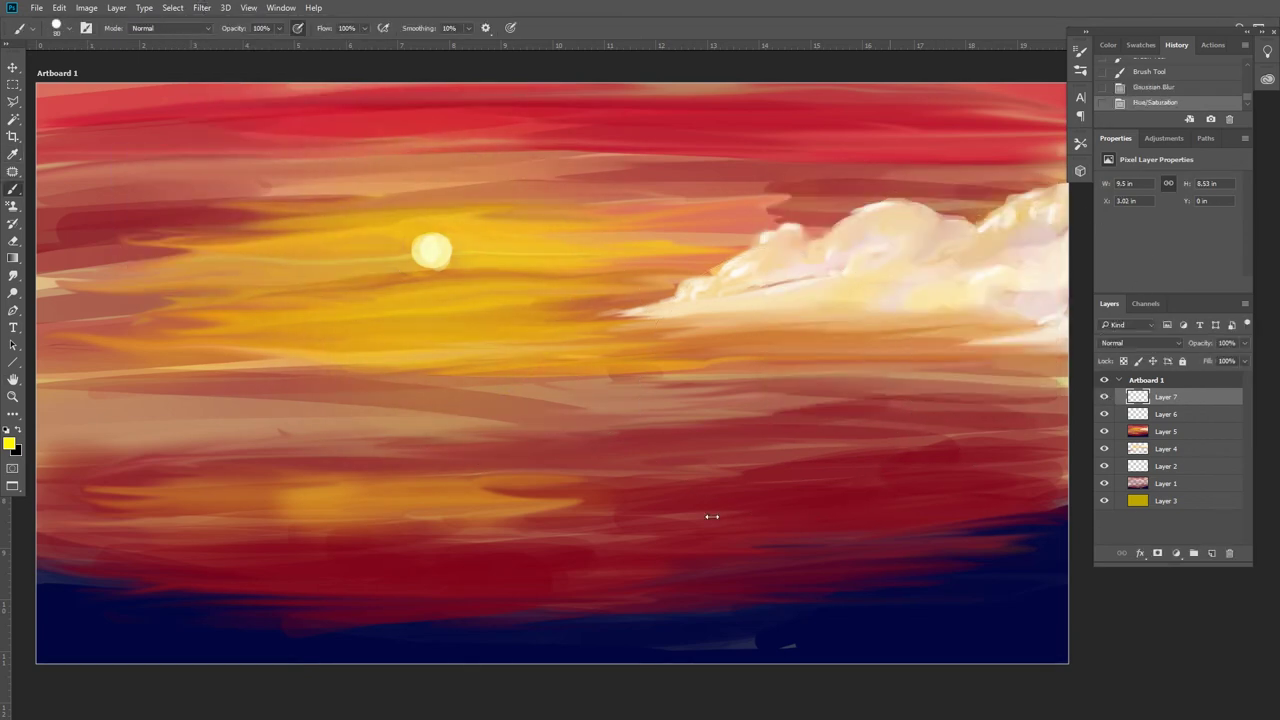
mouse_move(295, 500)
left_mouse_down()
mouse_move(383, 480)
mouse_move(528, 490)
left_mouse_up()
On a new layer, paint a long soft yellow stroke across the lower sky at 37% fill.
key("ctrl+shift+alt+n")
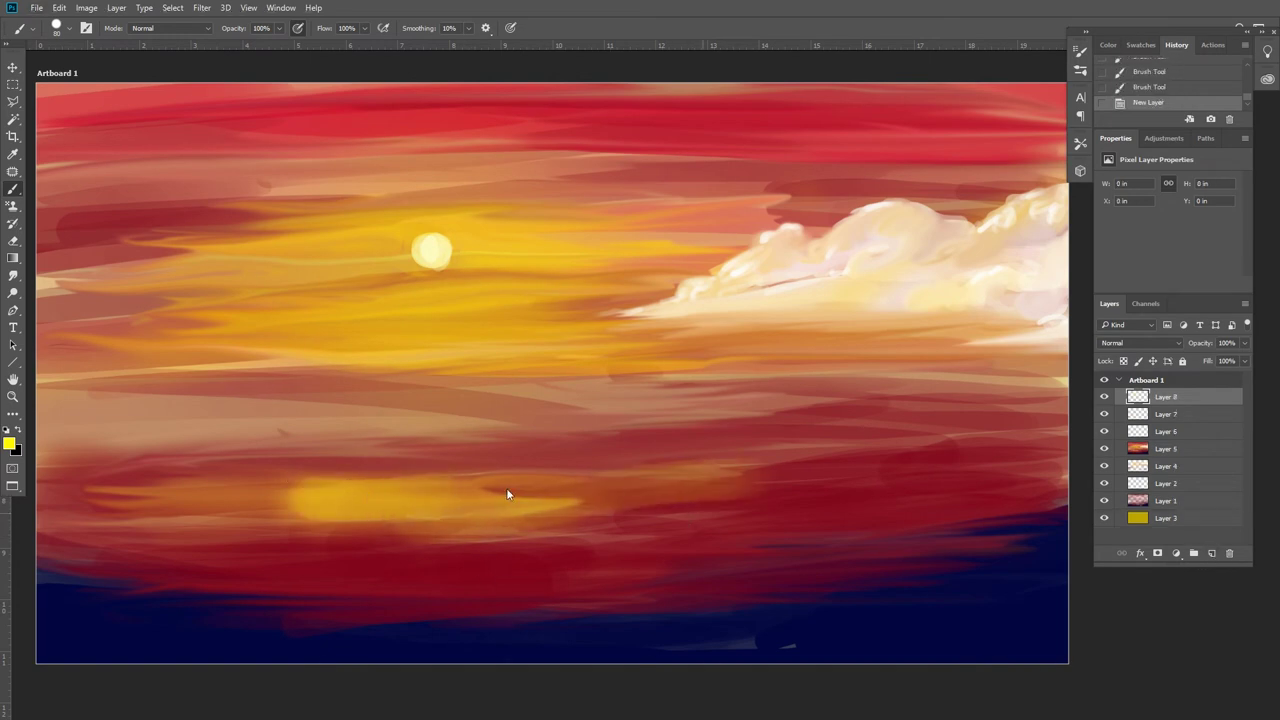
left_click_drag(205, 507, 285, 505)
left_click(60, 28)
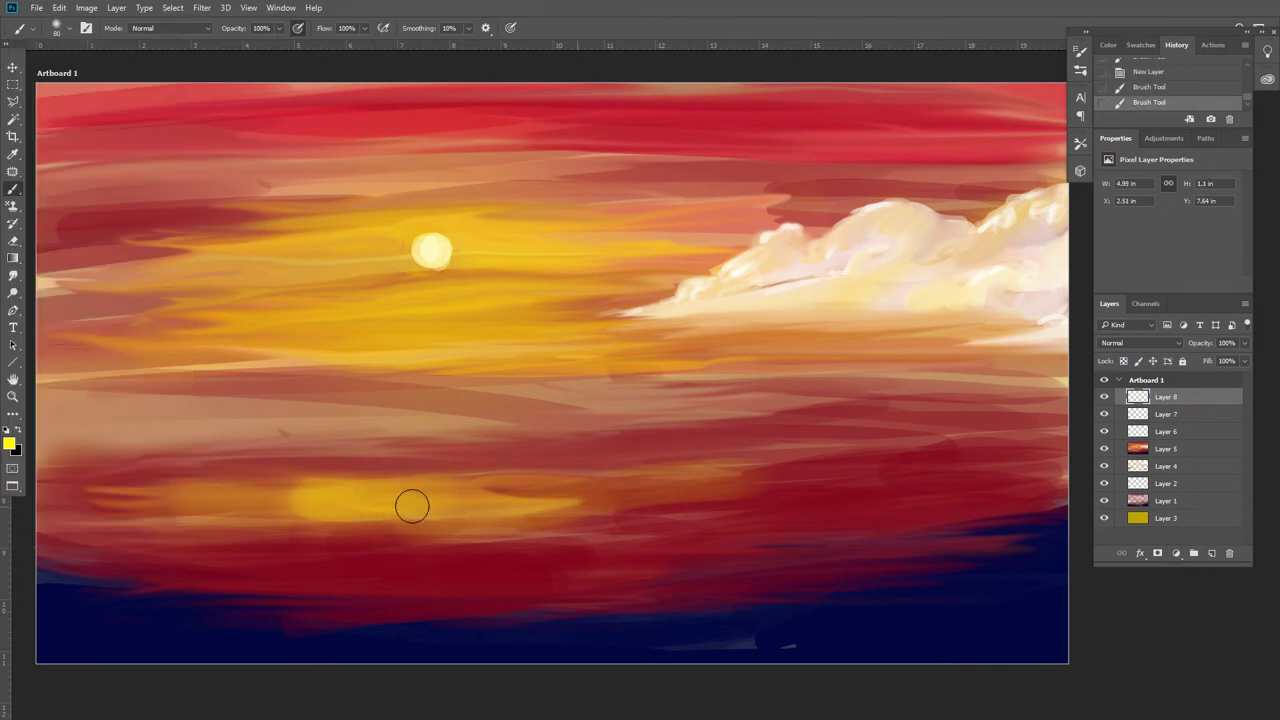
left_click_drag(205, 515, 675, 481)
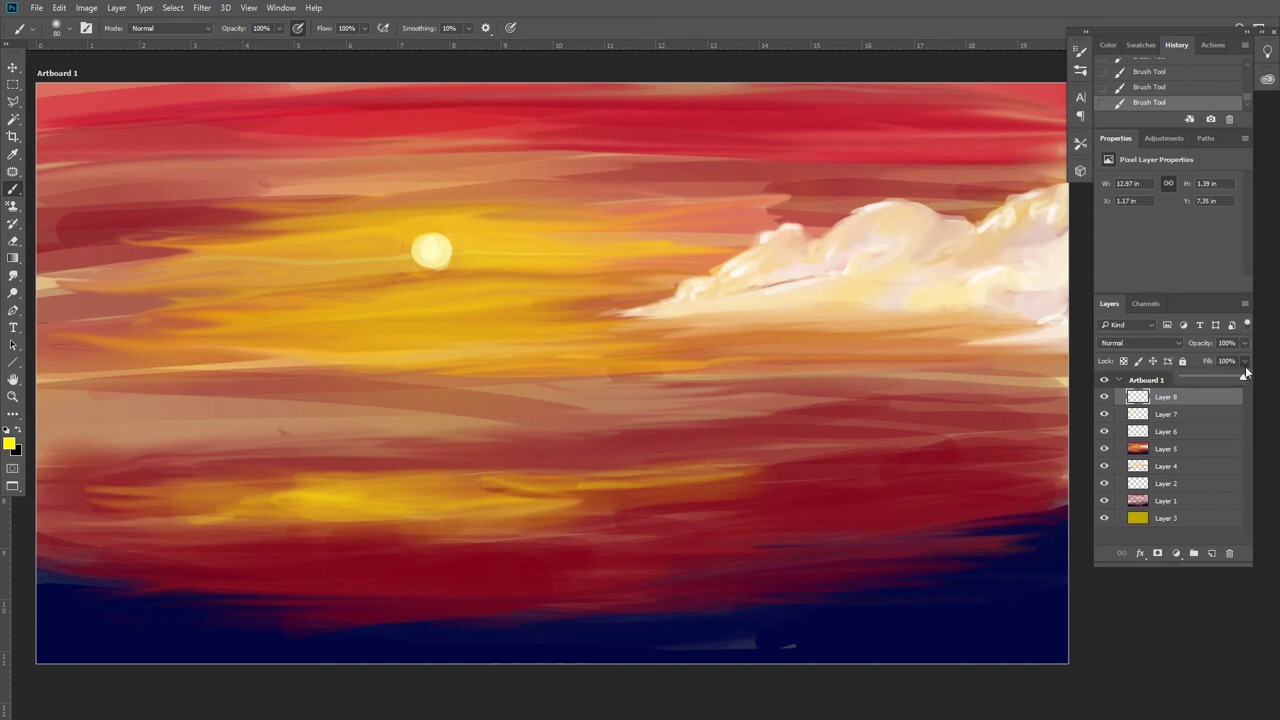
left_click_drag(1244, 360, 1203, 380)
left_click_drag(843, 516, 823, 600)
Pick dark navy and paint strokes along the horizon to the right edge.
left_click(823, 621, "alt")
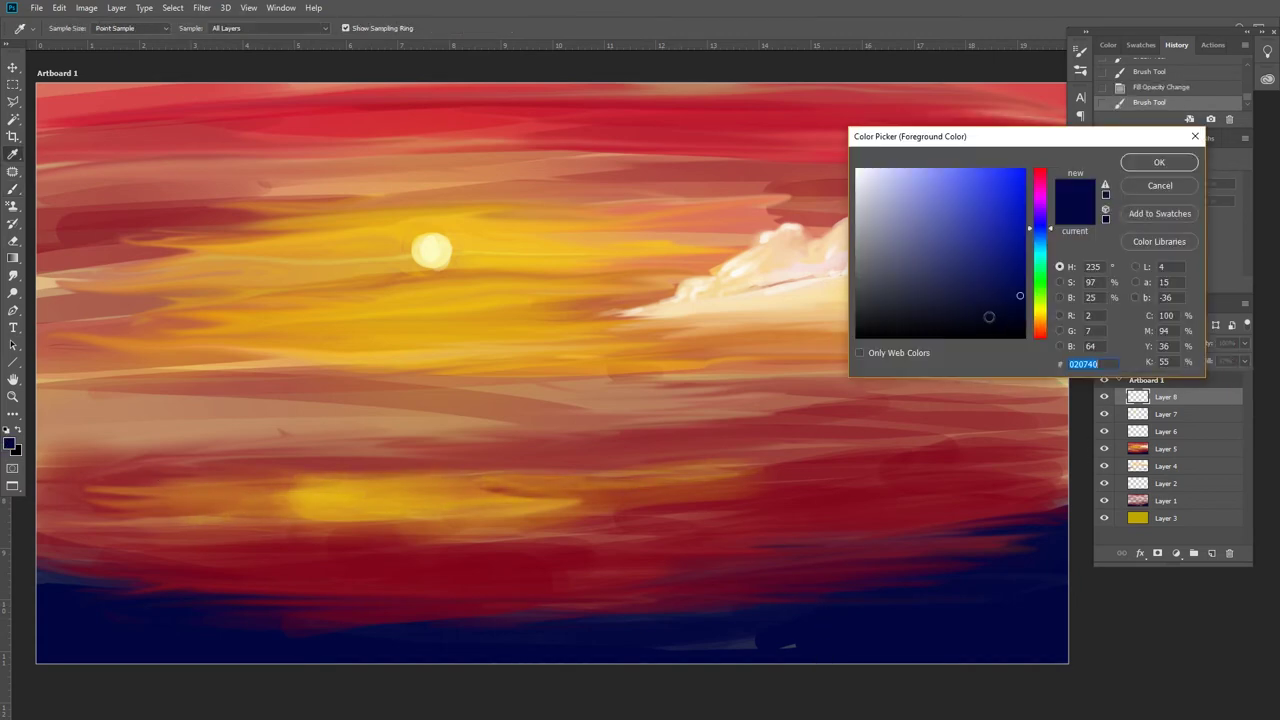
left_click_drag(958, 577, 990, 576)
left_click_drag(806, 654, 842, 652)
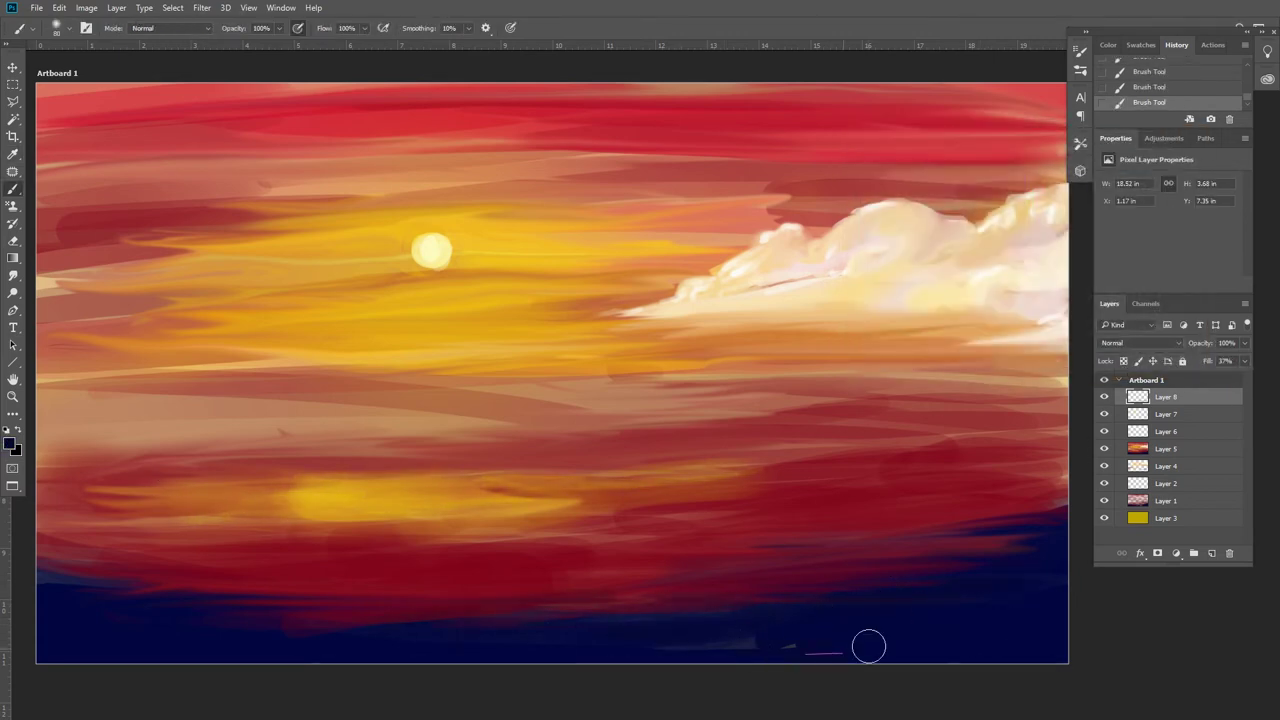
left_click_drag(702, 546, 1060, 470)
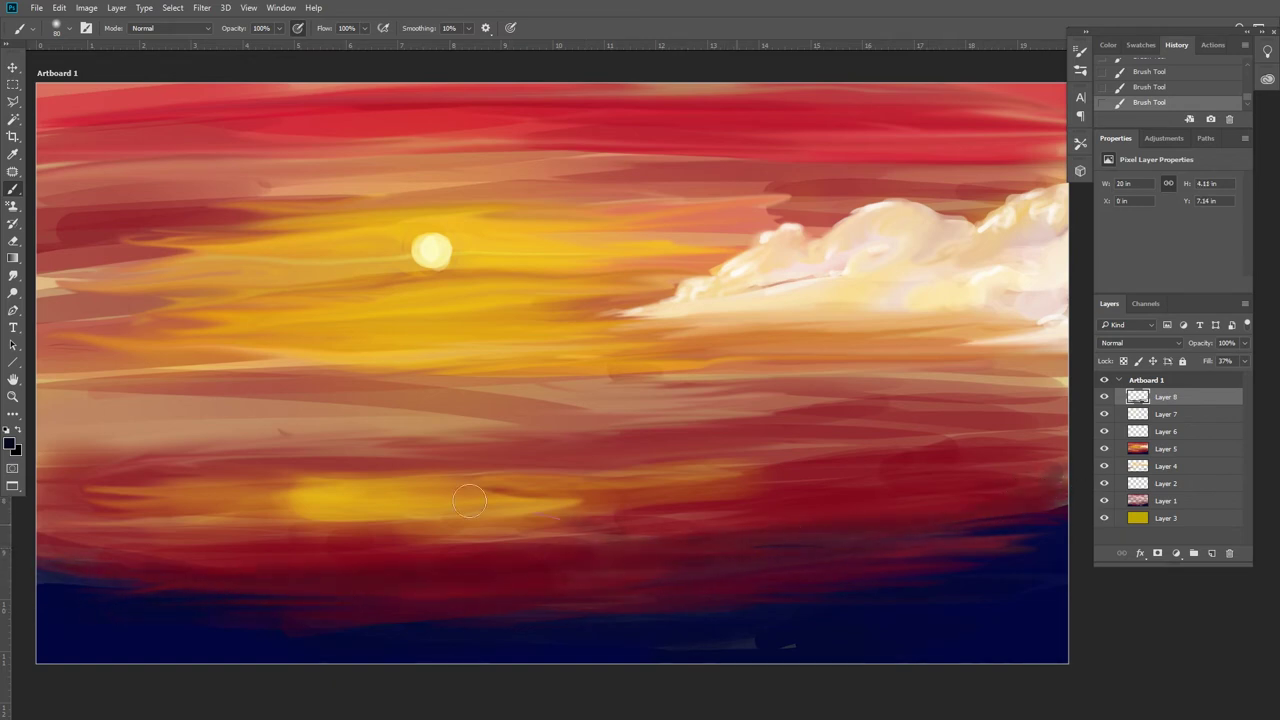
key("alt+z")
key("alt+z")
Sample the cloud's light pink and paint a pale highlight stroke along its left edge.
left_click(800, 271, "alt")
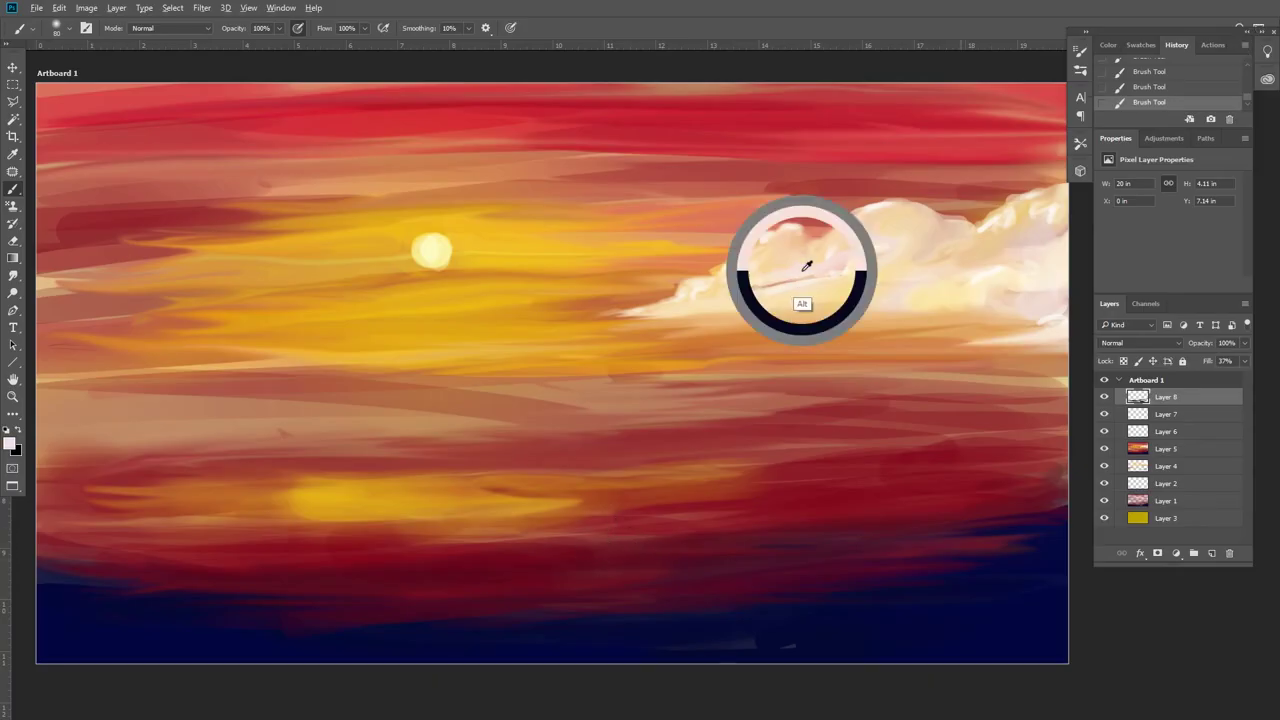
left_click(1212, 553)
left_click_drag(640, 308, 666, 304)
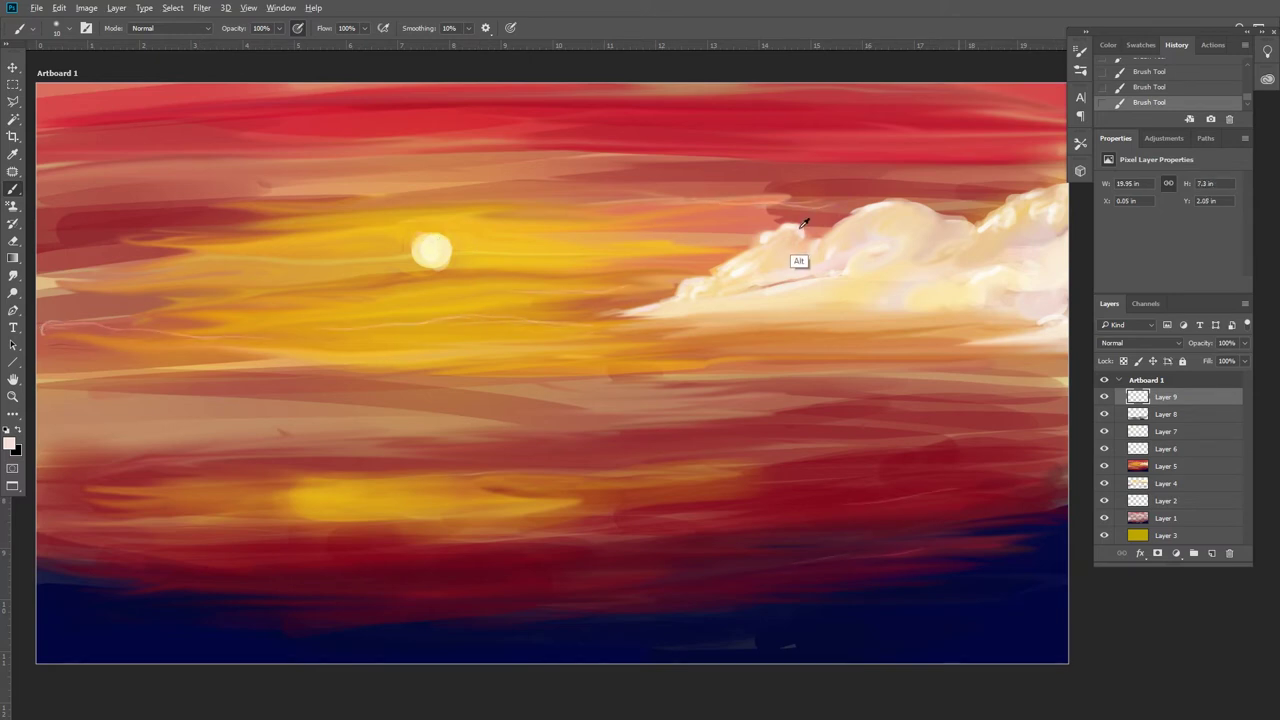
With a larger brush, paint a white disc over the sun, then add empty Layer 10.
key("bracketright")
key("bracketright")
key("bracketright")
left_click(435, 252)
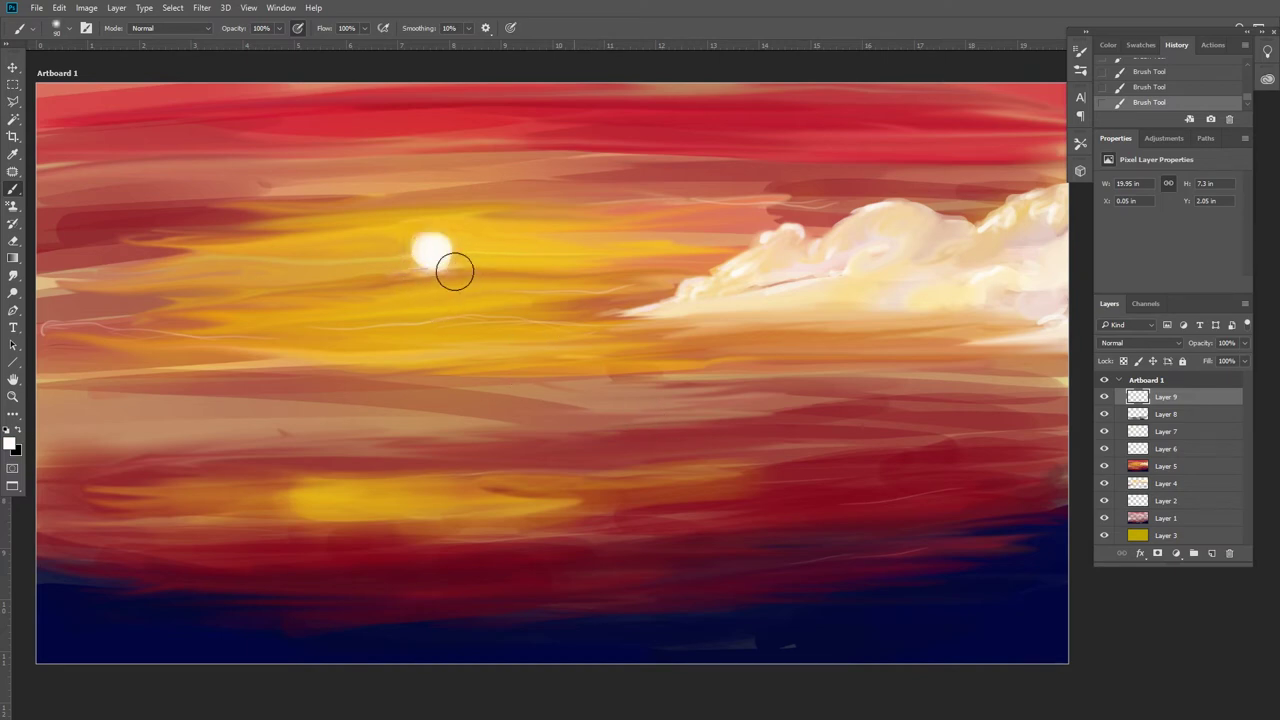
key("ctrl+shift+alt+n")
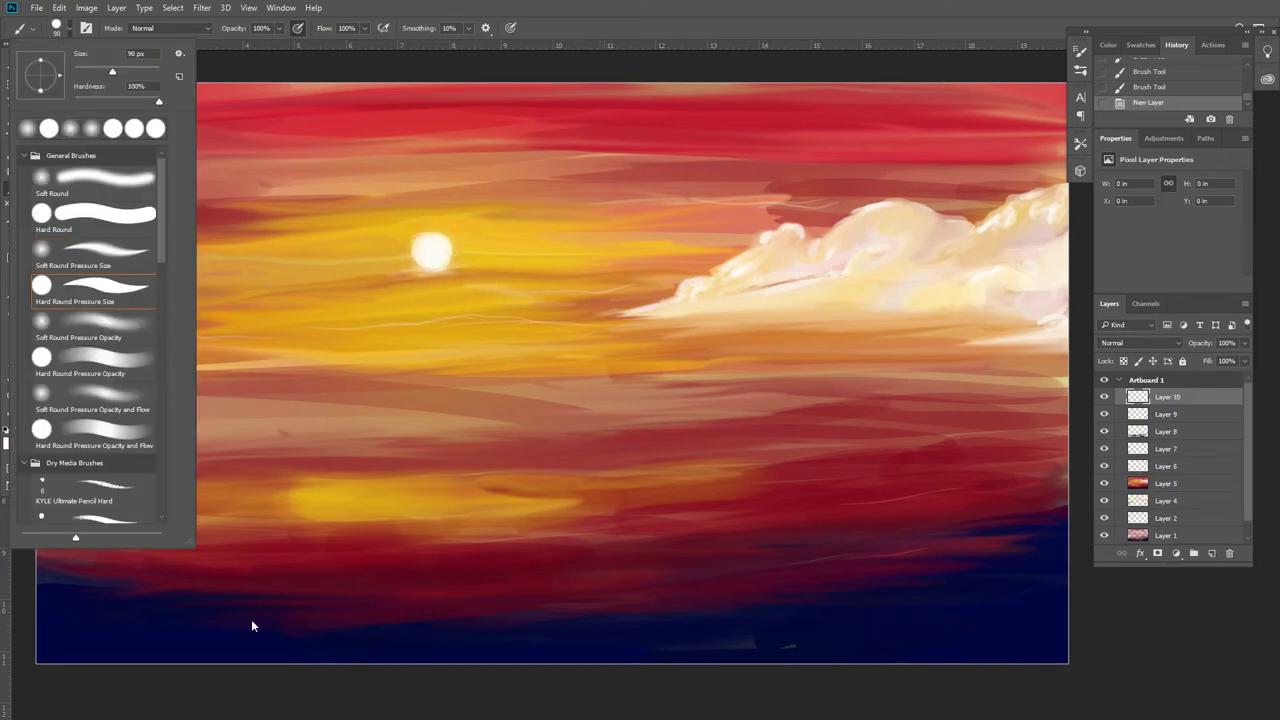
Switch to black and sketch thin curving plant stems and branches rising from the bottom left.
left_click(251, 620)
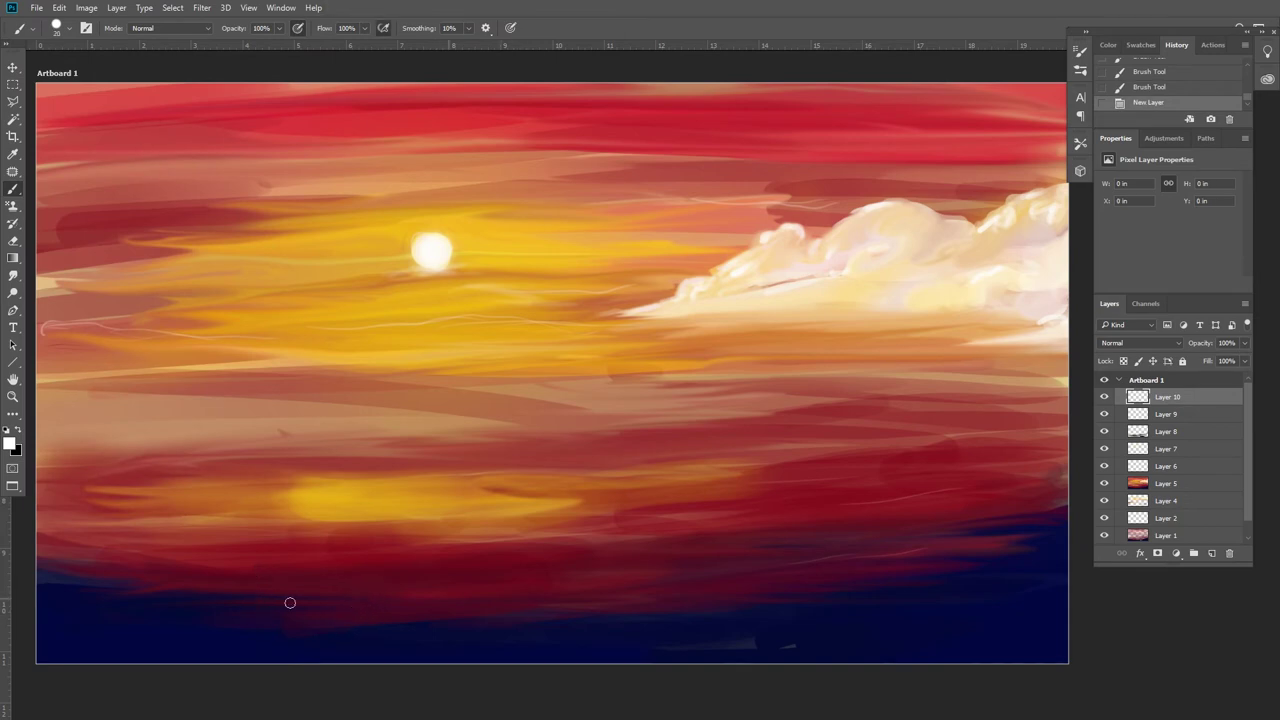
key("x")
left_click_drag(281, 662, 208, 442)
left_click_drag(279, 654, 338, 226)
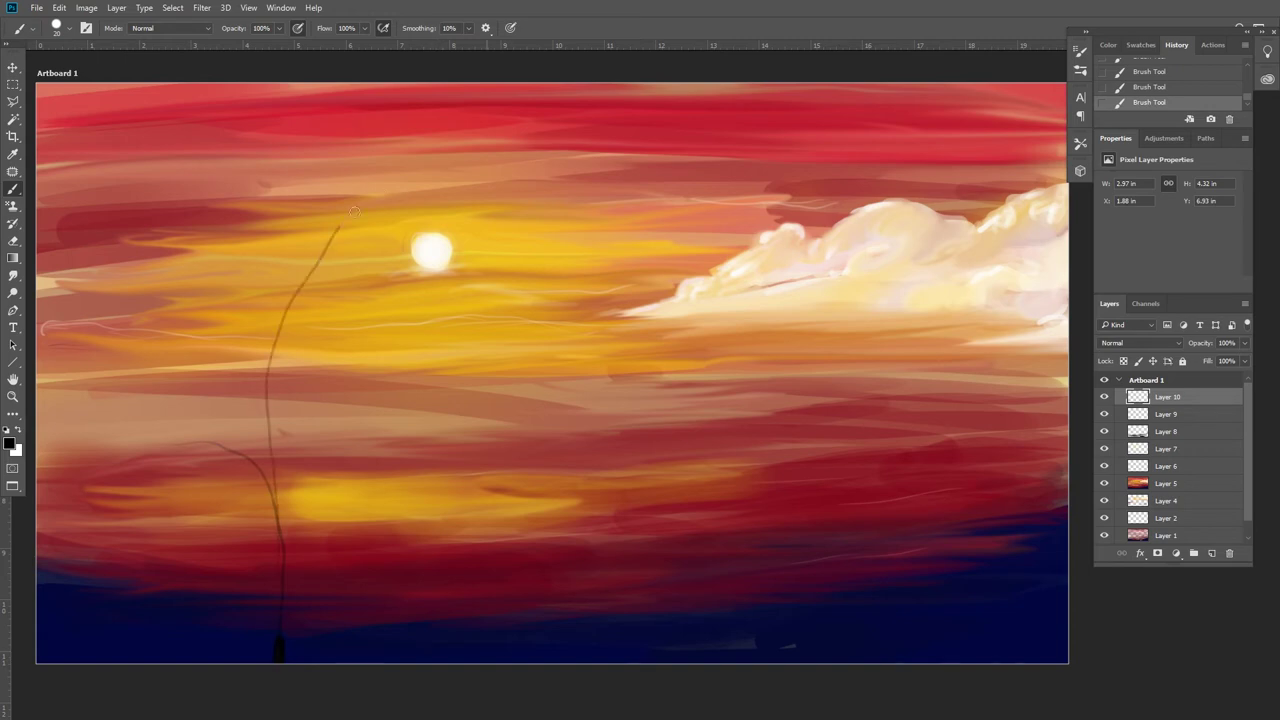
left_click_drag(317, 532, 460, 465)
left_click_drag(295, 651, 452, 410)
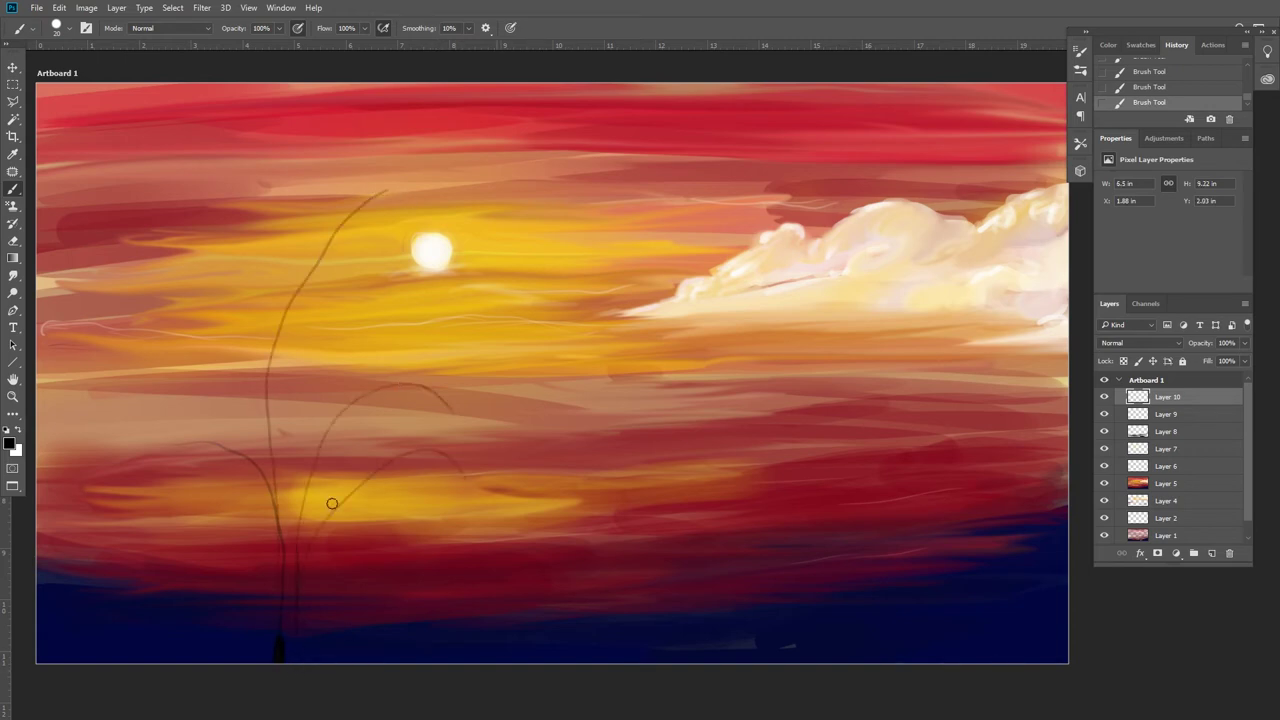
left_click_drag(312, 368, 390, 304)
left_click_drag(276, 506, 209, 295)
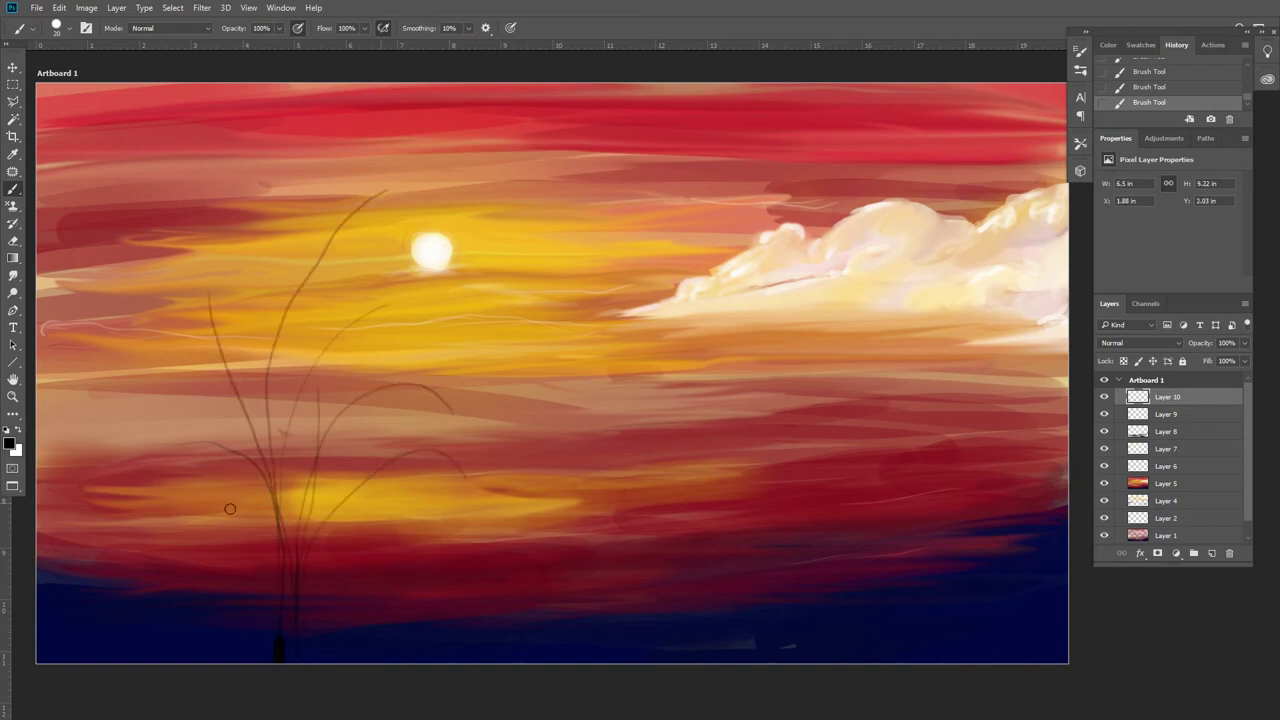
left_click_drag(265, 459, 270, 188)
left_click_drag(317, 444, 300, 321)
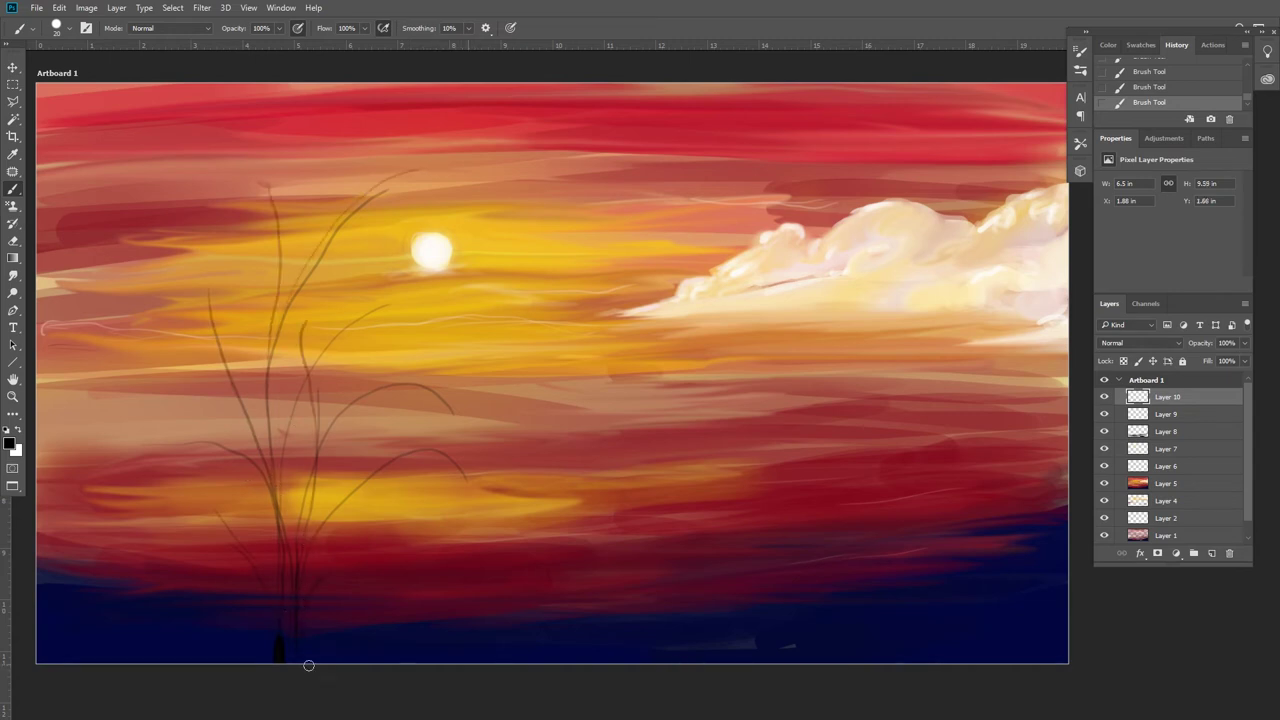
On new Layer 11, paint a thick black trunk with branches spreading left, right and upward.
left_click(1212, 553)
left_click_drag(300, 610, 376, 546)
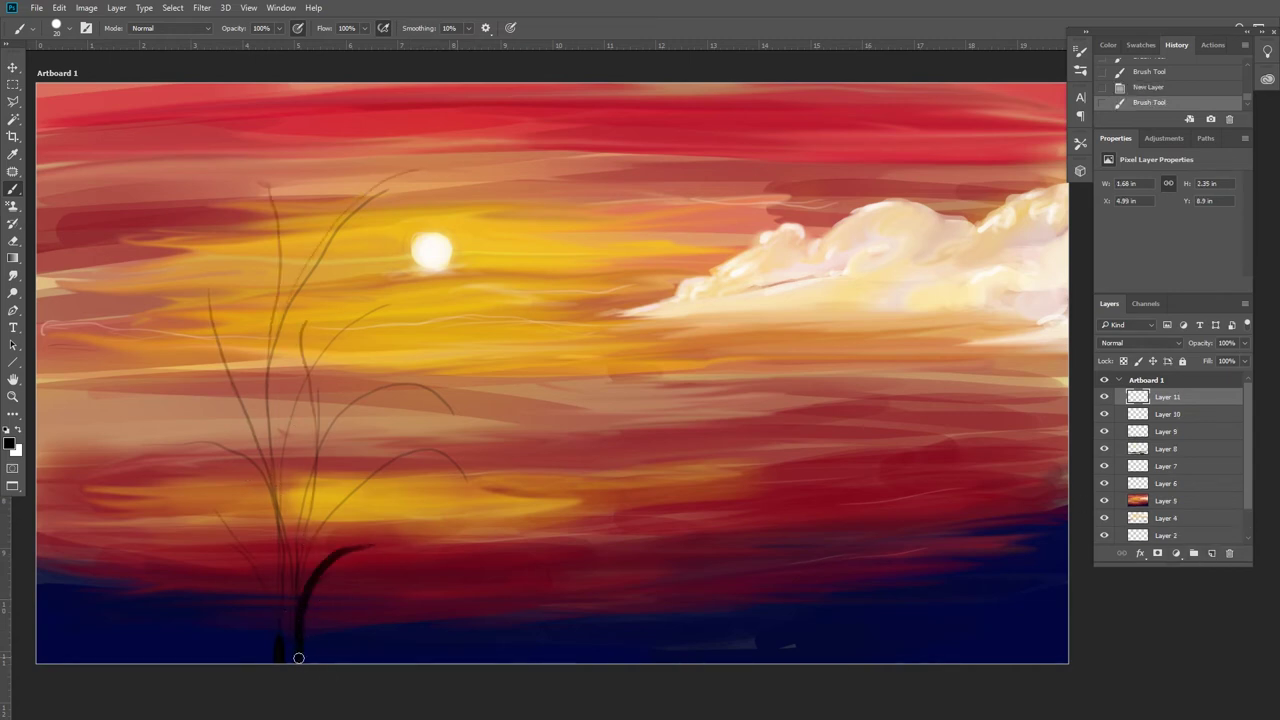
mouse_move(292, 658)
left_mouse_down()
mouse_move(307, 535)
mouse_move(460, 470)
left_mouse_up()
mouse_move(286, 660)
left_mouse_down()
mouse_move(280, 569)
mouse_move(133, 441)
left_mouse_up()
left_click_drag(292, 612, 400, 283)
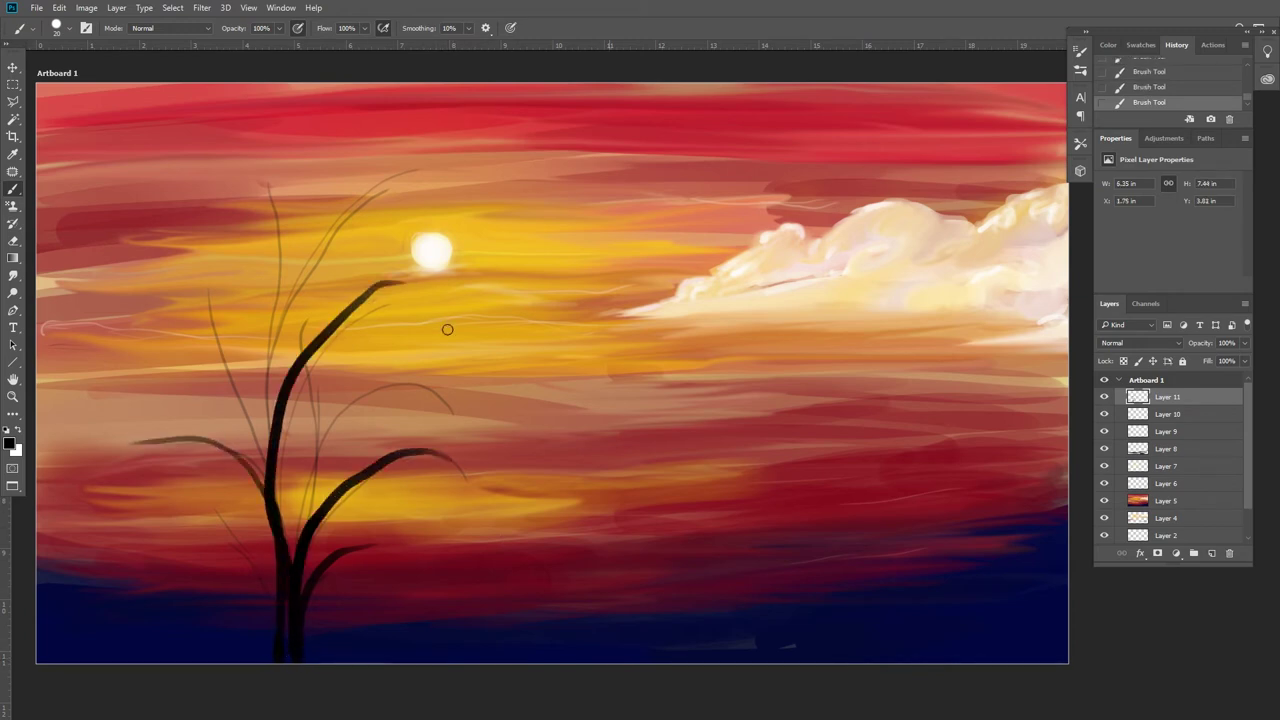
mouse_move(292, 560)
left_mouse_down()
mouse_move(302, 445)
mouse_move(447, 380)
mouse_move(208, 275)
mouse_move(266, 370)
mouse_move(268, 168)
left_mouse_up()
left_click_drag(272, 436, 420, 155)
Thicken the silhouette's trunk and its left and right-curving branches and leaves.
left_click_drag(284, 636, 203, 531)
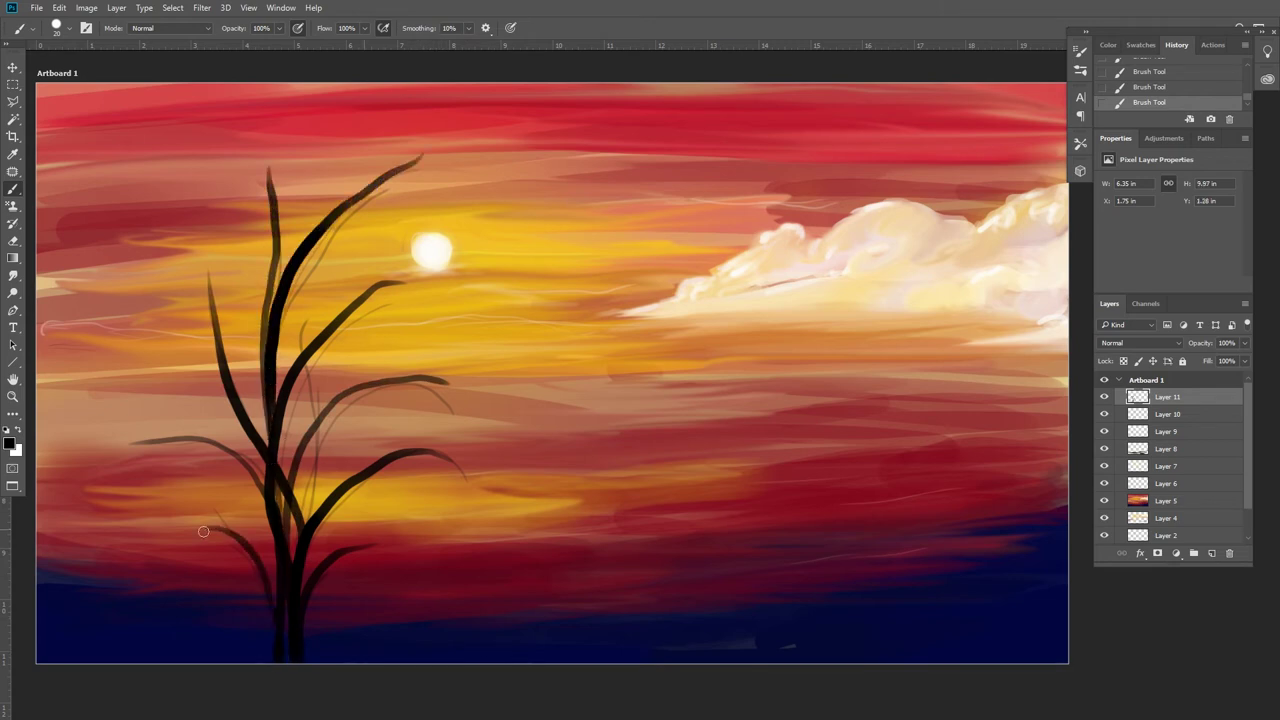
mouse_move(287, 555)
left_mouse_down()
mouse_move(288, 485)
mouse_move(463, 410)
left_mouse_up()
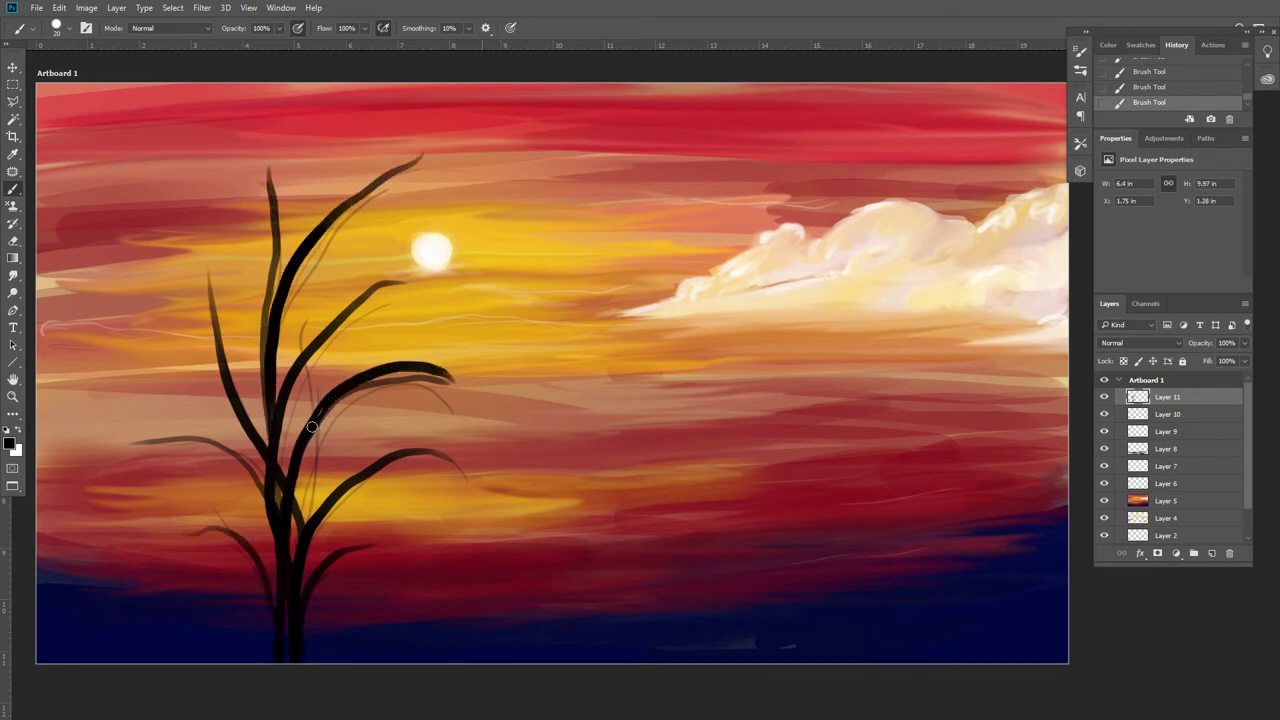
left_click_drag(312, 426, 429, 375)
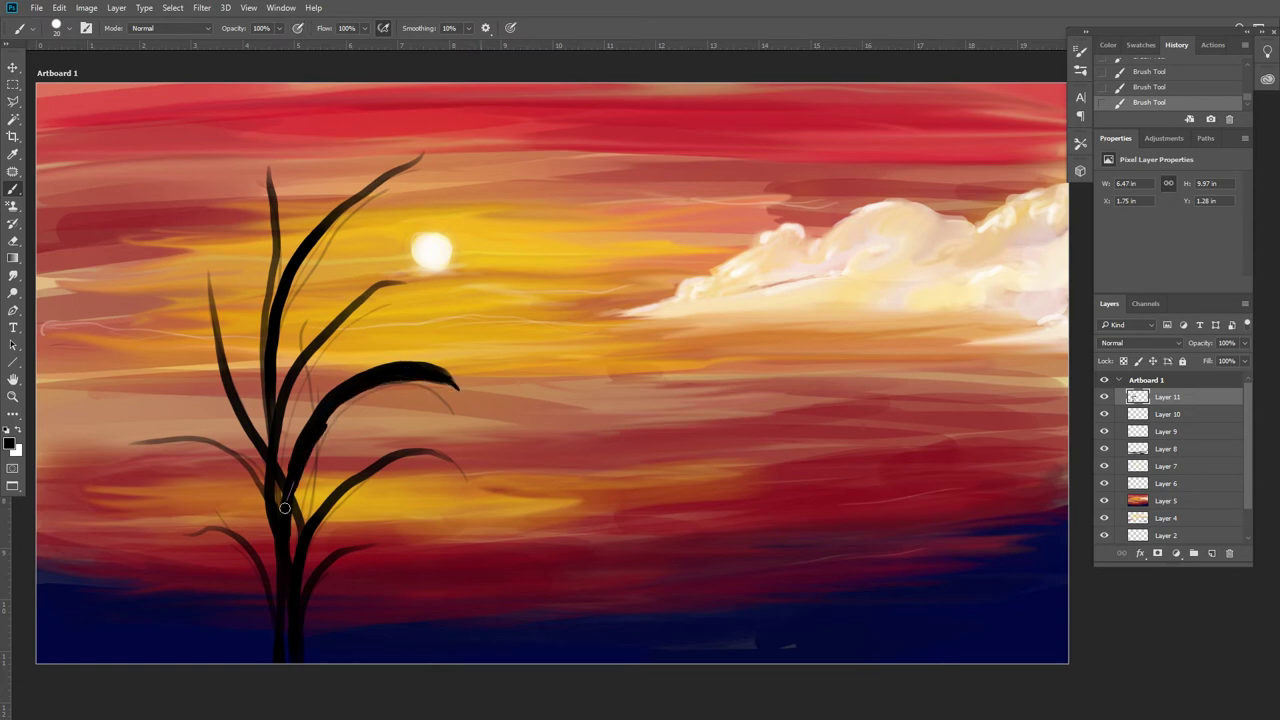
left_click_drag(290, 495, 464, 403)
left_click_drag(294, 538, 288, 573)
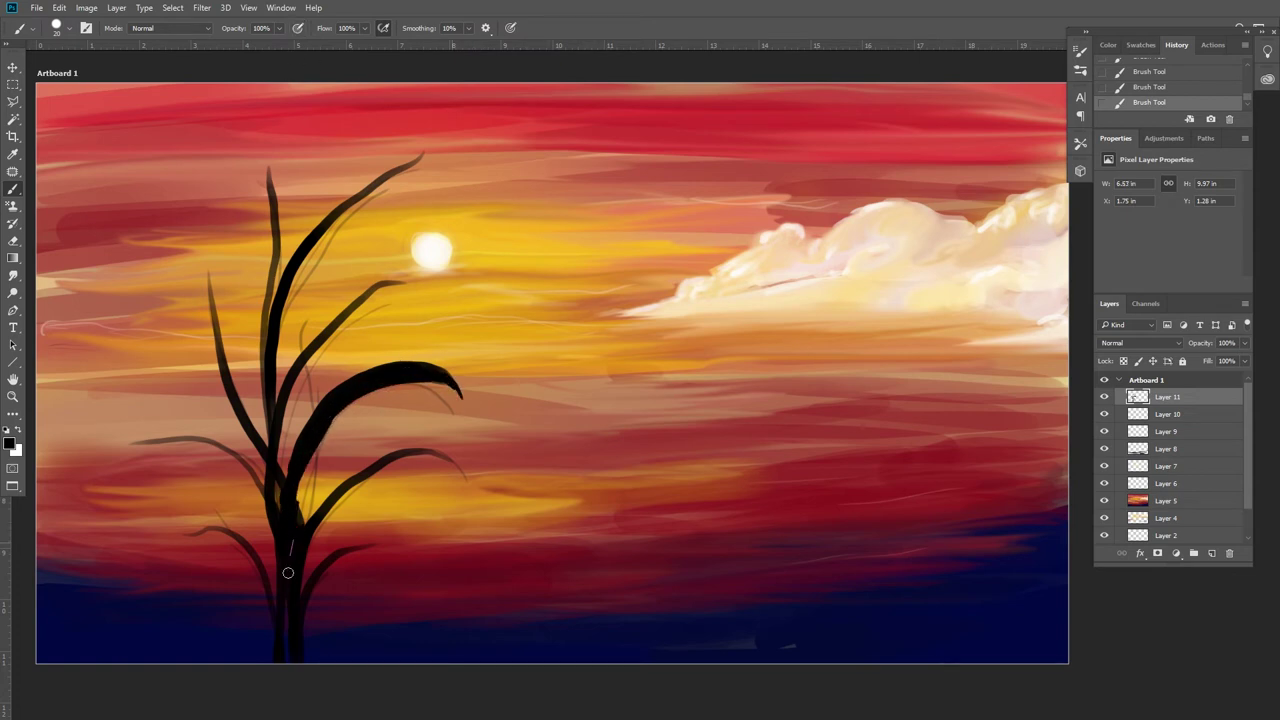
mouse_move(302, 503)
left_mouse_down()
mouse_move(340, 445)
mouse_move(425, 425)
left_mouse_up()
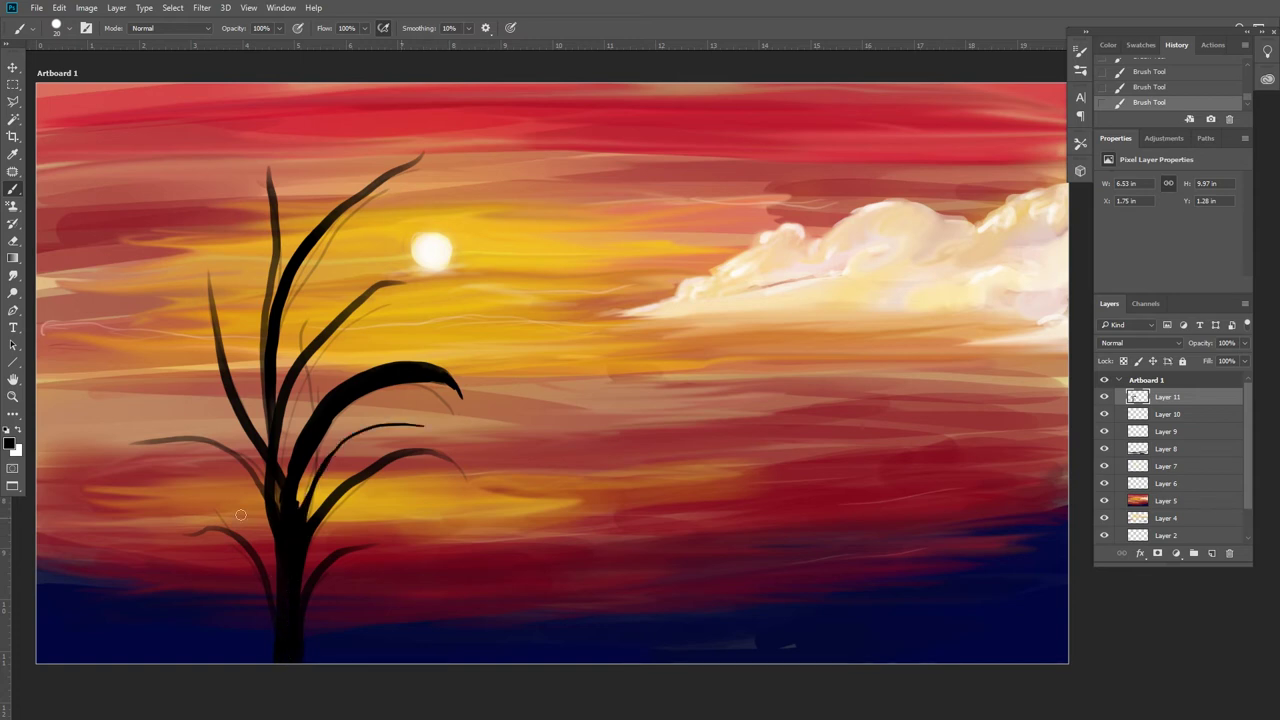
mouse_move(290, 480)
left_mouse_down()
mouse_move(300, 298)
mouse_move(200, 435)
mouse_move(120, 450)
left_mouse_up()
Add arching leaves up-left and up-right, hide the Layer 10 sketch, and thicken the mid trunk.
left_click_drag(270, 440, 180, 181)
left_click_drag(318, 228, 474, 149)
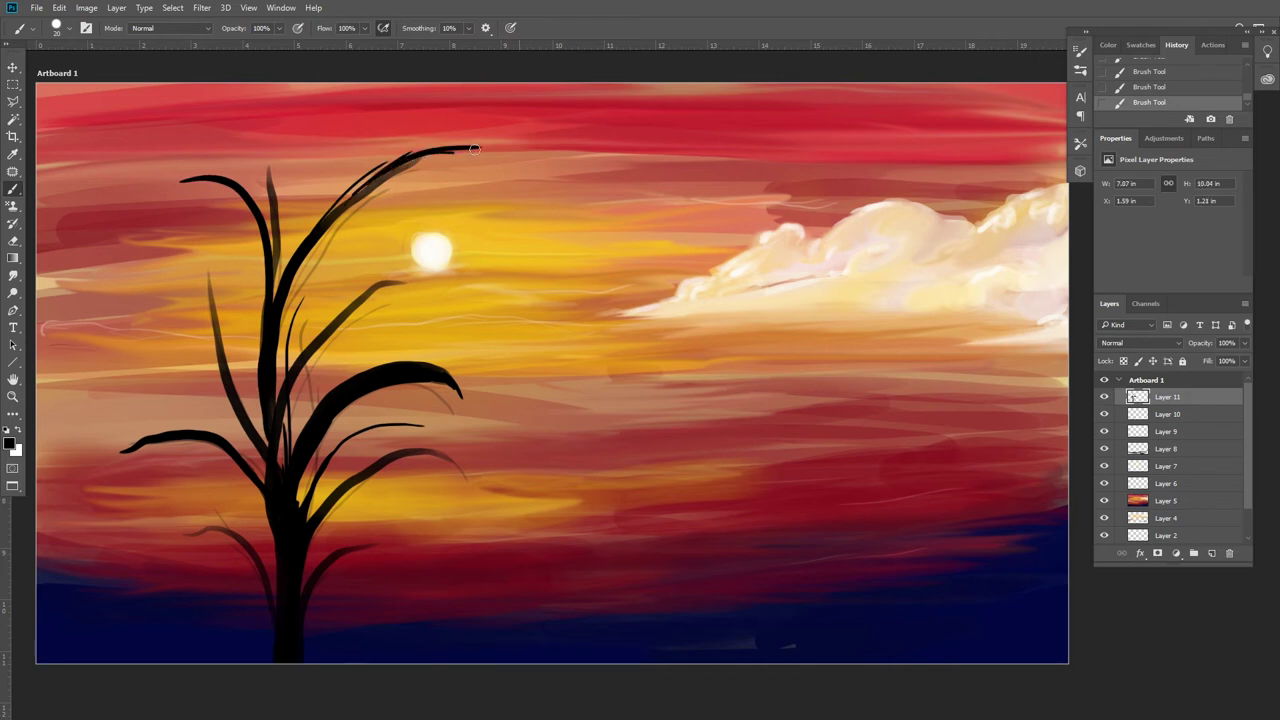
mouse_move(293, 493)
left_mouse_down()
mouse_move(280, 380)
mouse_move(235, 250)
left_mouse_up()
left_click_drag(262, 460, 208, 262)
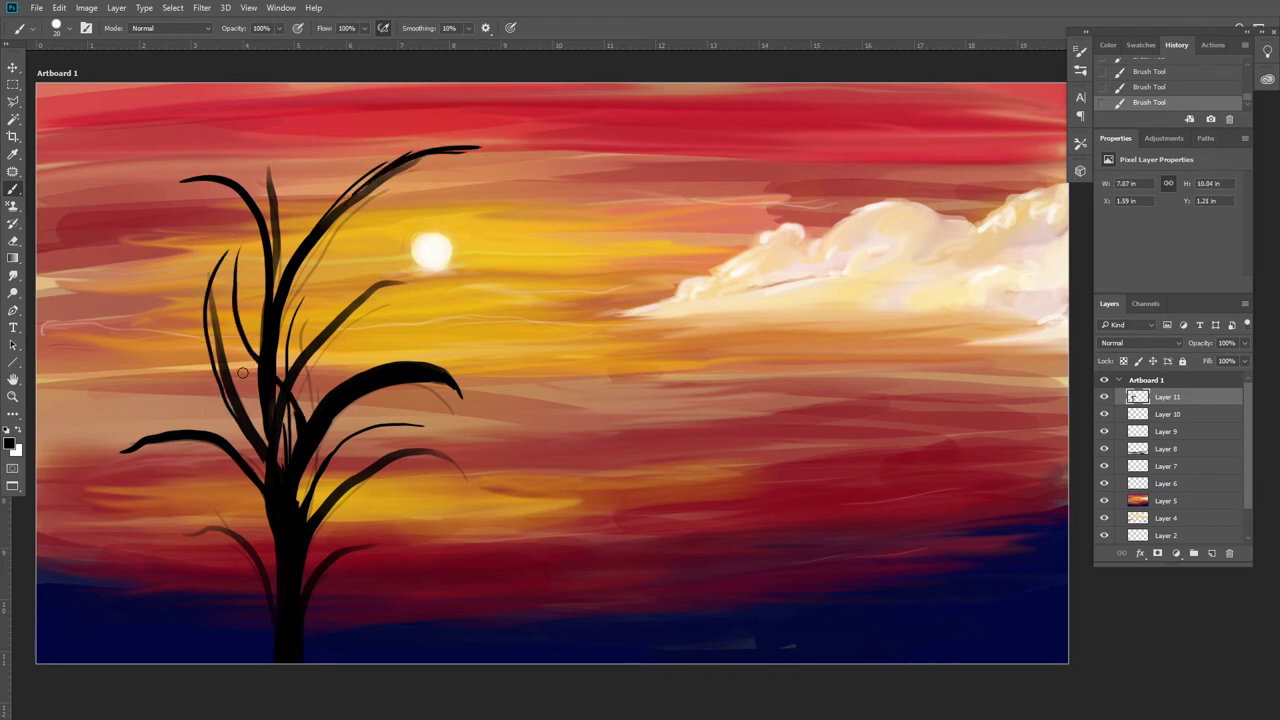
left_click(1104, 414)
left_click_drag(293, 434, 344, 258)
mouse_move(290, 360)
left_mouse_down()
mouse_move(376, 240)
mouse_move(368, 248)
left_mouse_up()
left_click_drag(279, 472, 290, 410)
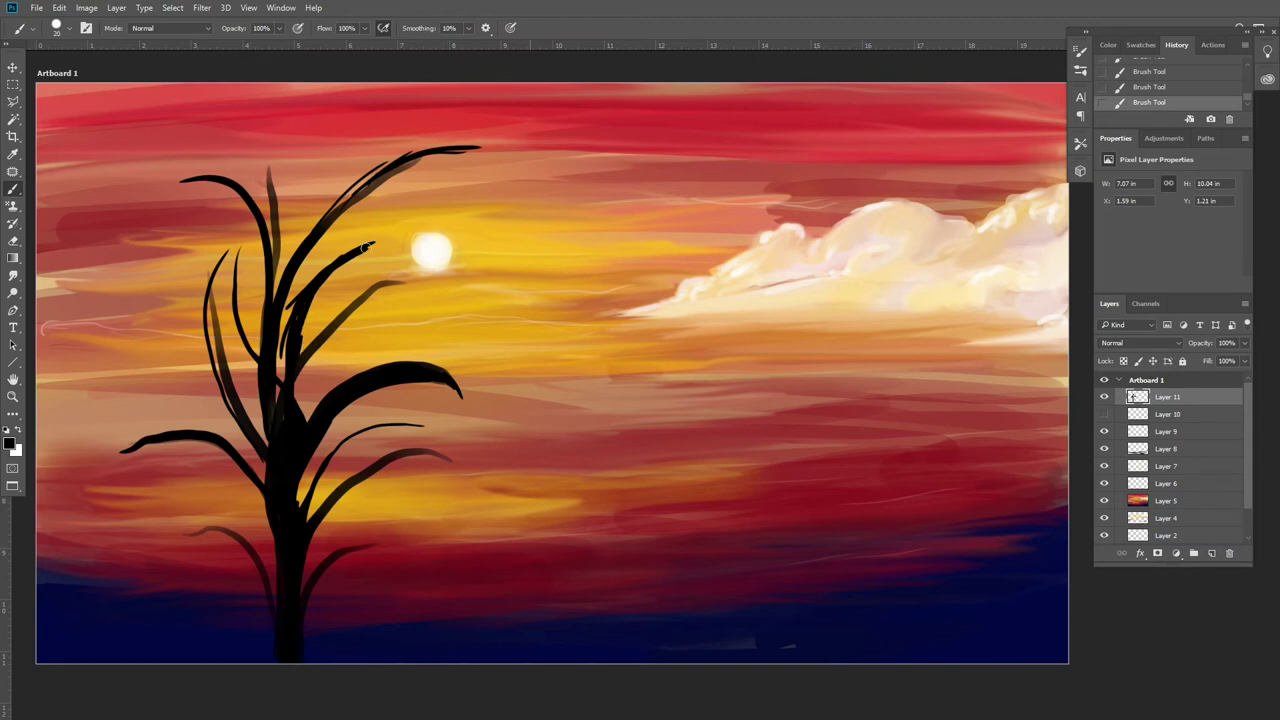
Extend the upper-right leaf toward the sun and thicken the lower trunk and low branches.
left_click_drag(366, 246, 420, 255)
left_click_drag(244, 330, 230, 234)
left_click_drag(304, 451, 306, 511)
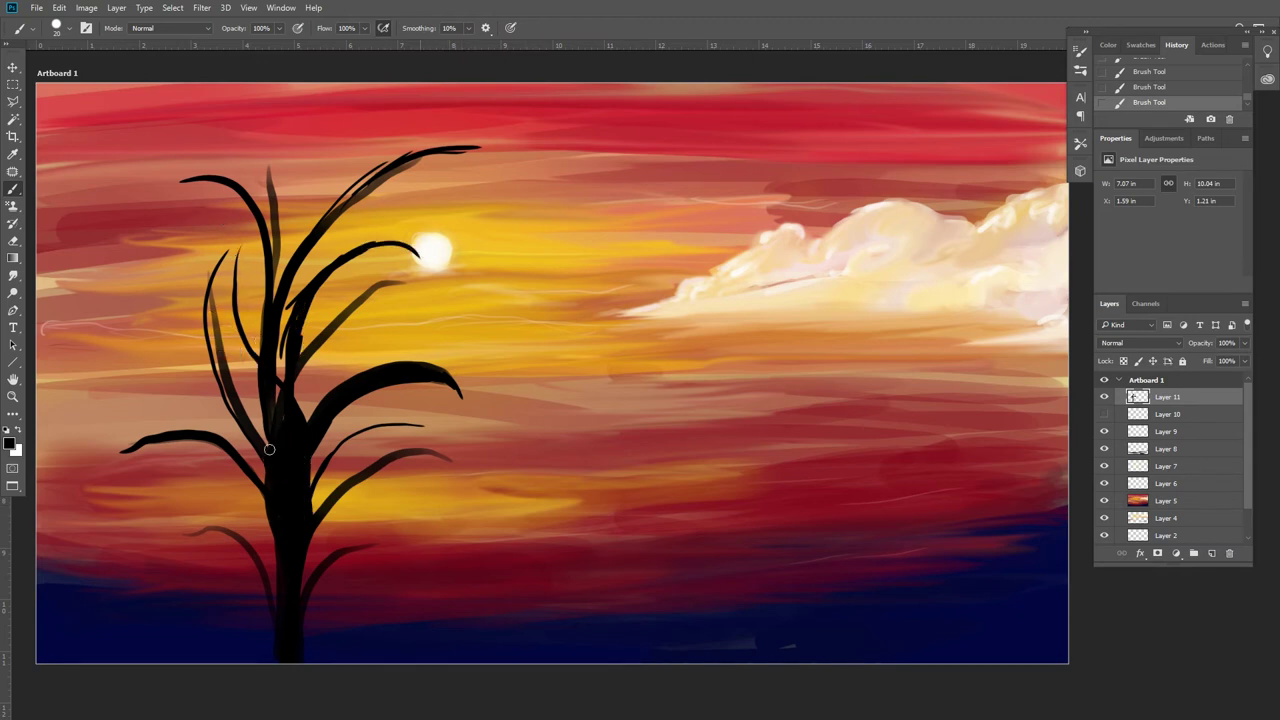
left_click_drag(315, 580, 400, 538)
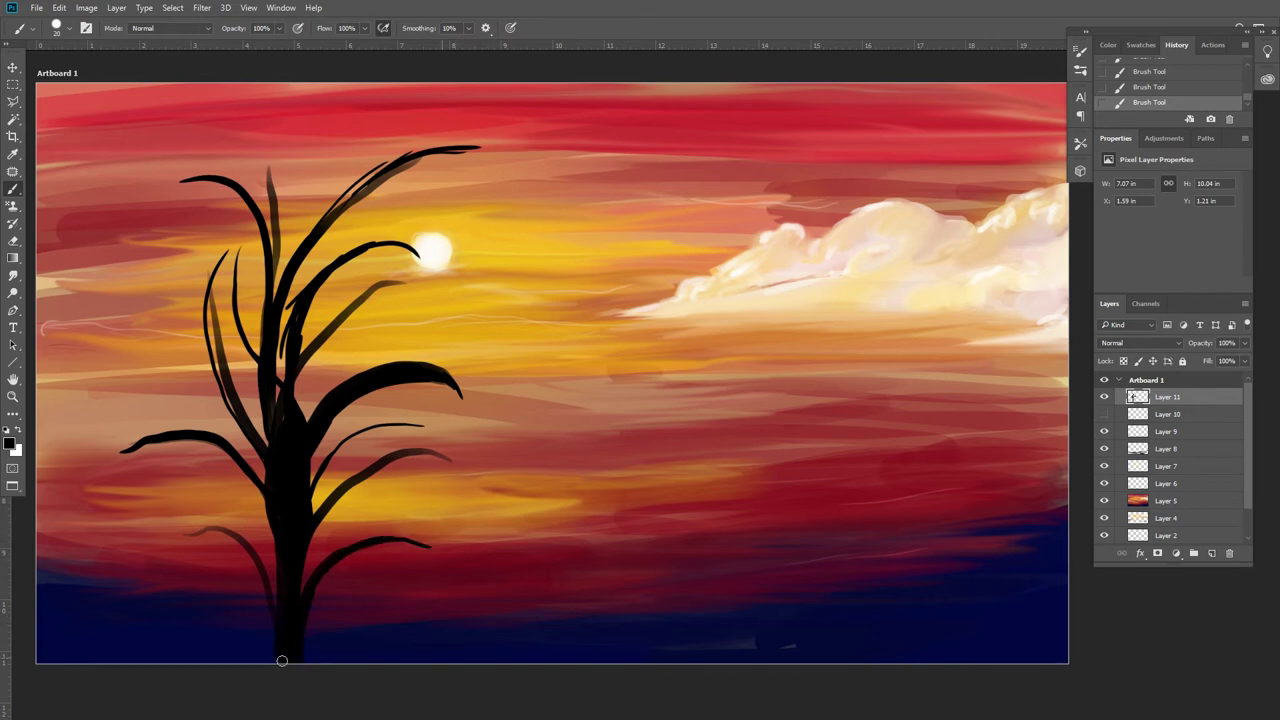
left_click_drag(268, 579, 186, 530)
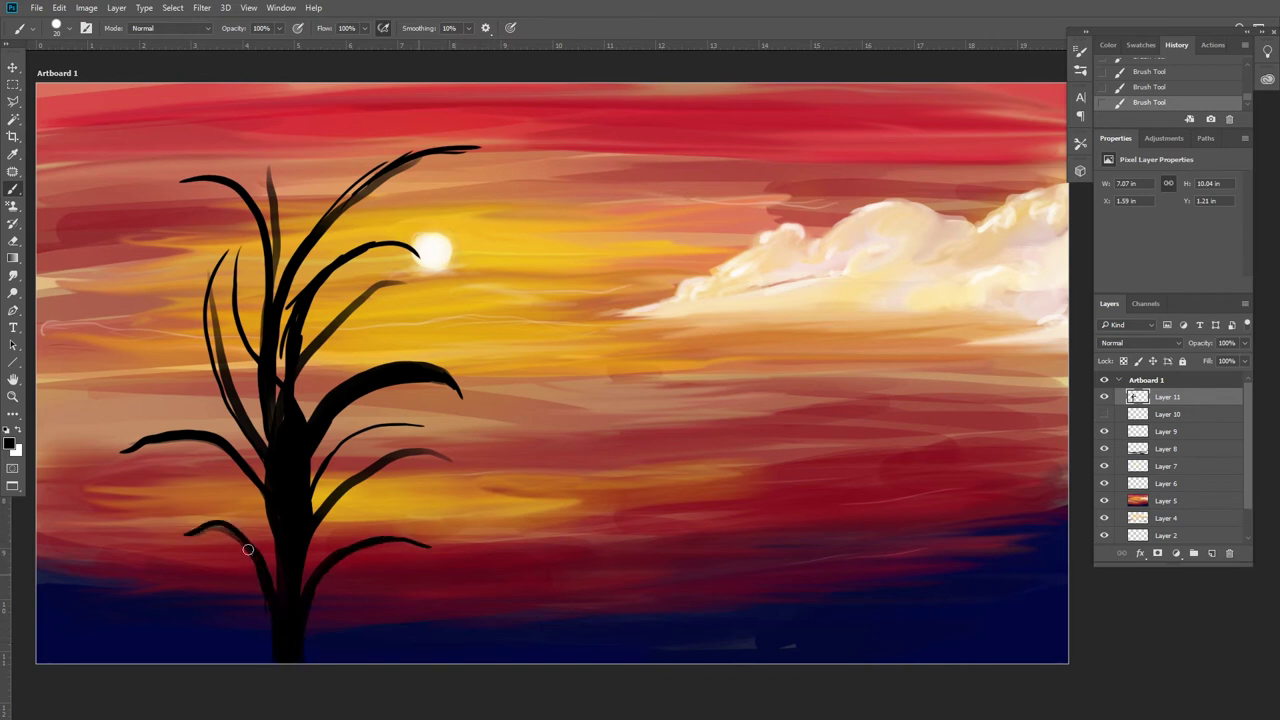
left_click_drag(266, 596, 182, 534)
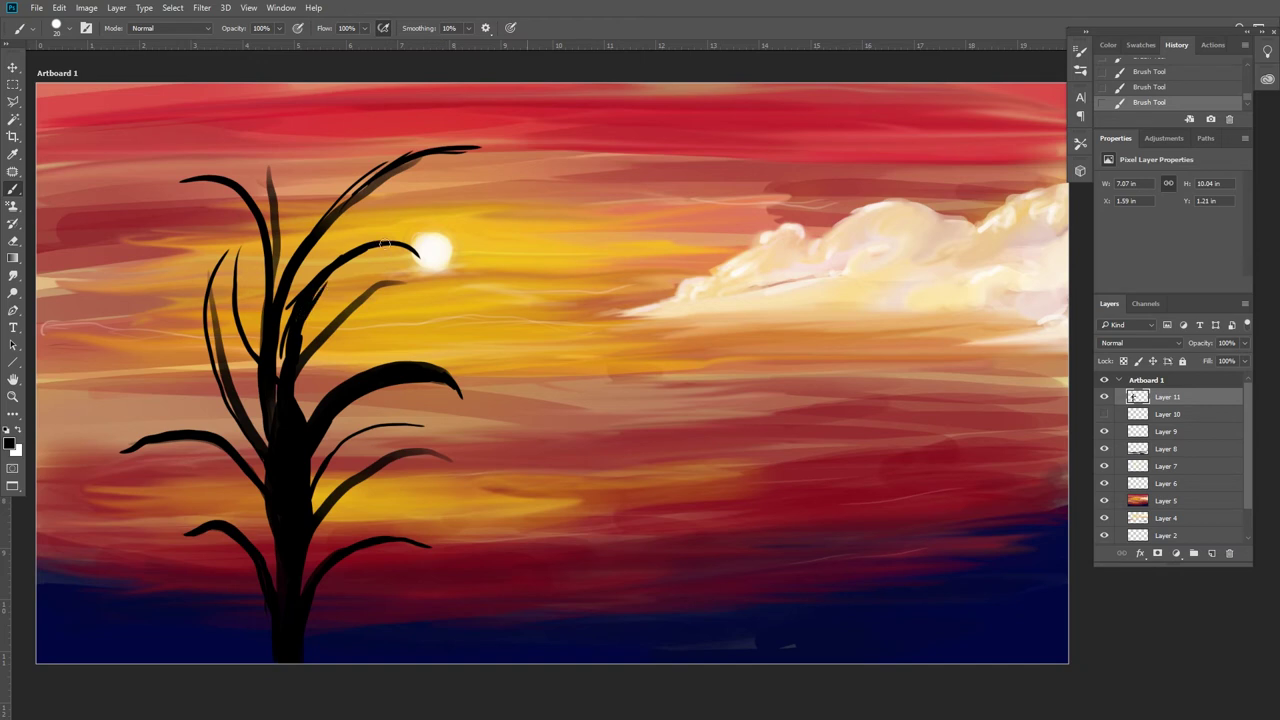
left_click_drag(281, 296, 500, 148)
Extend the central spike upward and thicken the side branches, giving the left one a curled tip.
left_click_drag(275, 318, 252, 114)
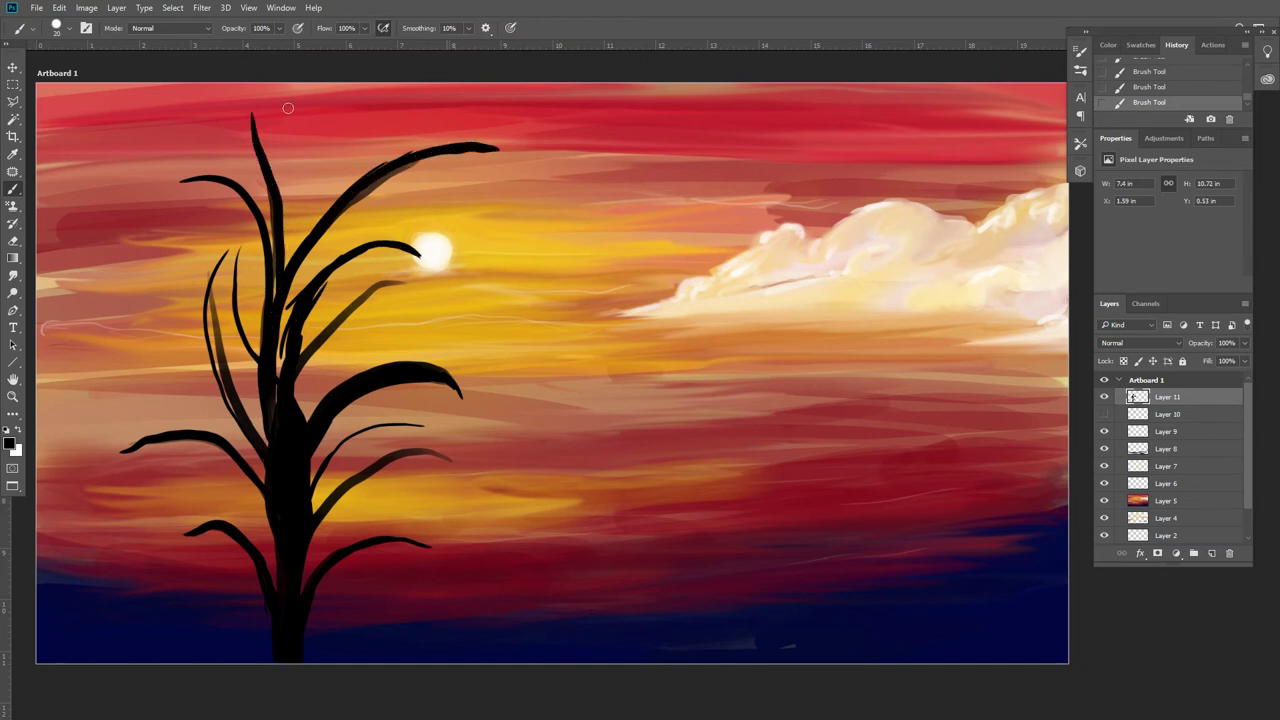
mouse_move(310, 352)
left_mouse_down()
mouse_move(294, 280)
mouse_move(365, 196)
left_mouse_up()
mouse_move(276, 414)
left_mouse_down()
mouse_move(293, 348)
mouse_move(432, 322)
left_mouse_up()
left_click_drag(244, 343, 240, 261)
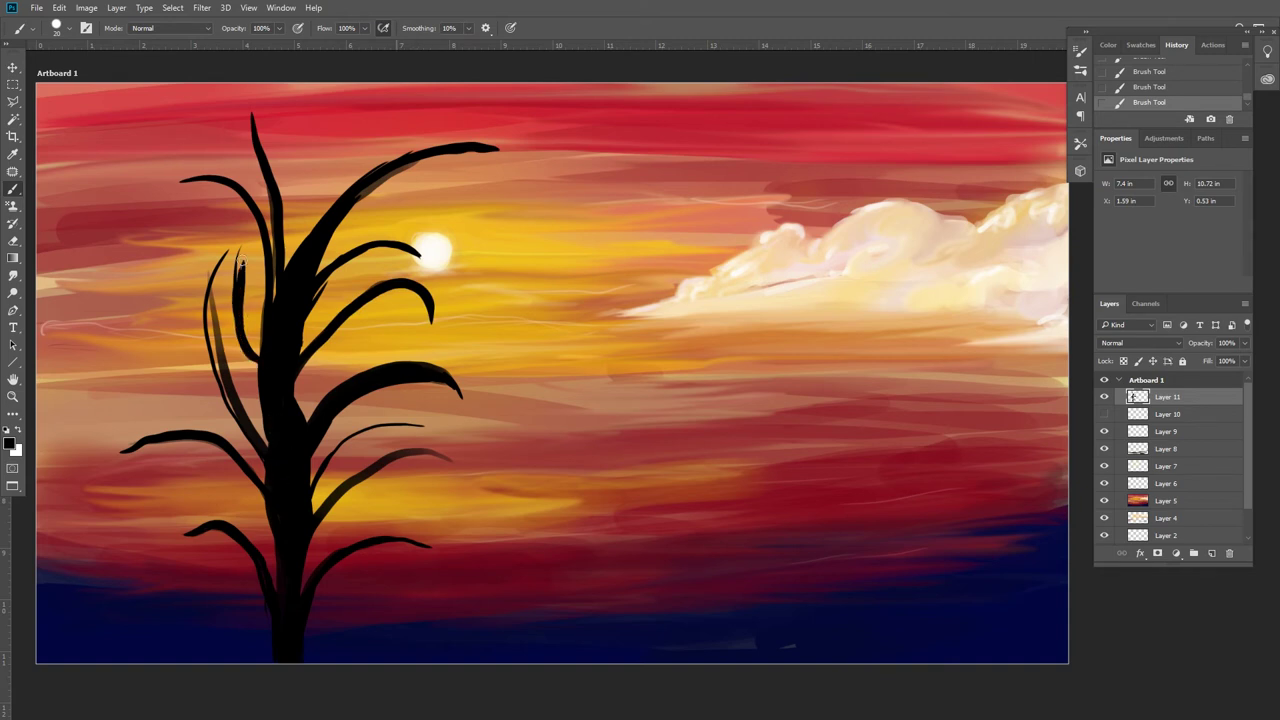
left_click_drag(308, 498, 433, 424)
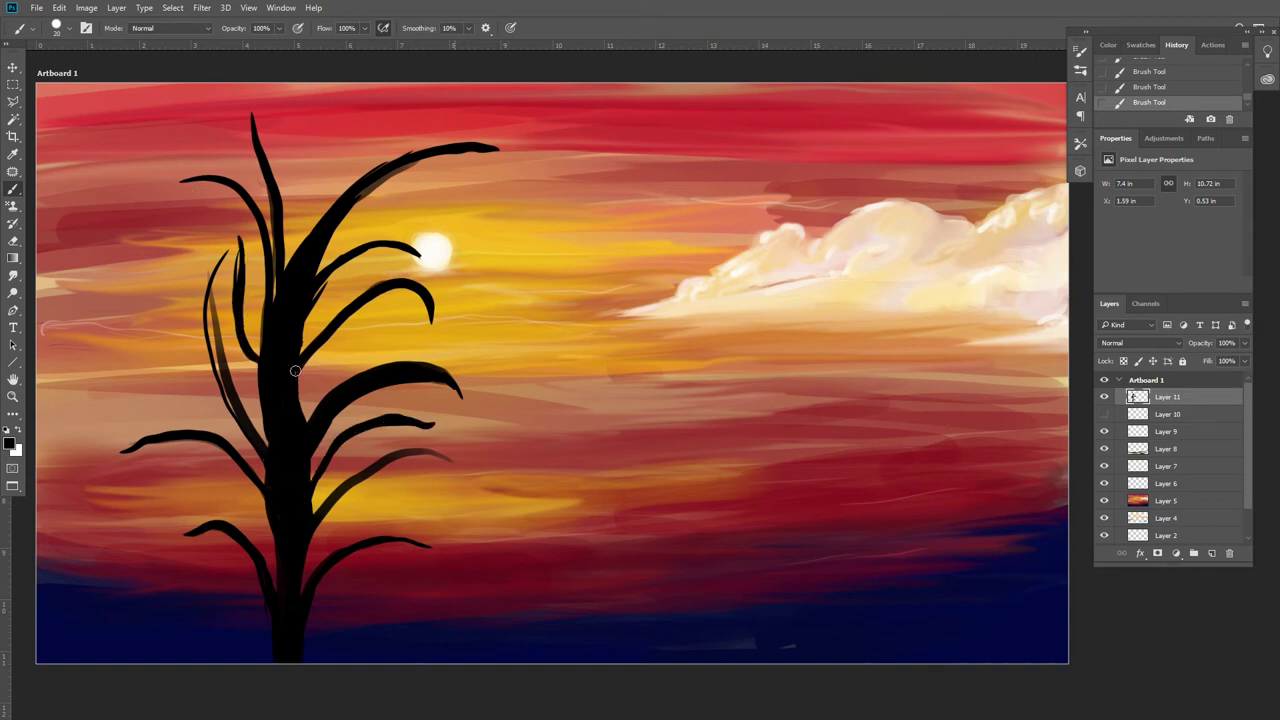
mouse_move(268, 450)
left_mouse_down()
mouse_move(212, 255)
mouse_move(240, 425)
left_mouse_up()
mouse_move(222, 345)
left_mouse_down()
mouse_move(212, 265)
mouse_move(230, 235)
left_mouse_up()
Add a small grass blade at the base, darken the lower trunk, and redraw the upper-left leaf tip flatter.
left_click_drag(333, 660, 336, 670)
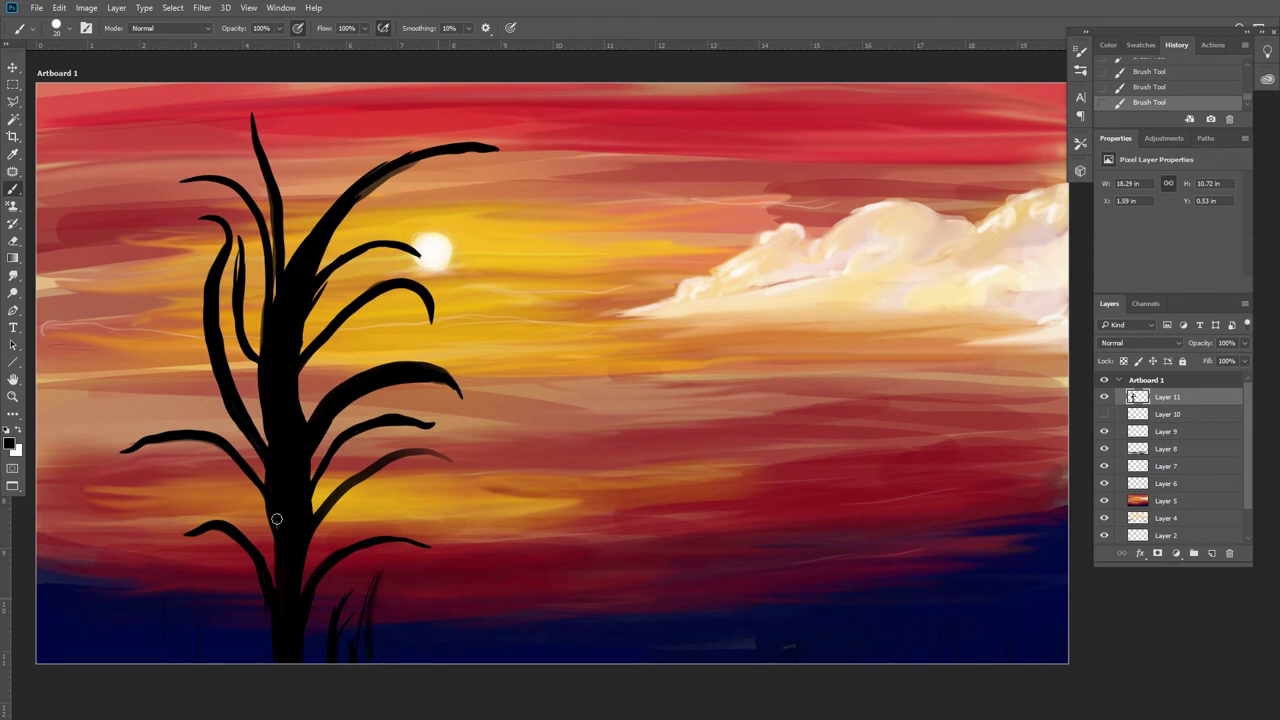
left_click_drag(276, 519, 269, 498)
key("ctrl+z")
left_click_drag(200, 180, 175, 181)
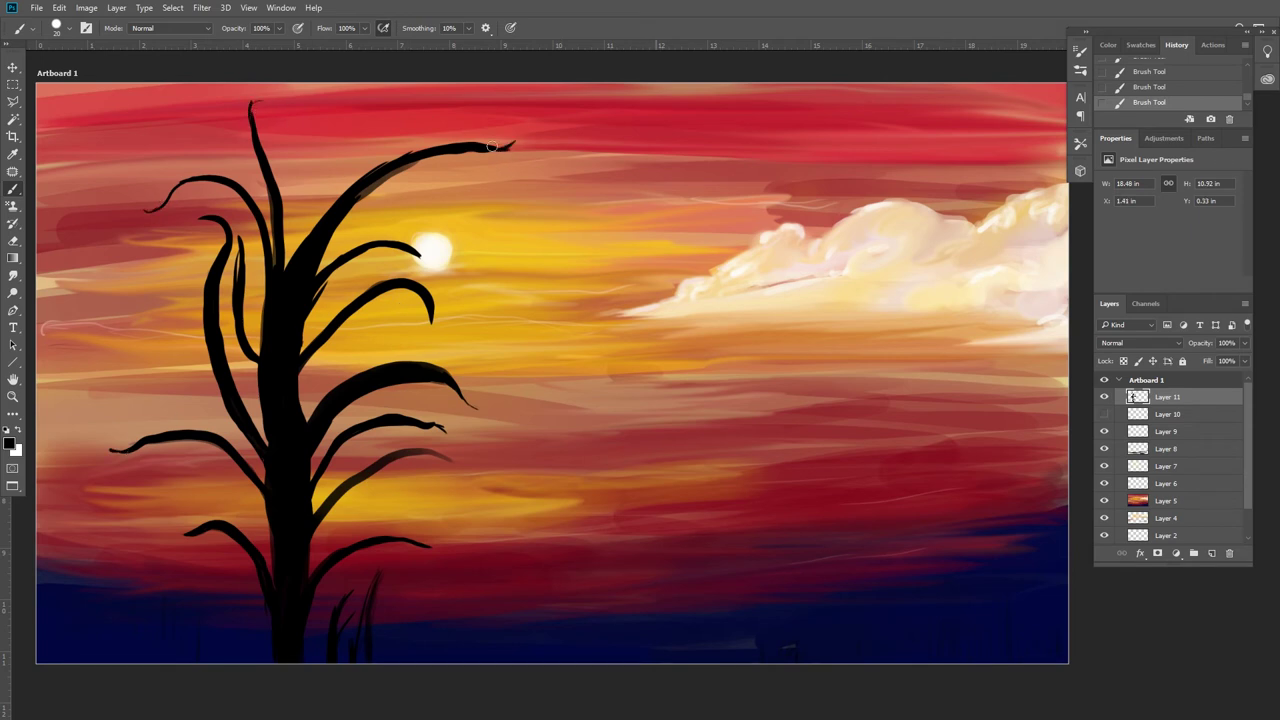
On new Layer 12, paint uneven black ground along the bottom to both edges, plus a lower-left mound.
key("ctrl+shift+alt+n")
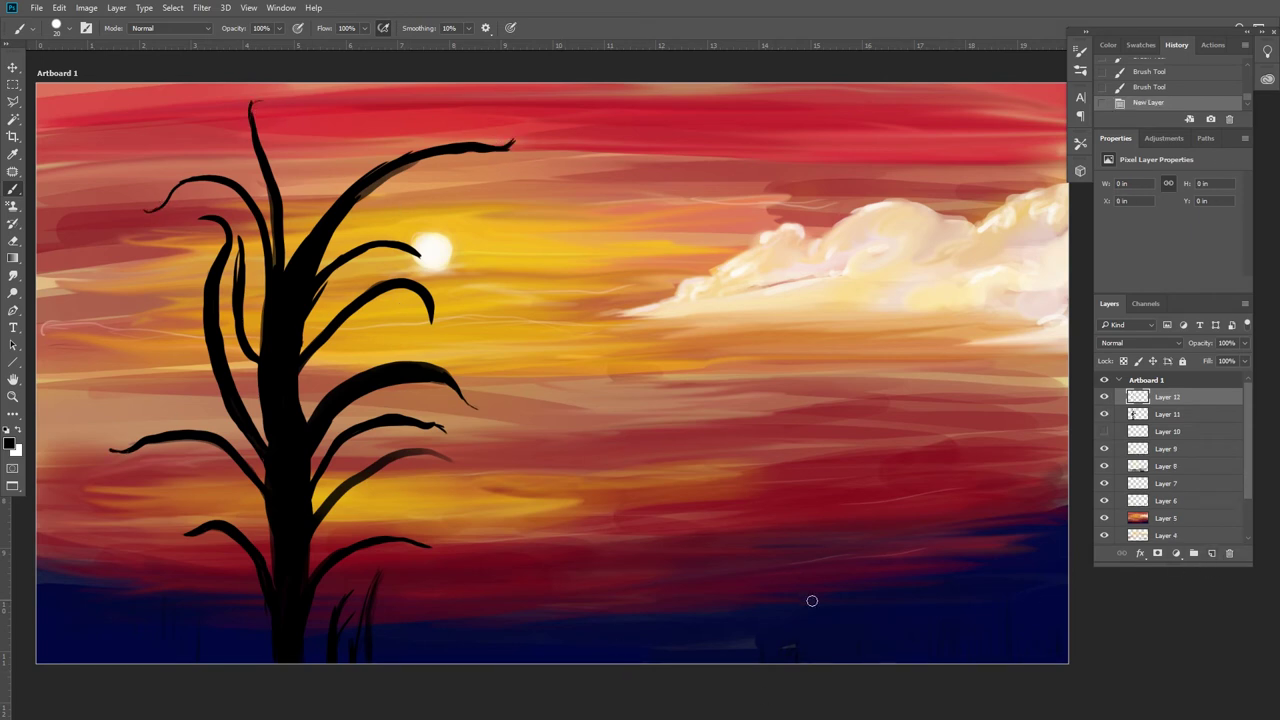
left_click_drag(382, 661, 610, 661)
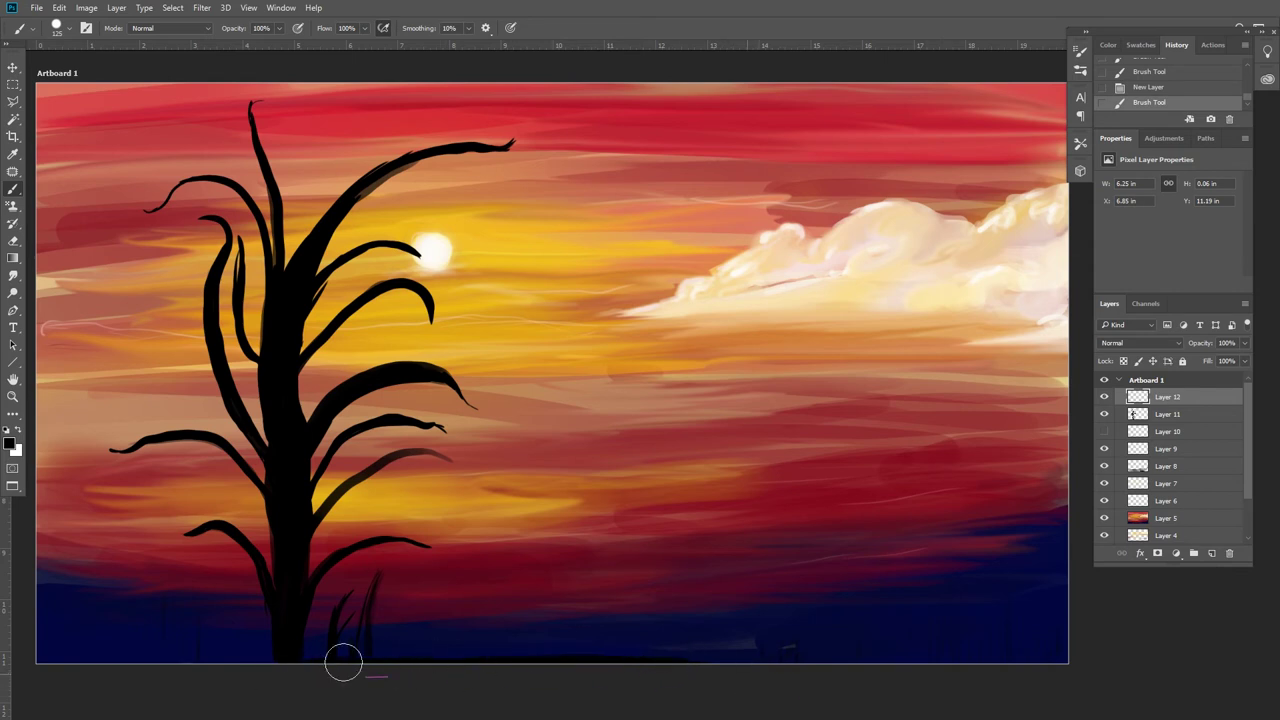
left_click_drag(343, 663, 514, 646)
left_click_drag(690, 660, 900, 660)
left_click_drag(60, 657, 228, 655)
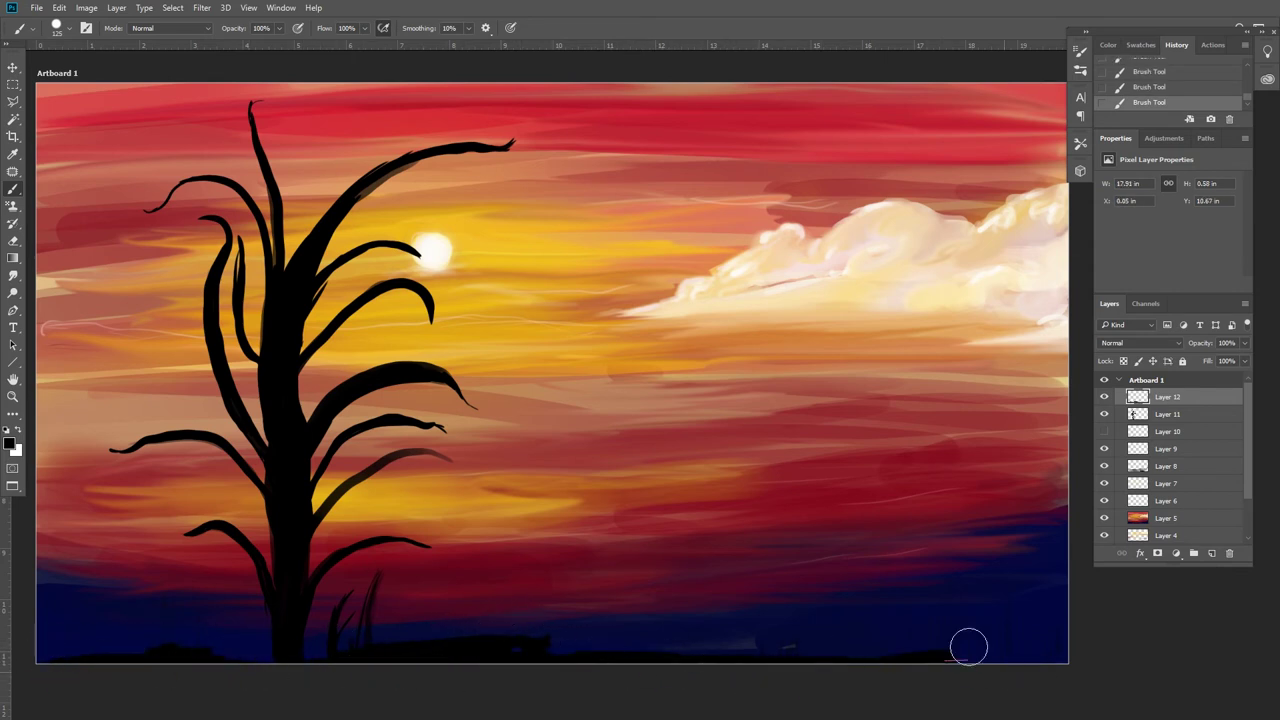
left_click_drag(966, 649, 1068, 650)
left_click_drag(51, 640, 15, 650)
left_click_drag(137, 632, 160, 623)
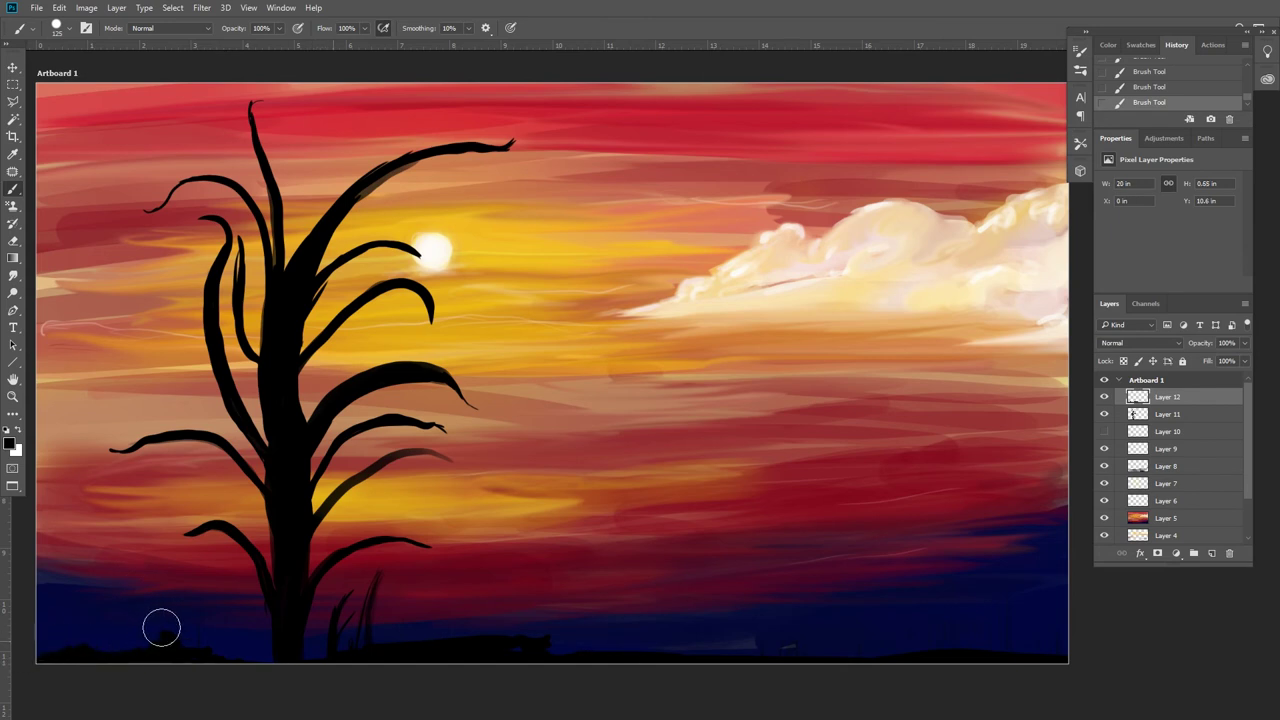
Select the Soft Round Pressure Size brush with a 60 px tip.
left_click(64, 28)
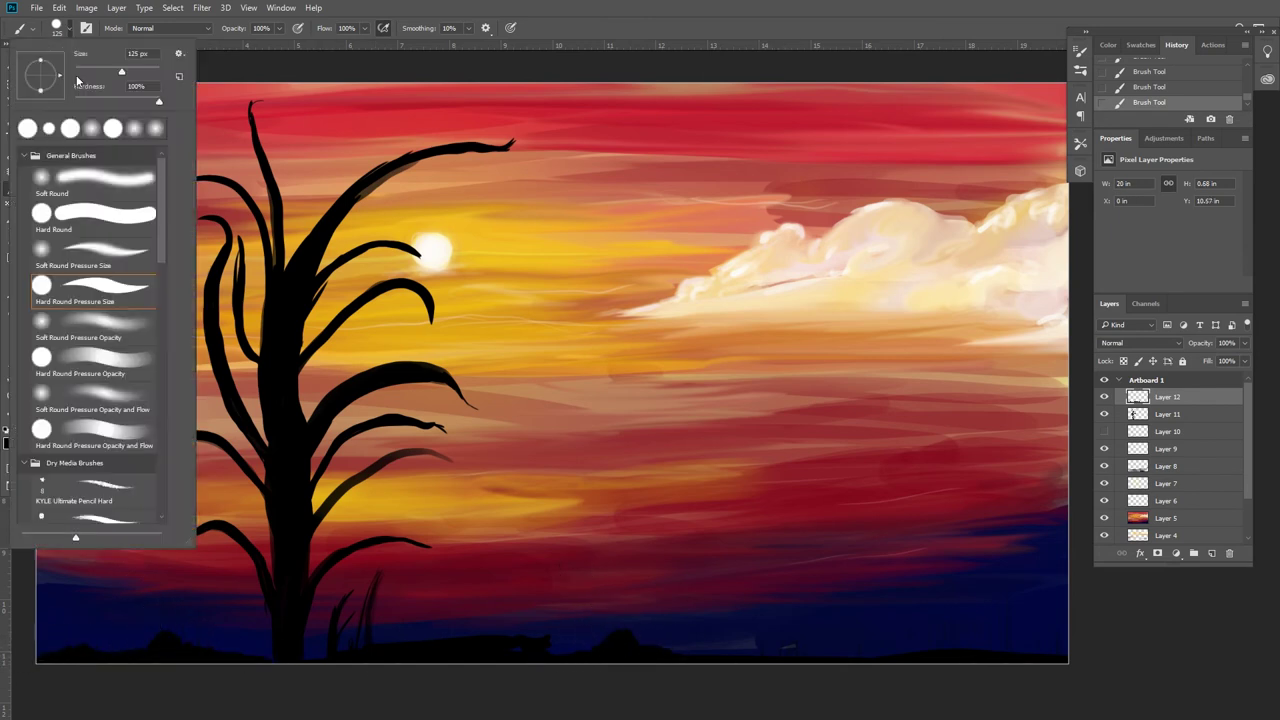
double_click(130, 251)
left_click(86, 28)
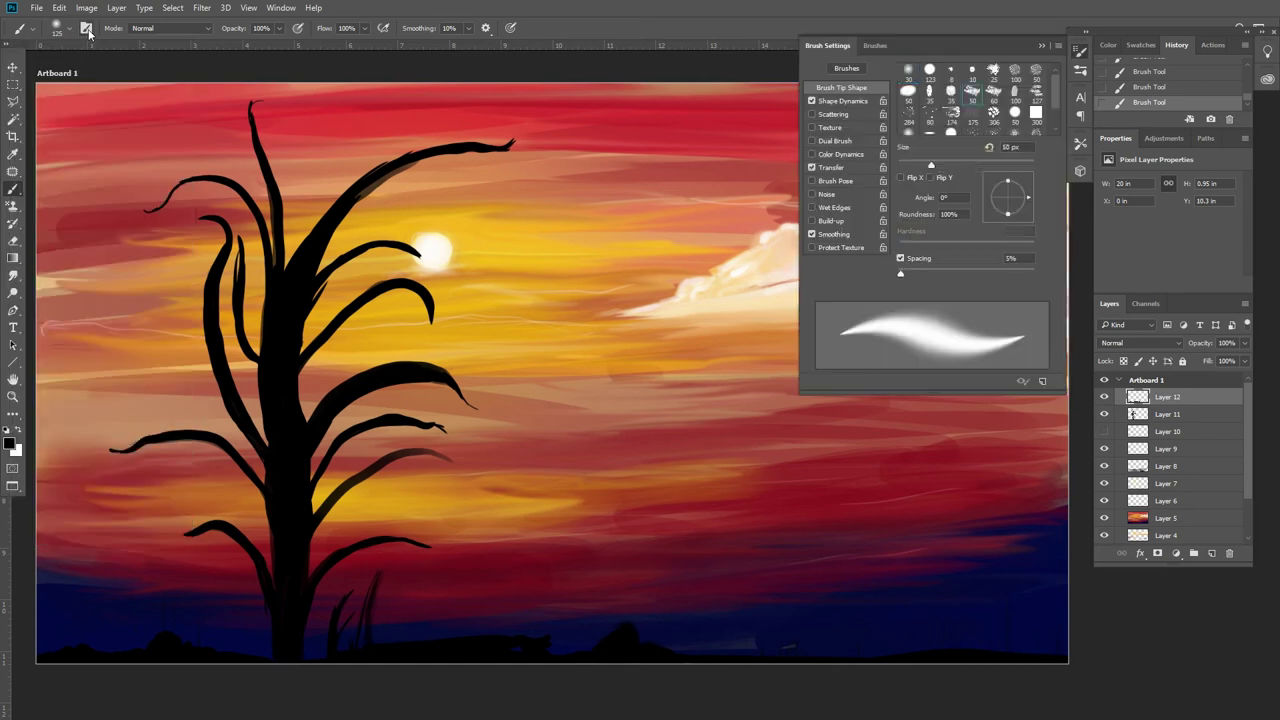
left_click(994, 98)
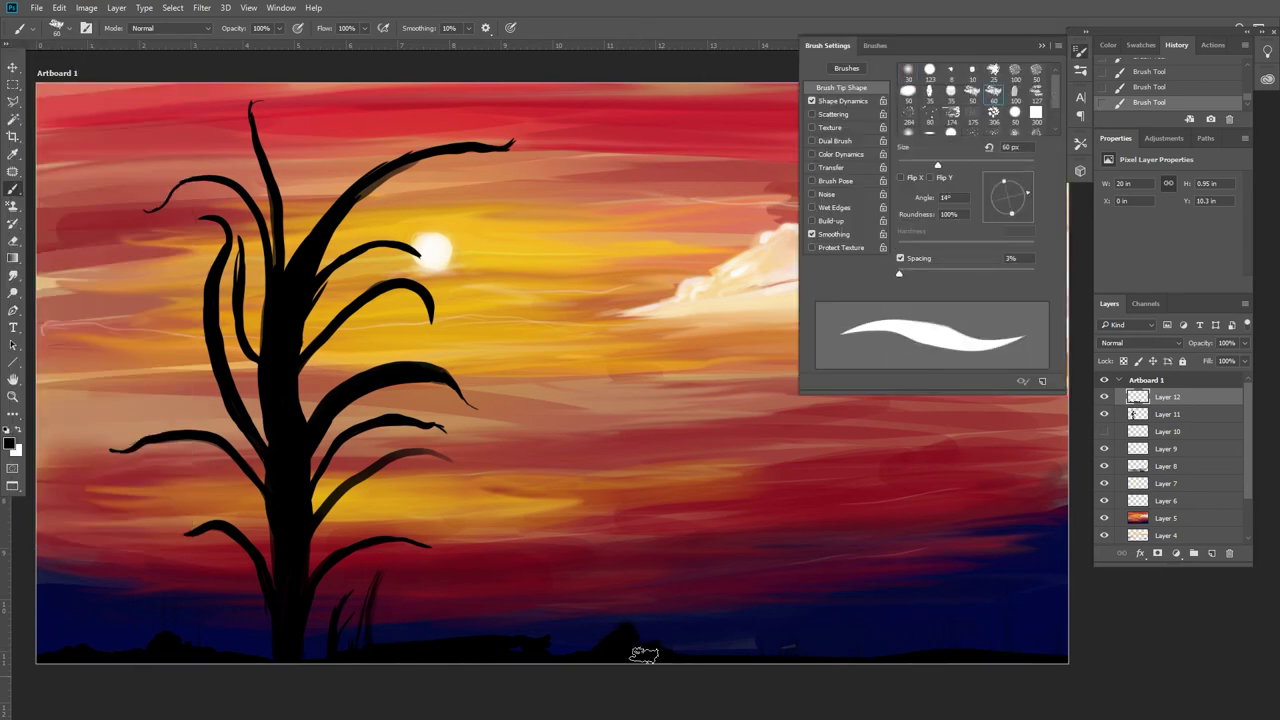
key("F5")
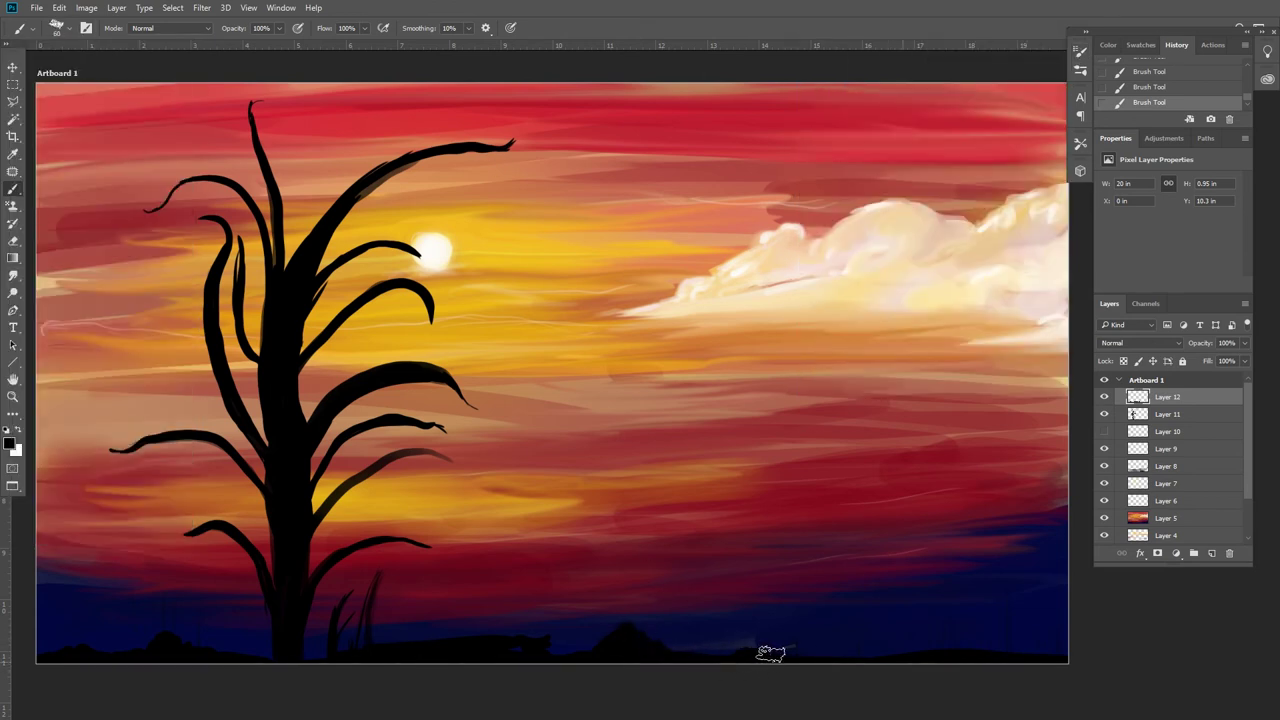
Rotate the brush tip angle and paint black shrub shapes along the lower-left horizon.
scroll(806, 300, "up", 3)
scroll(666, 443, "up", 3)
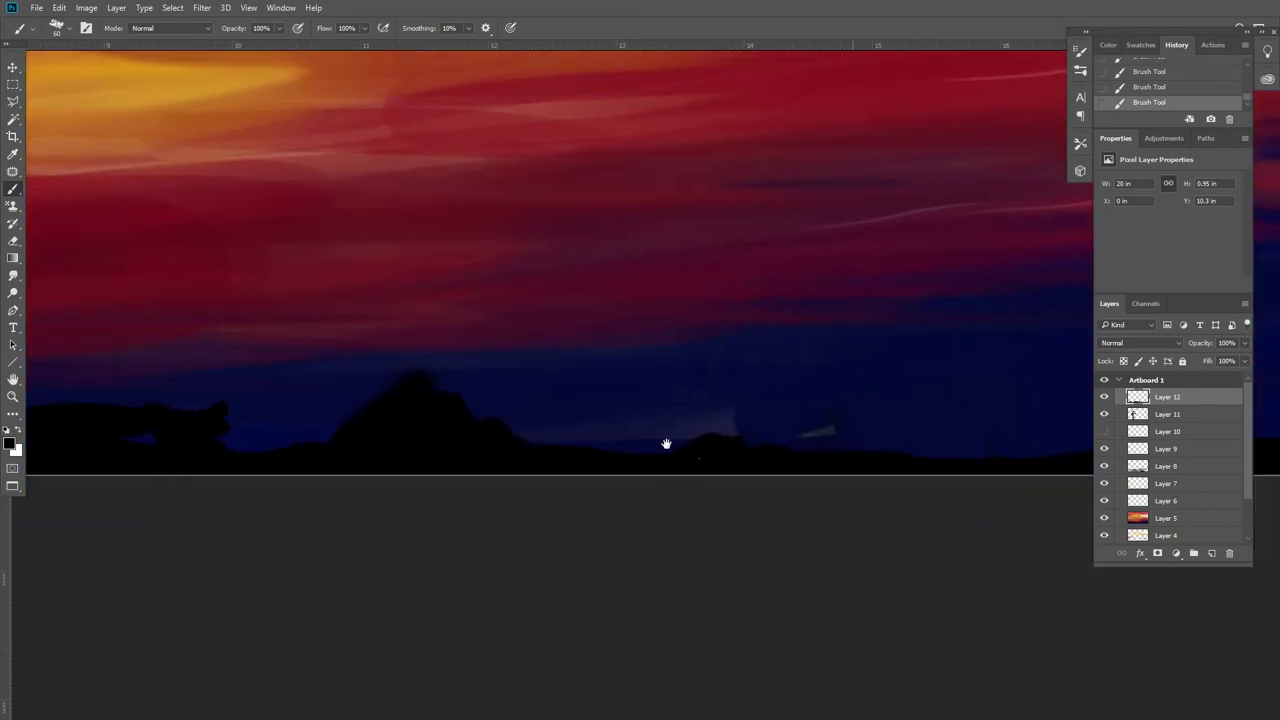
left_click_drag(666, 443, 640, 614)
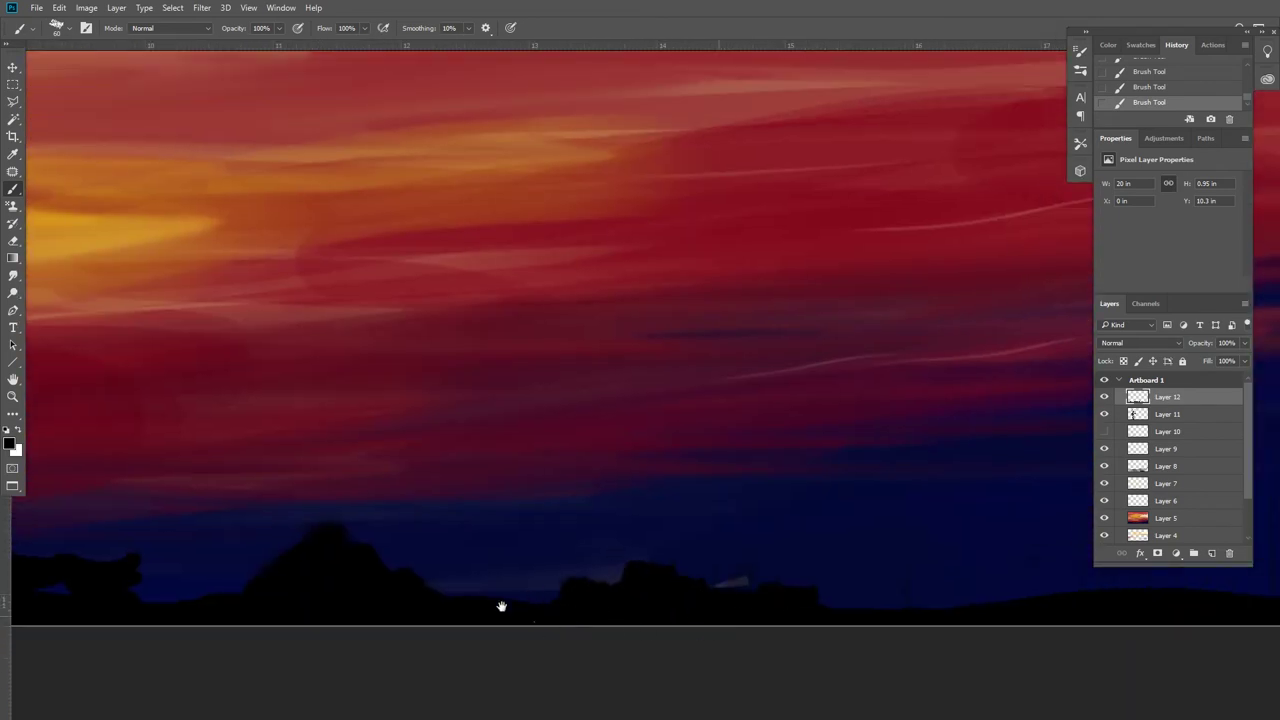
left_click_drag(502, 606, 486, 480)
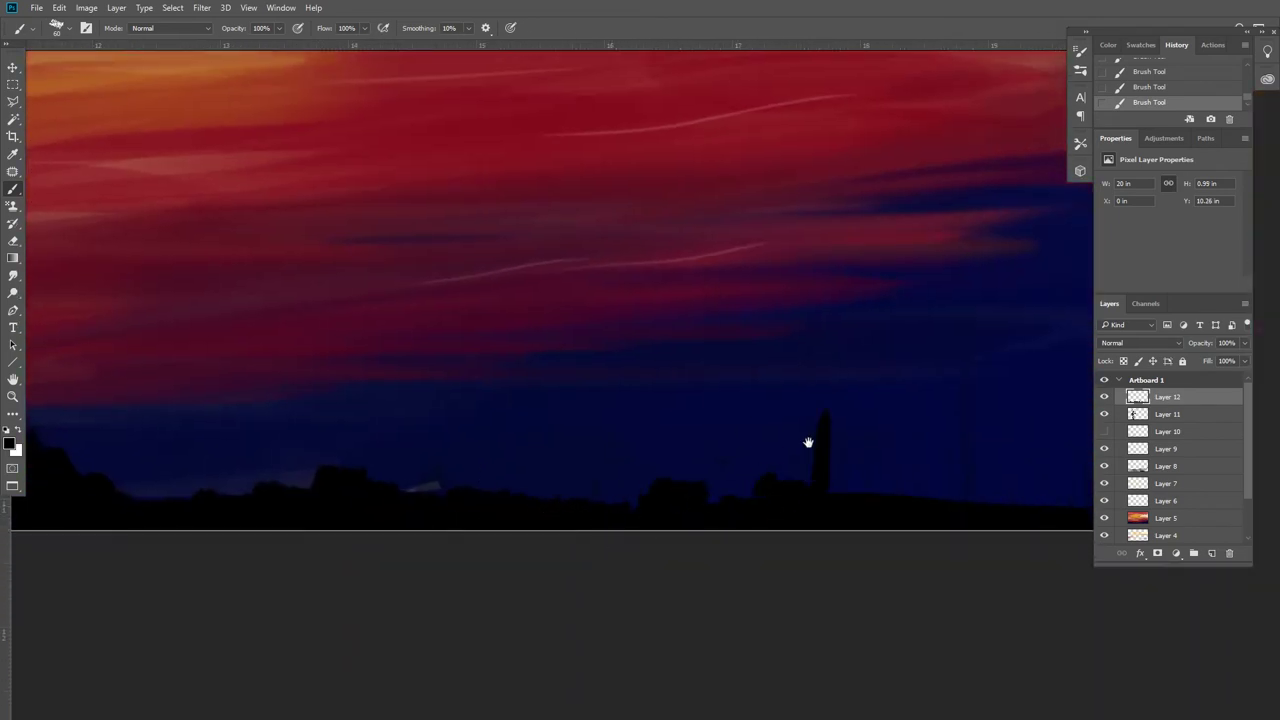
left_click_drag(808, 442, 566, 514)
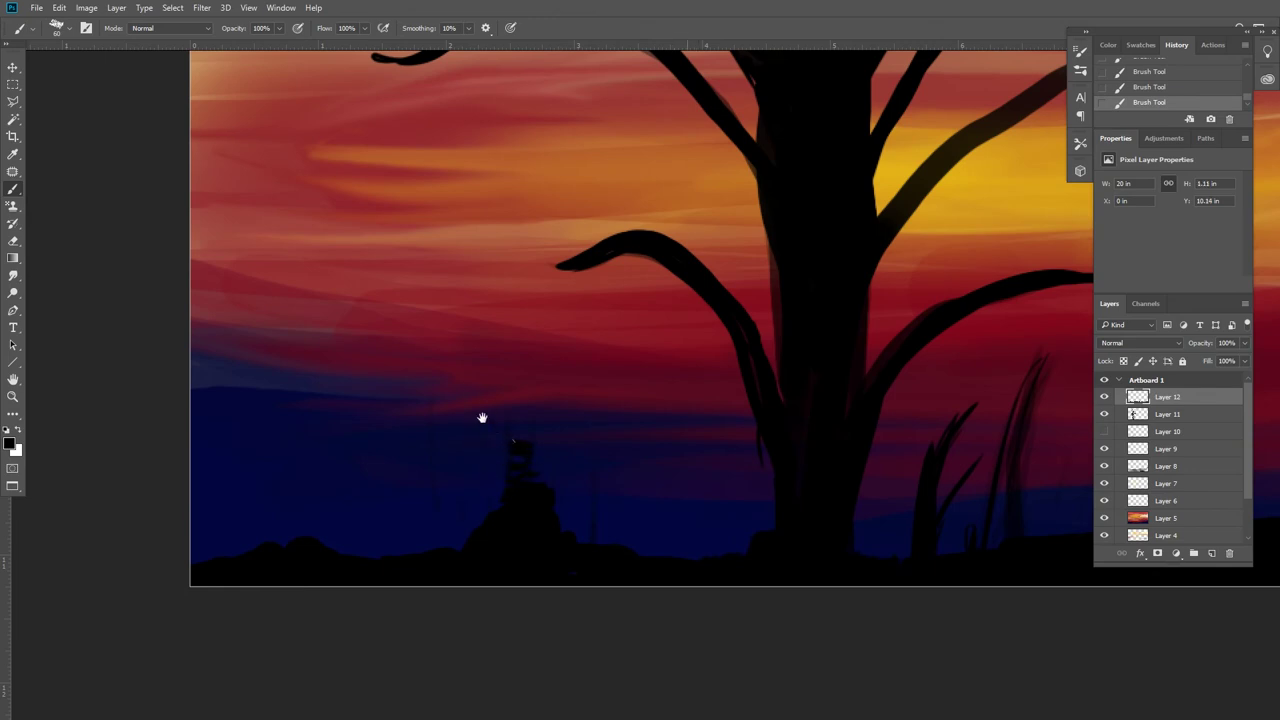
left_click(1080, 70)
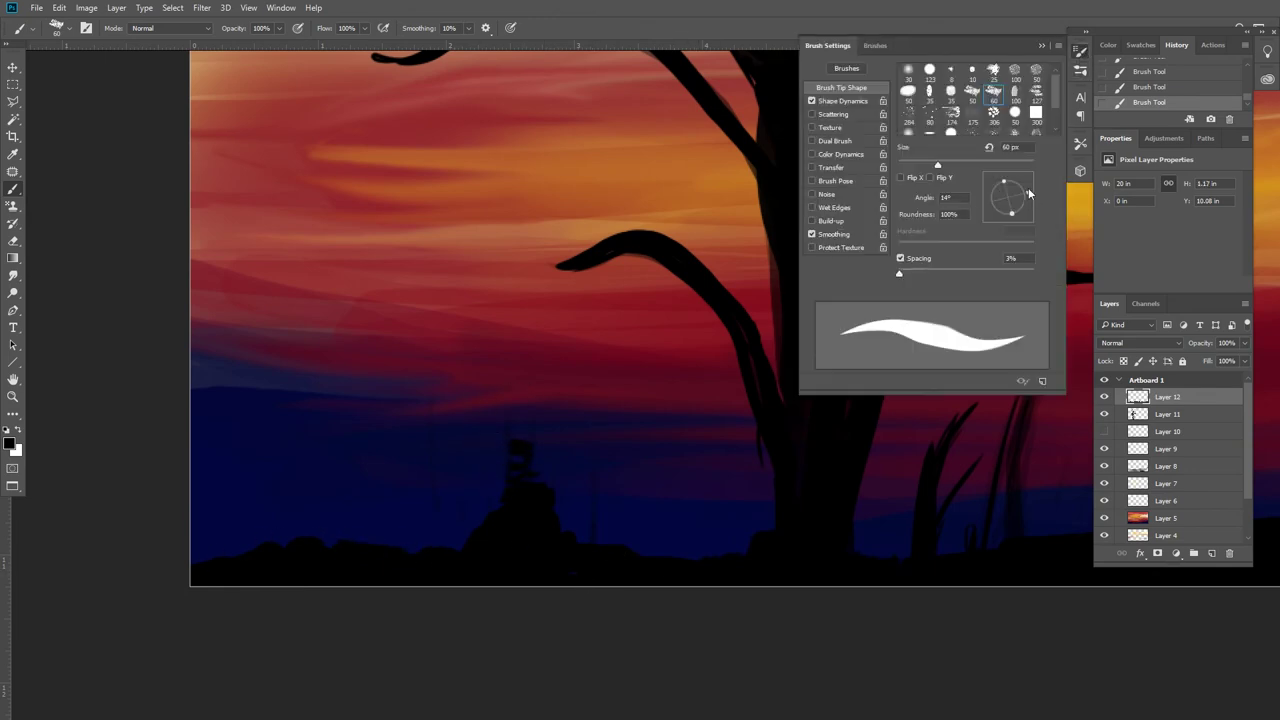
left_click_drag(1024, 194, 990, 204)
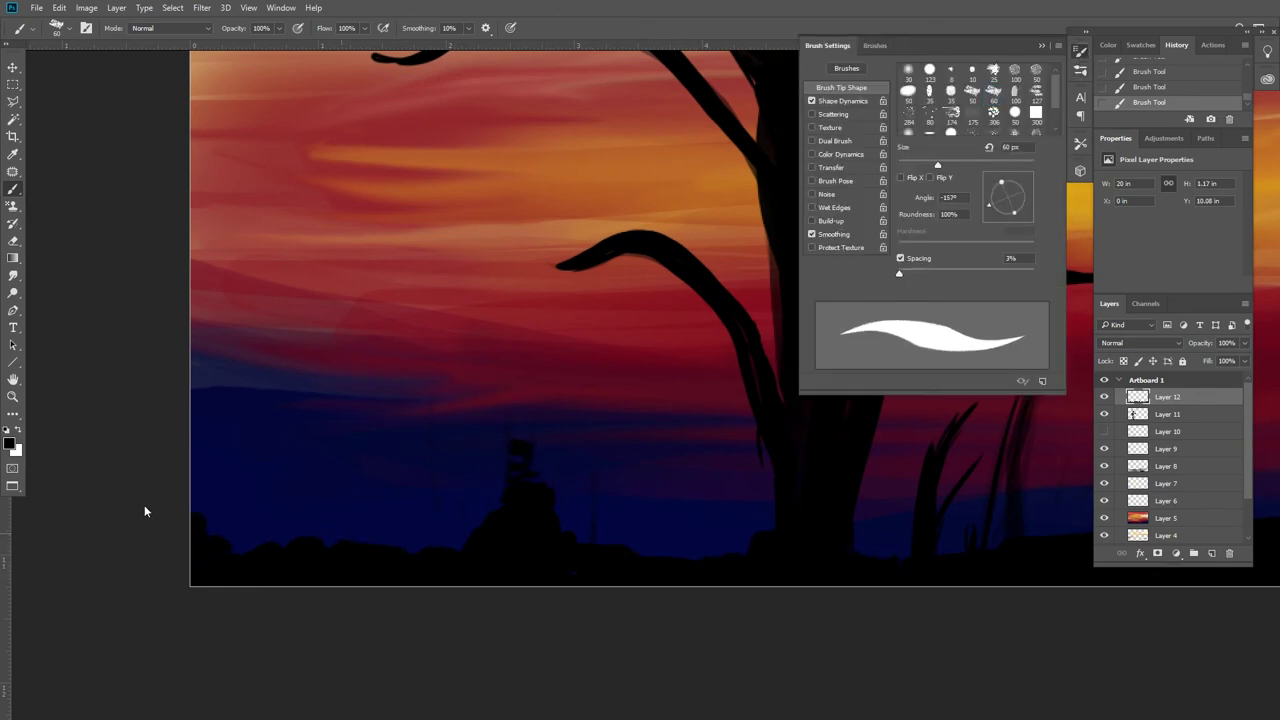
left_click_drag(195, 460, 250, 546)
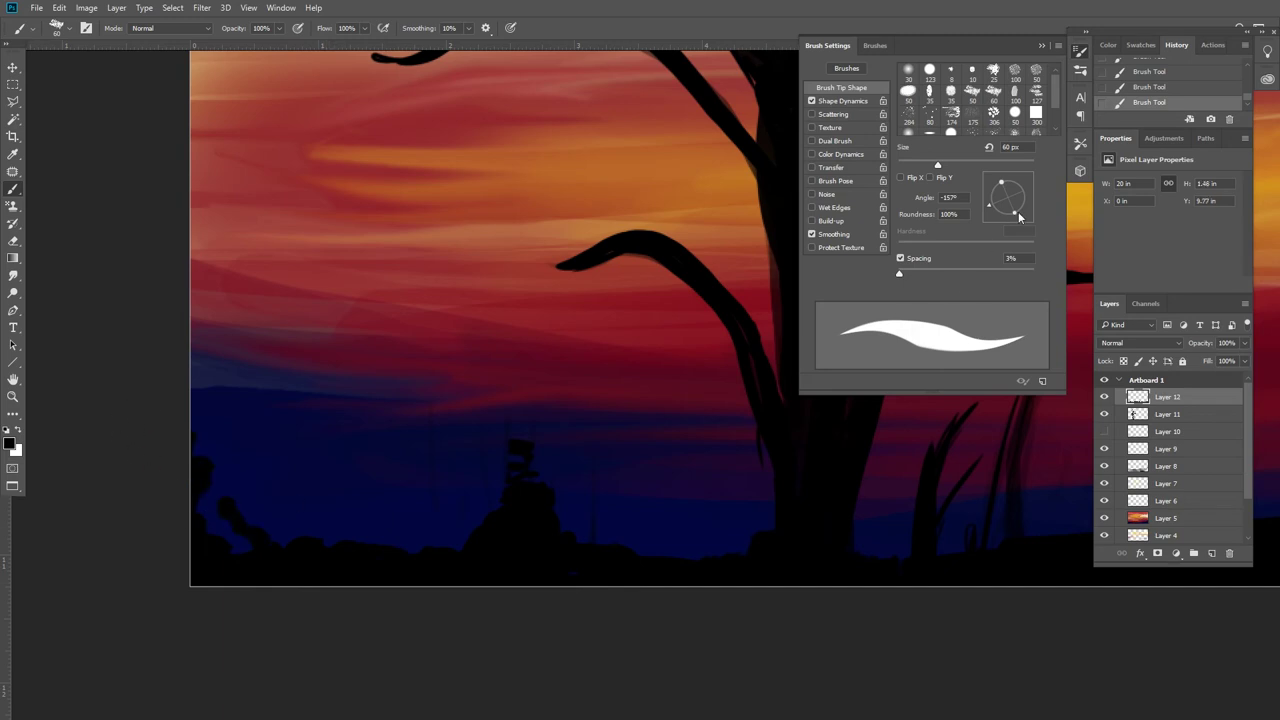
left_click_drag(1020, 218, 1021, 211)
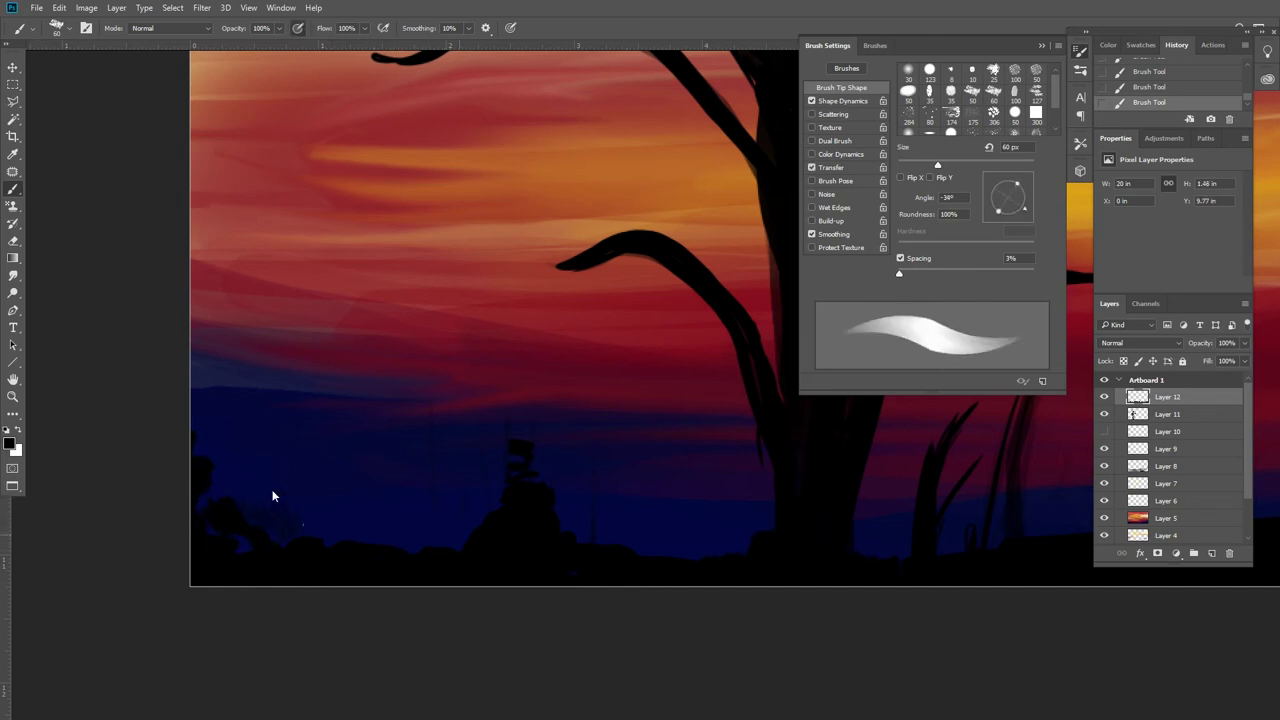
Hide Brush Settings, scroll along the horizon, and fit the whole canvas in the window.
scroll(416, 510, "up", 2)
scroll(416, 510, "right", 3)
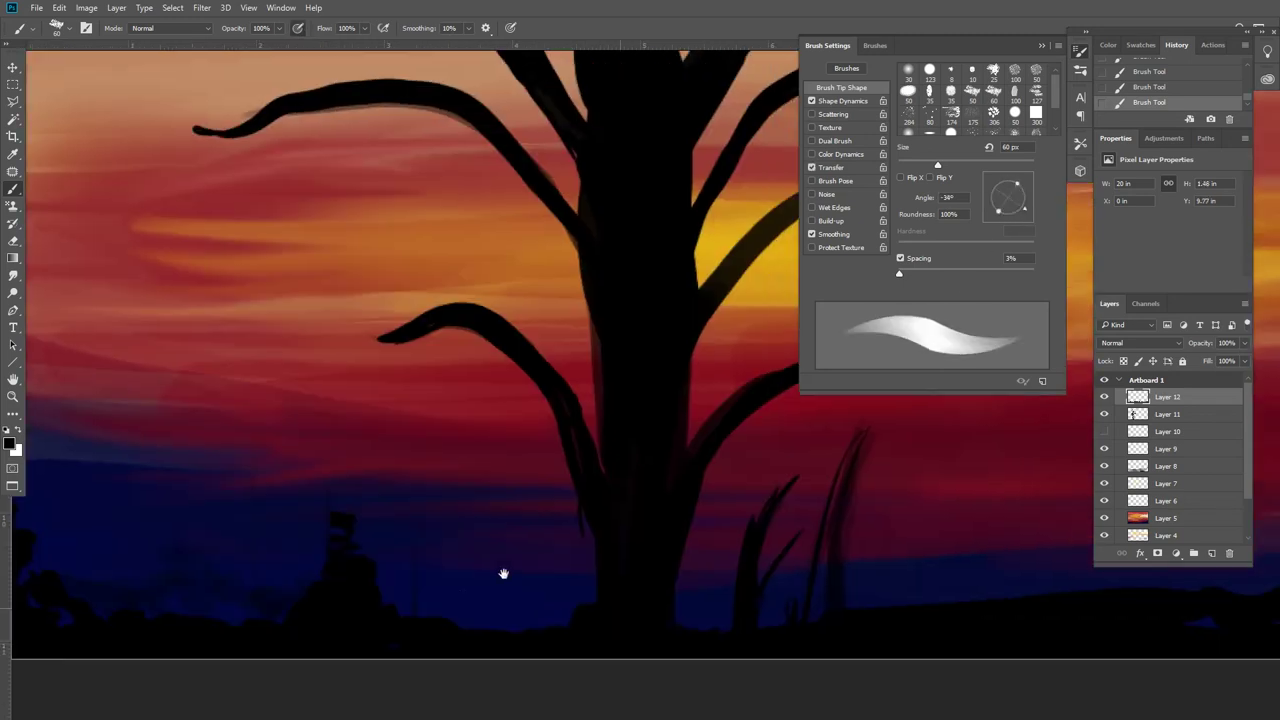
key("F5")
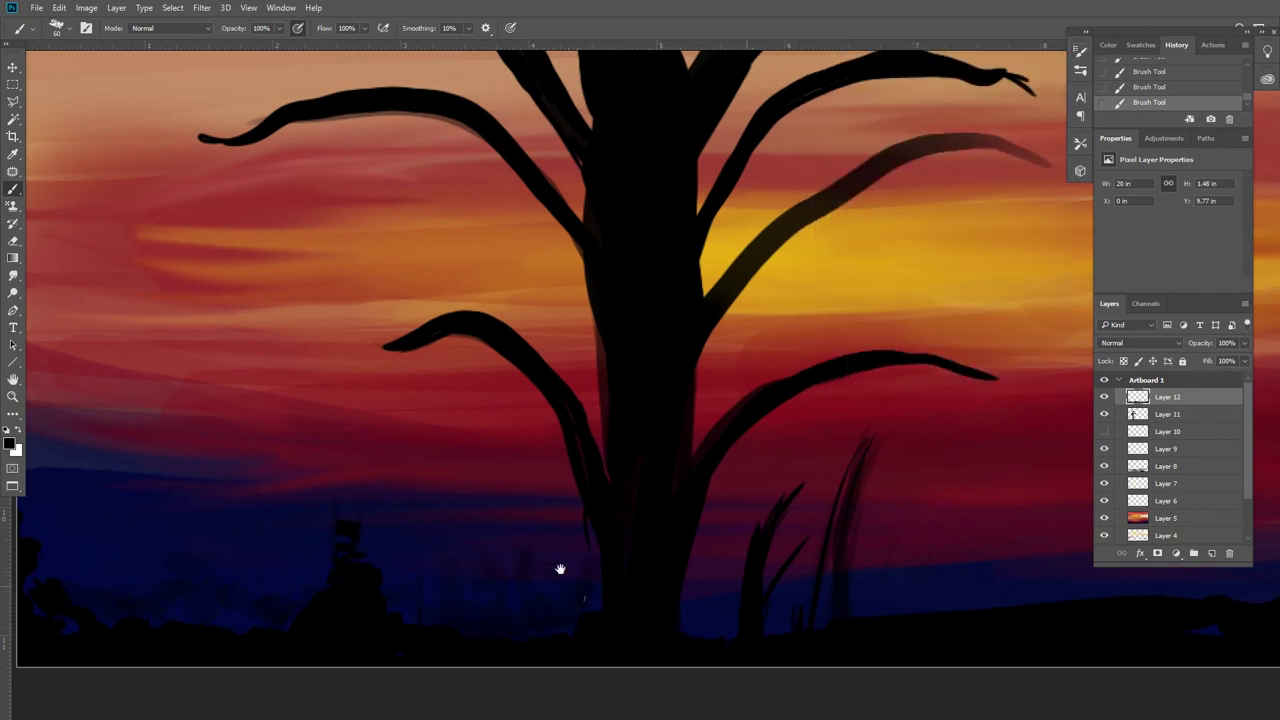
scroll(560, 569, "right", 5)
scroll(414, 594, "right", 5)
scroll(414, 594, "down", 1)
scroll(786, 529, "right", 1)
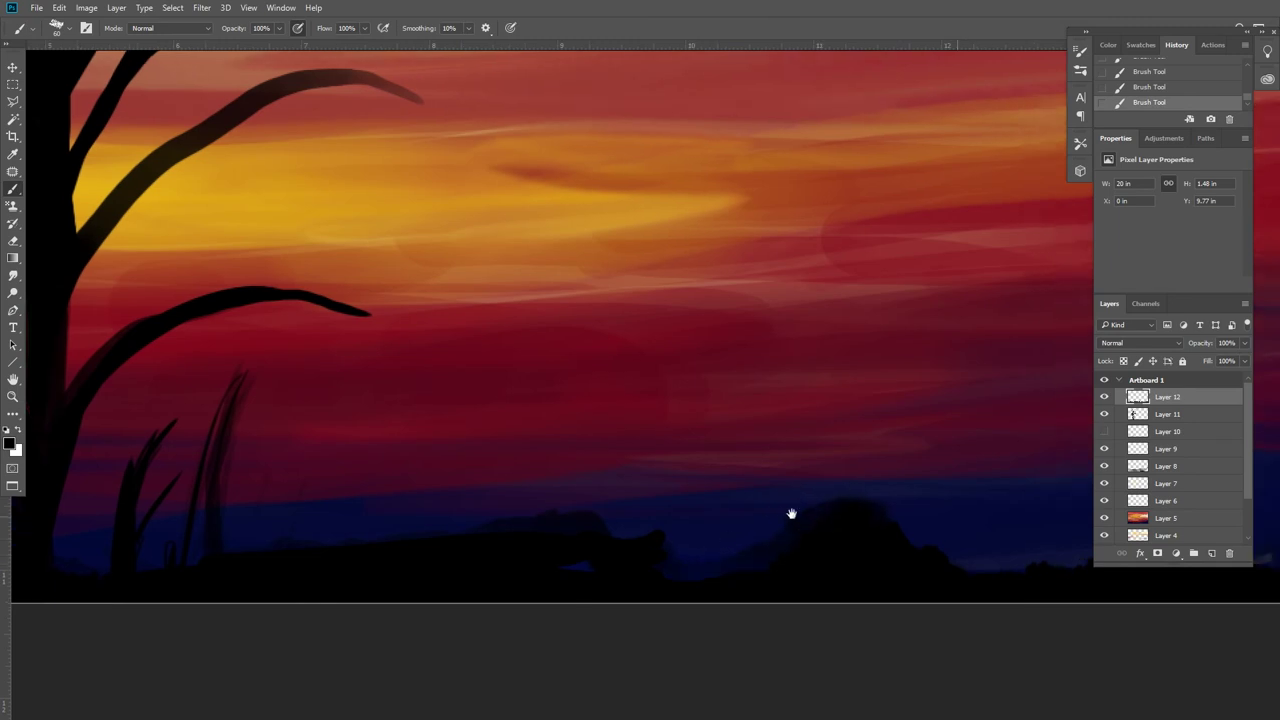
scroll(791, 514, "right", 5)
scroll(871, 506, "right", 5)
scroll(726, 514, "right", 5)
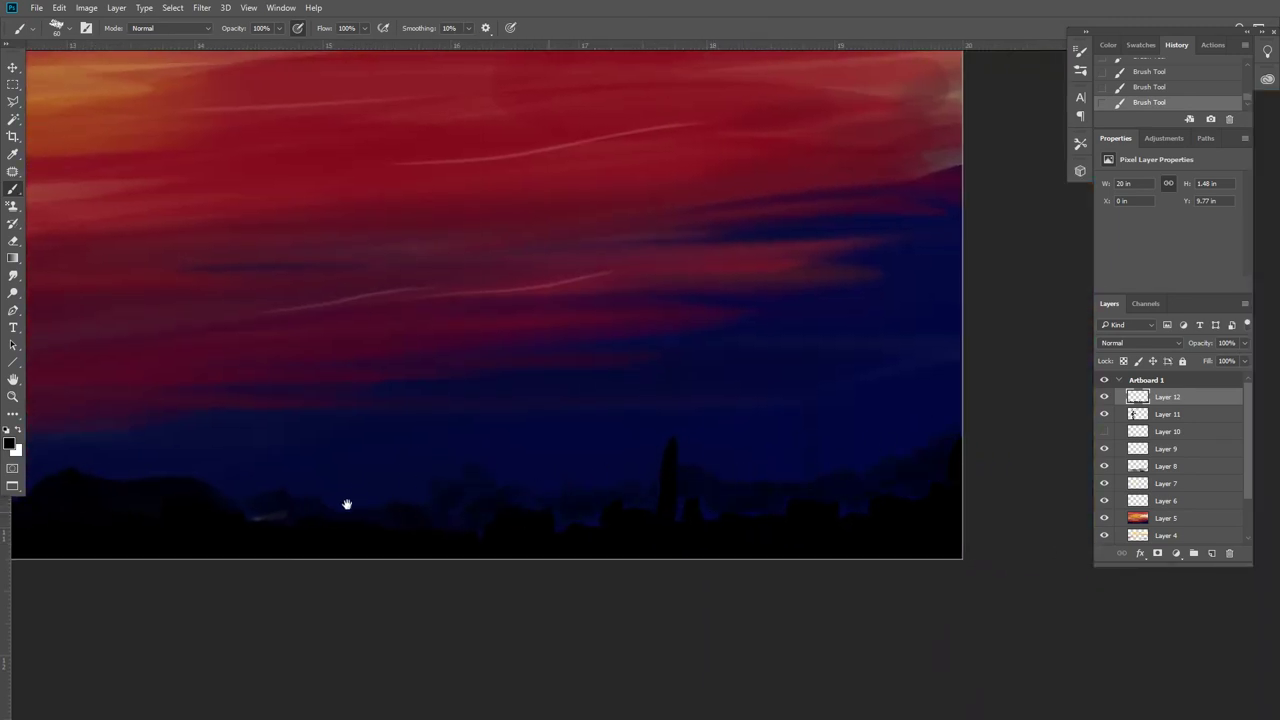
key("ctrl+0")
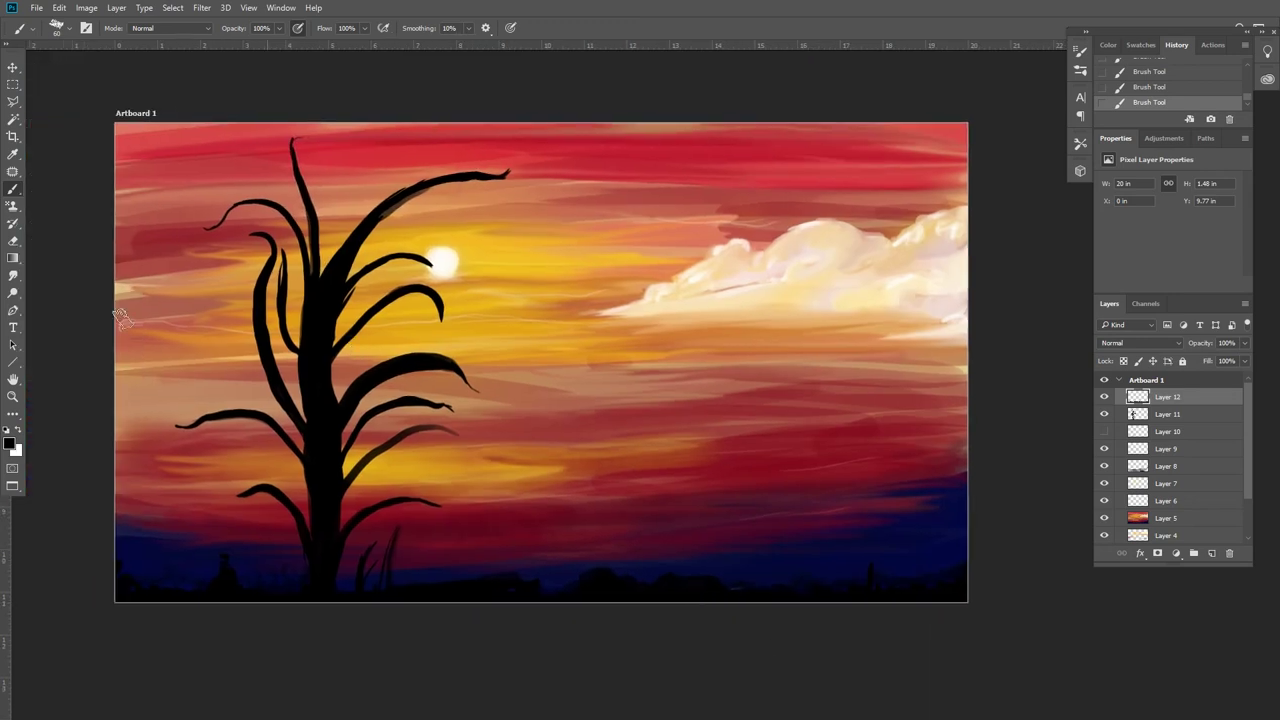
Sample orange from the sky as the foreground colour and switch to the Smudge tool.
left_click(11, 442)
left_click(542, 330)
key("Return")
scroll(640, 150, "up", 2)
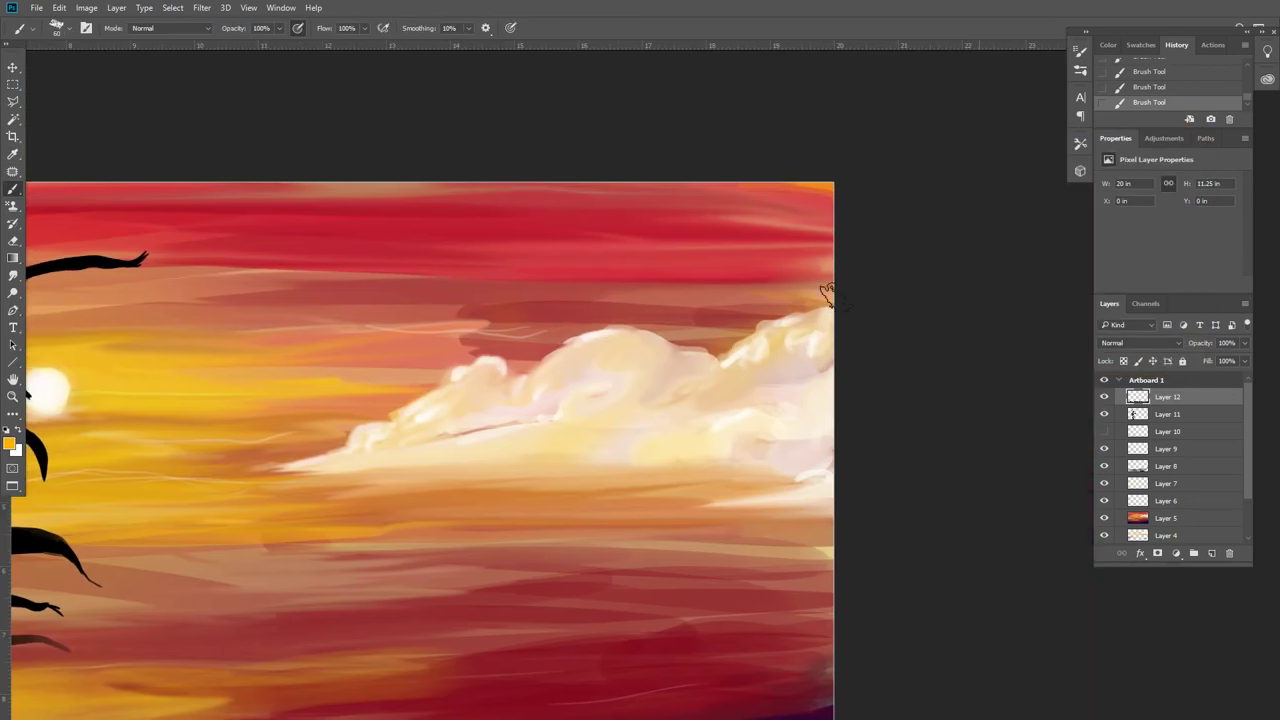
key("r")
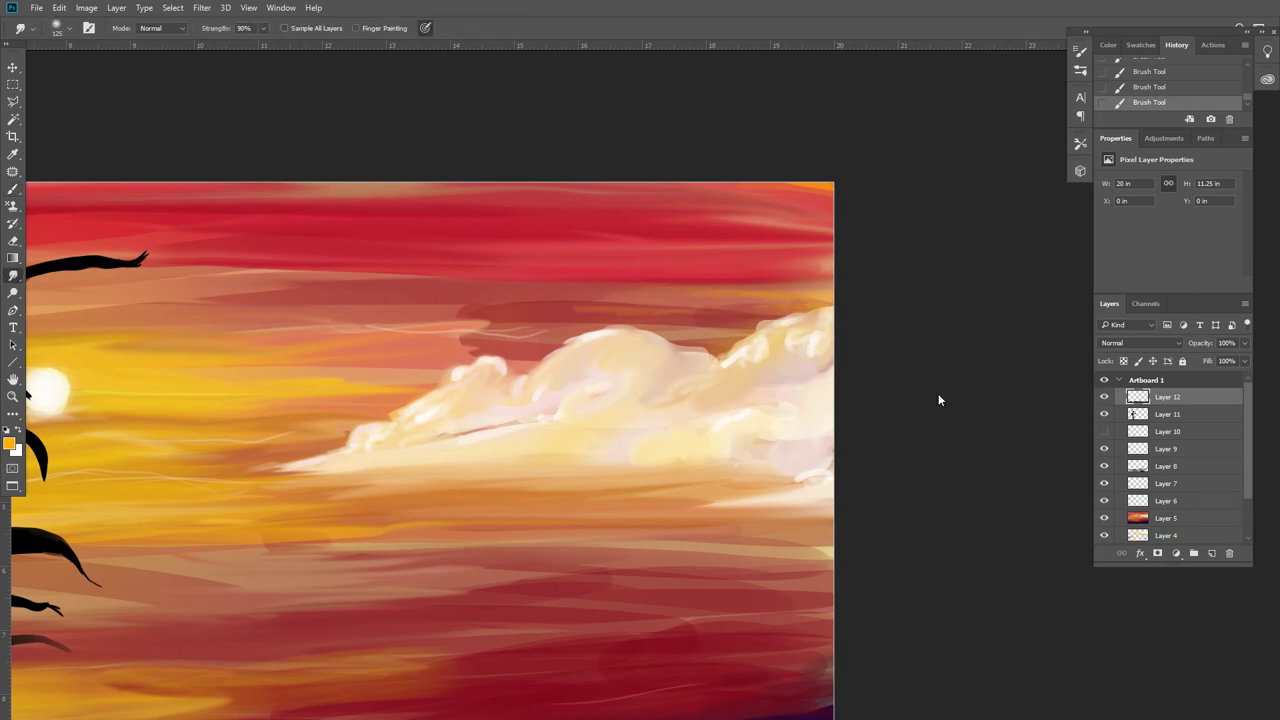
Stamp visible into Layer 13, smudge-blend the sky strokes, and add empty Layer 14 on top.
key("ctrl+shift+alt+e")
left_click_drag(712, 292, 524, 304)
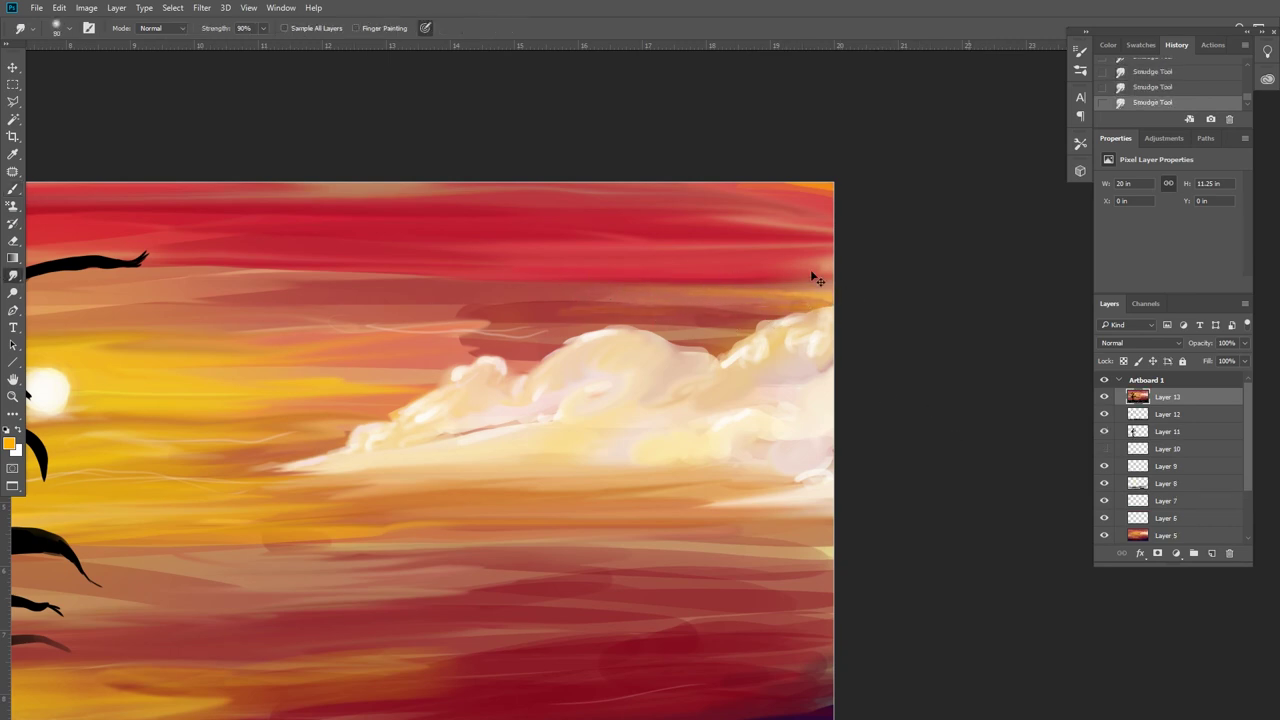
left_click_drag(467, 336, 613, 246)
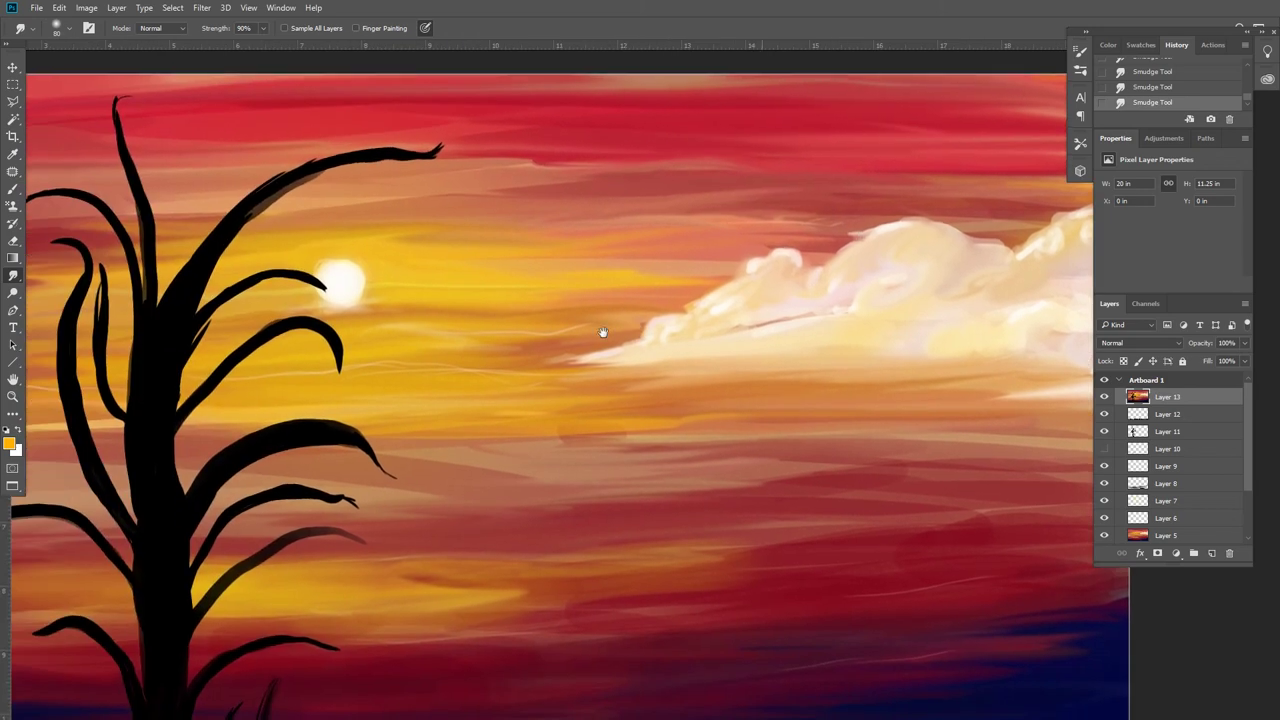
left_click_drag(452, 352, 602, 334)
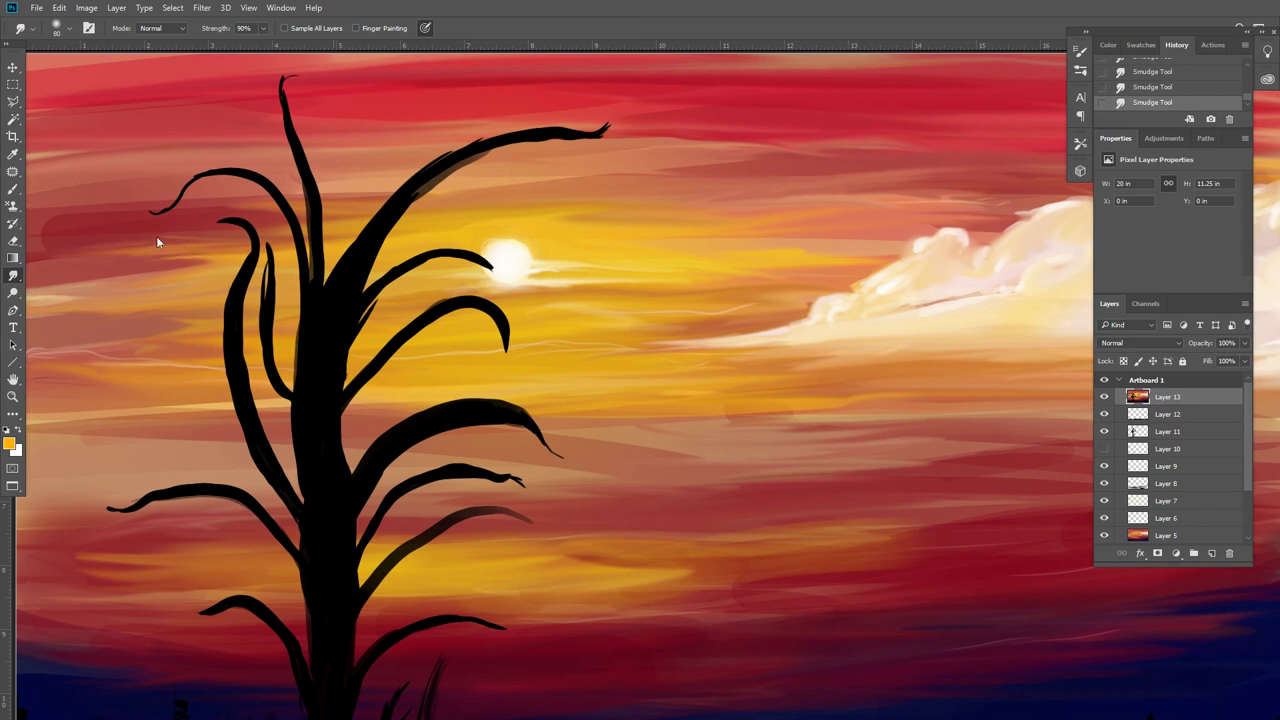
key("ctrl+0")
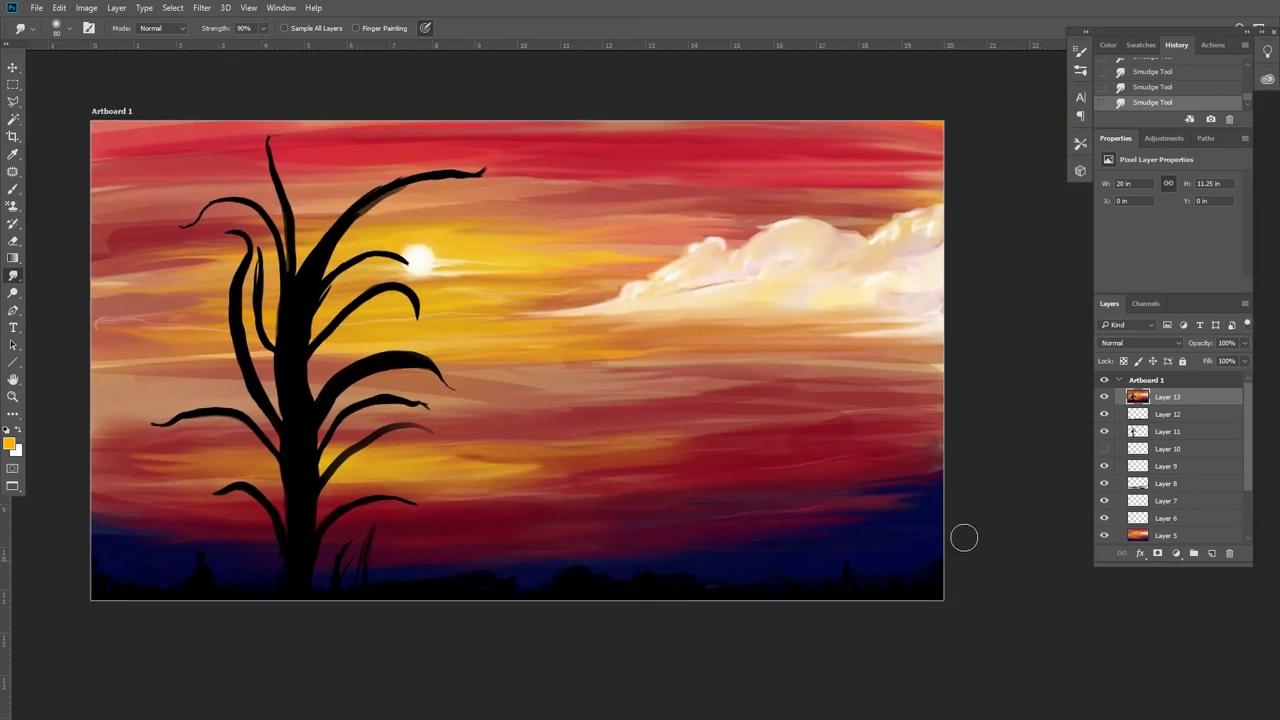
key("ctrl+shift+alt+n")
Reset to black and white, enlarge the brush to 150 px, and paint light strokes in the lower sky.
key("b")
key("d")
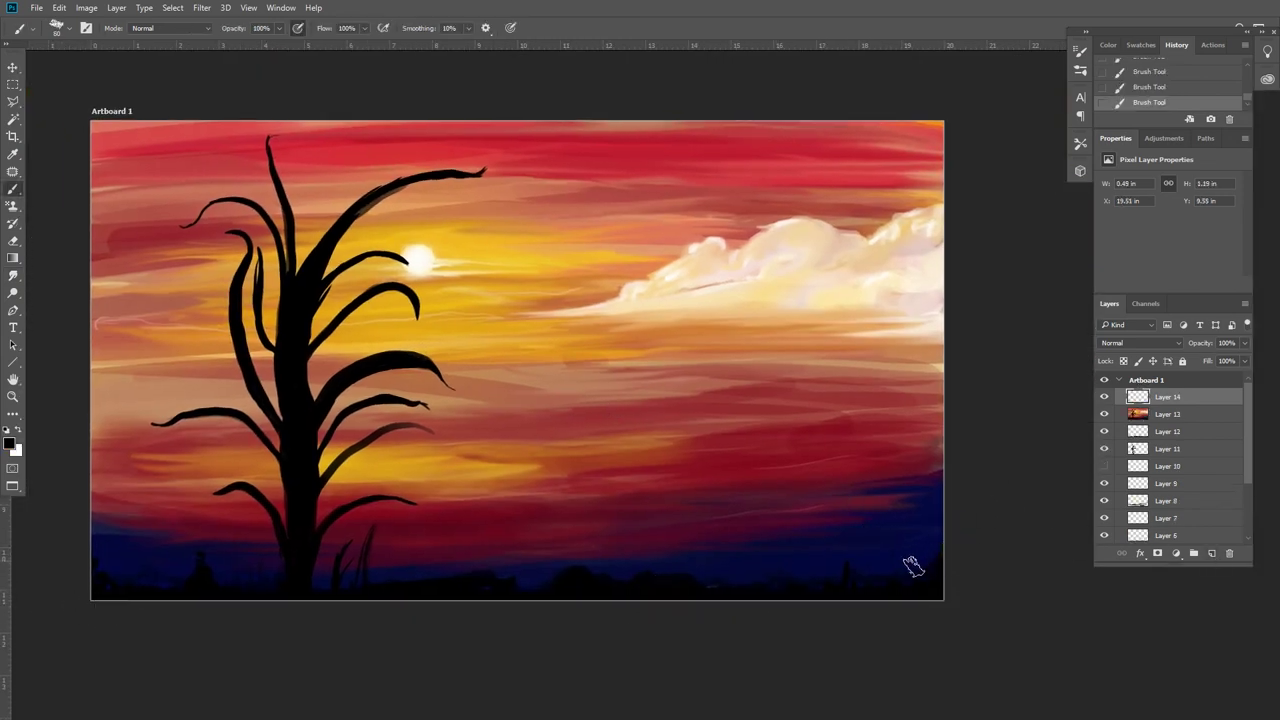
key("bracketright")
key("bracketright")
key("bracketright")
left_click_drag(640, 532, 727, 510)
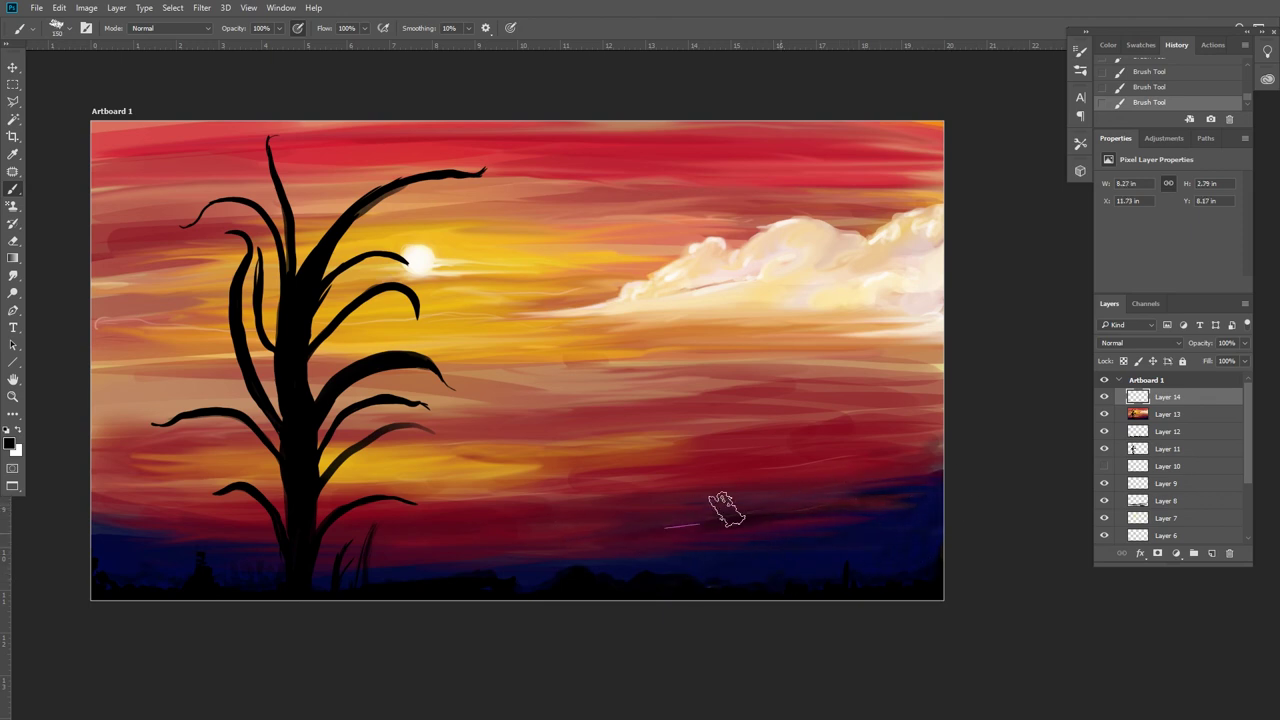
left_click_drag(634, 537, 677, 506)
mouse_move(523, 531)
left_mouse_down()
mouse_move(746, 485)
mouse_move(200, 555)
left_mouse_up()
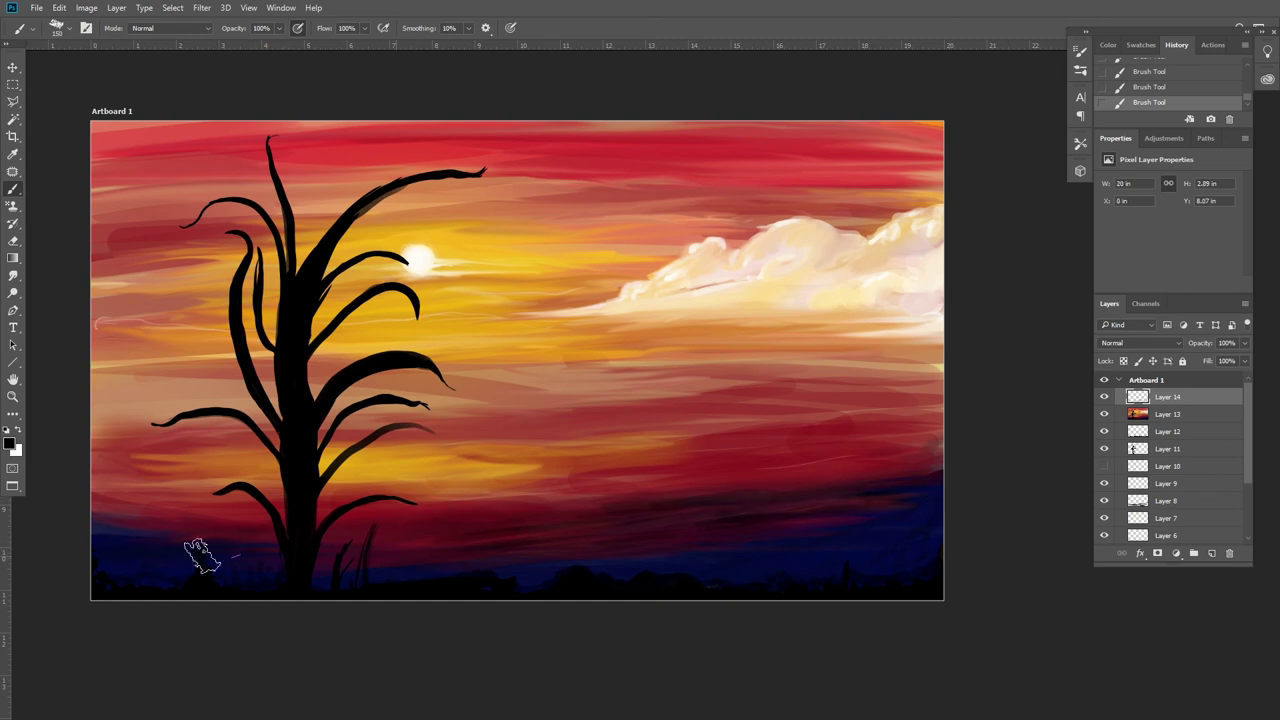
Choose a dark maroon colour and paint dark red streaks across the lower sky.
left_click(816, 509, "alt")
left_click(10, 443)
left_click(1036, 318)
left_click(1080, 163)
left_click_drag(667, 455, 794, 404)
left_click(1080, 52)
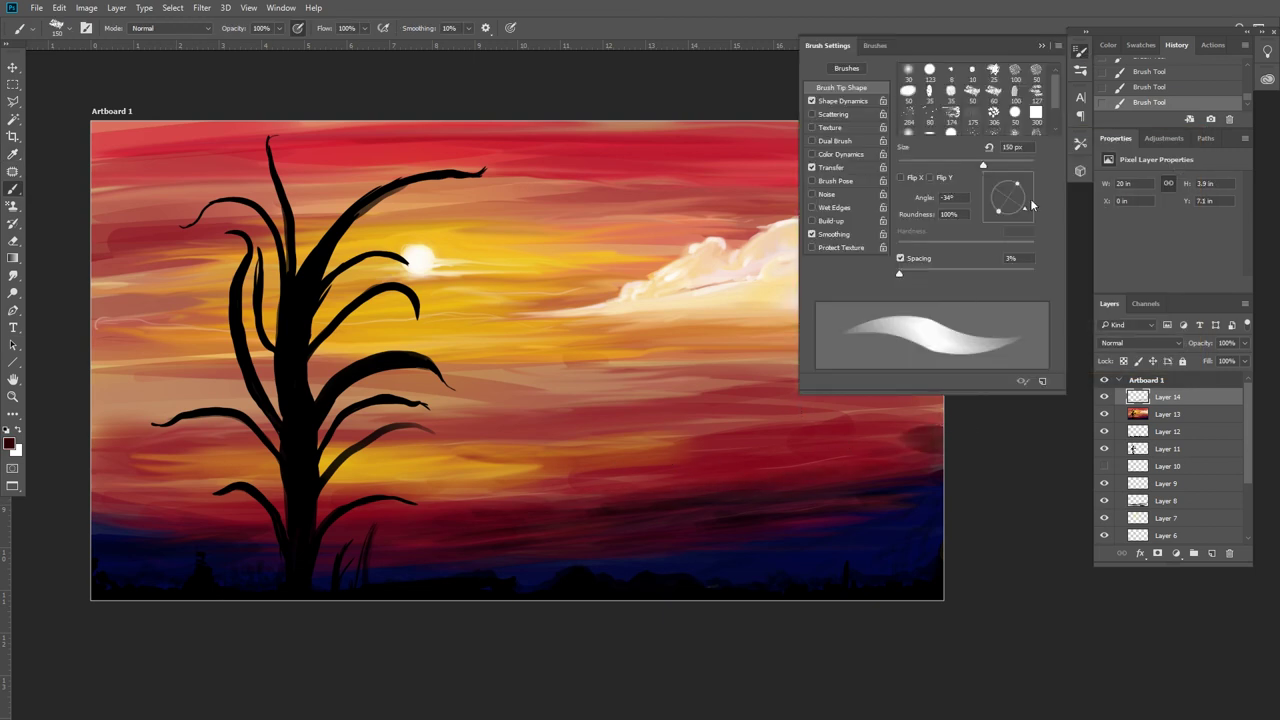
left_click(960, 445)
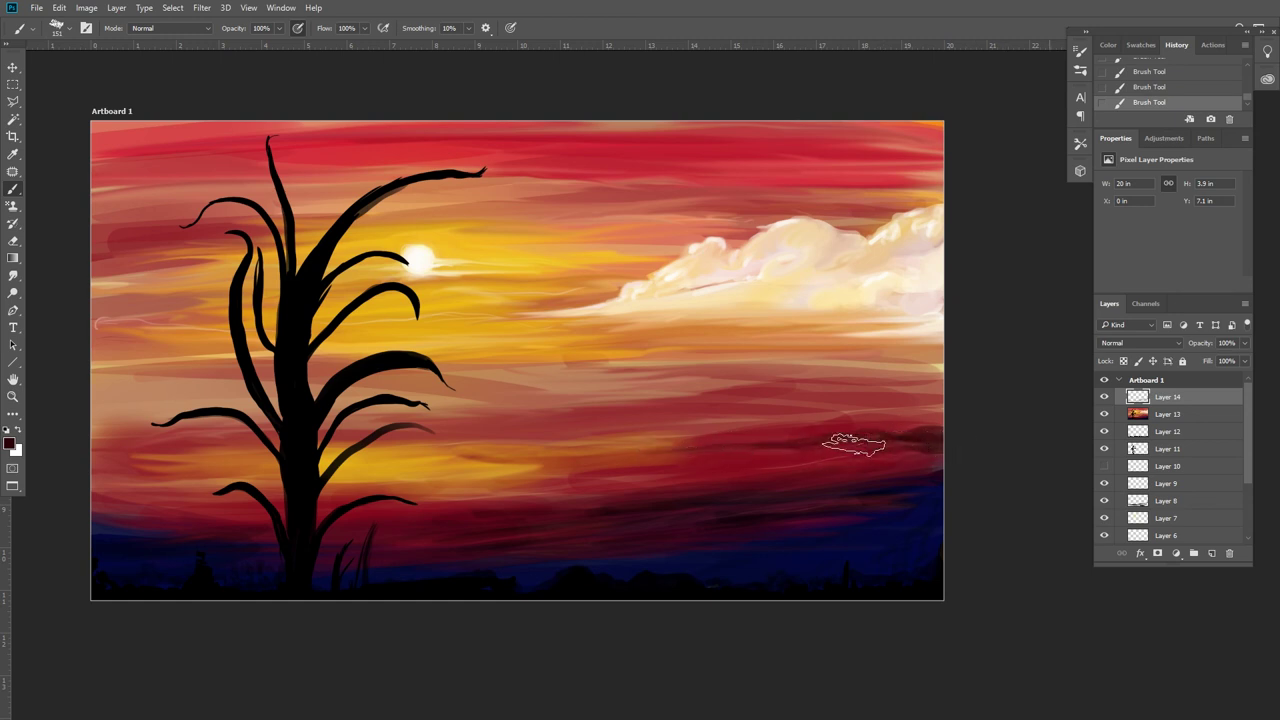
left_click_drag(667, 452, 940, 440)
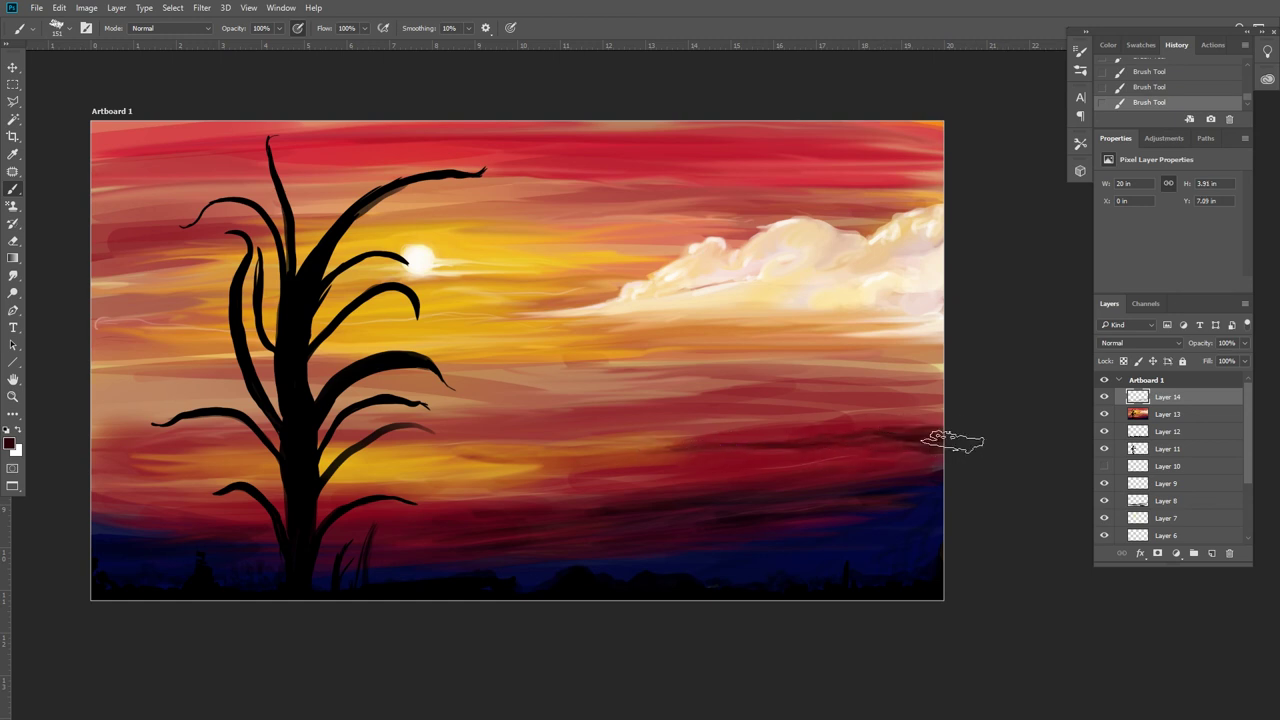
Paint white and pink-white cloud strokes along the left sky edge beside the tree.
left_click(645, 447, "alt")
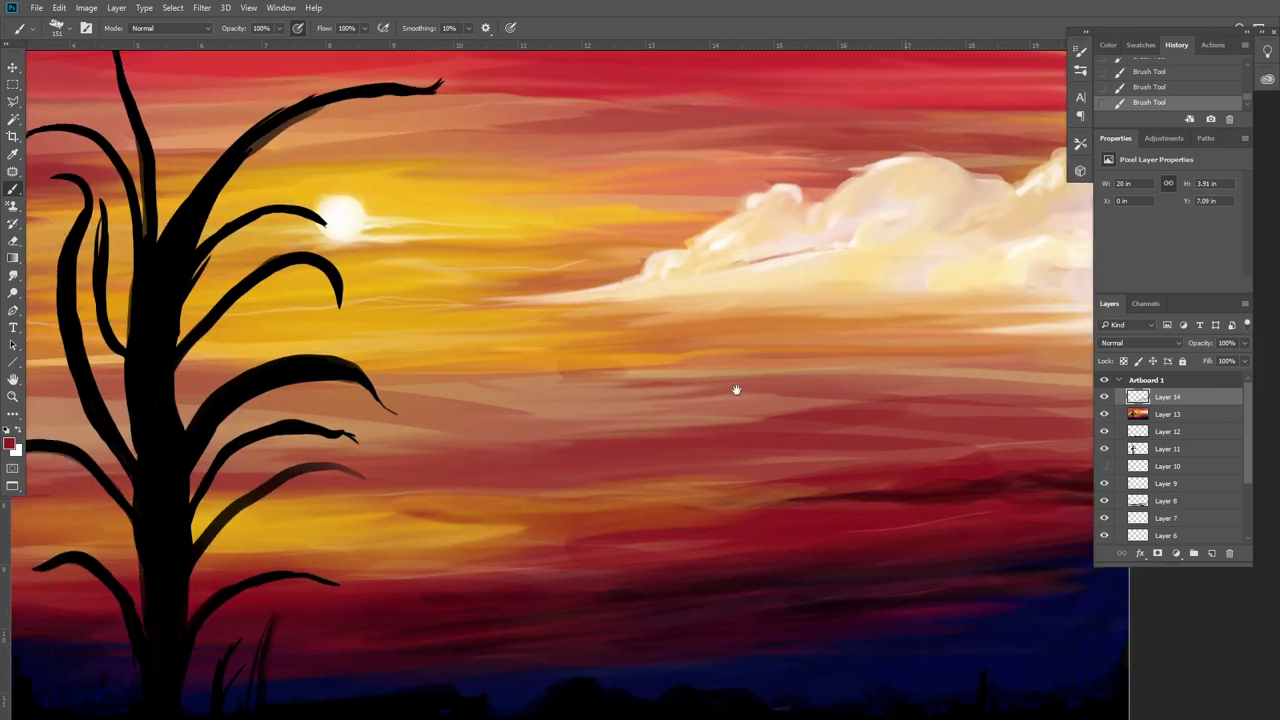
mouse_move(704, 380)
left_mouse_down()
mouse_move(783, 388)
mouse_move(769, 382)
left_mouse_up()
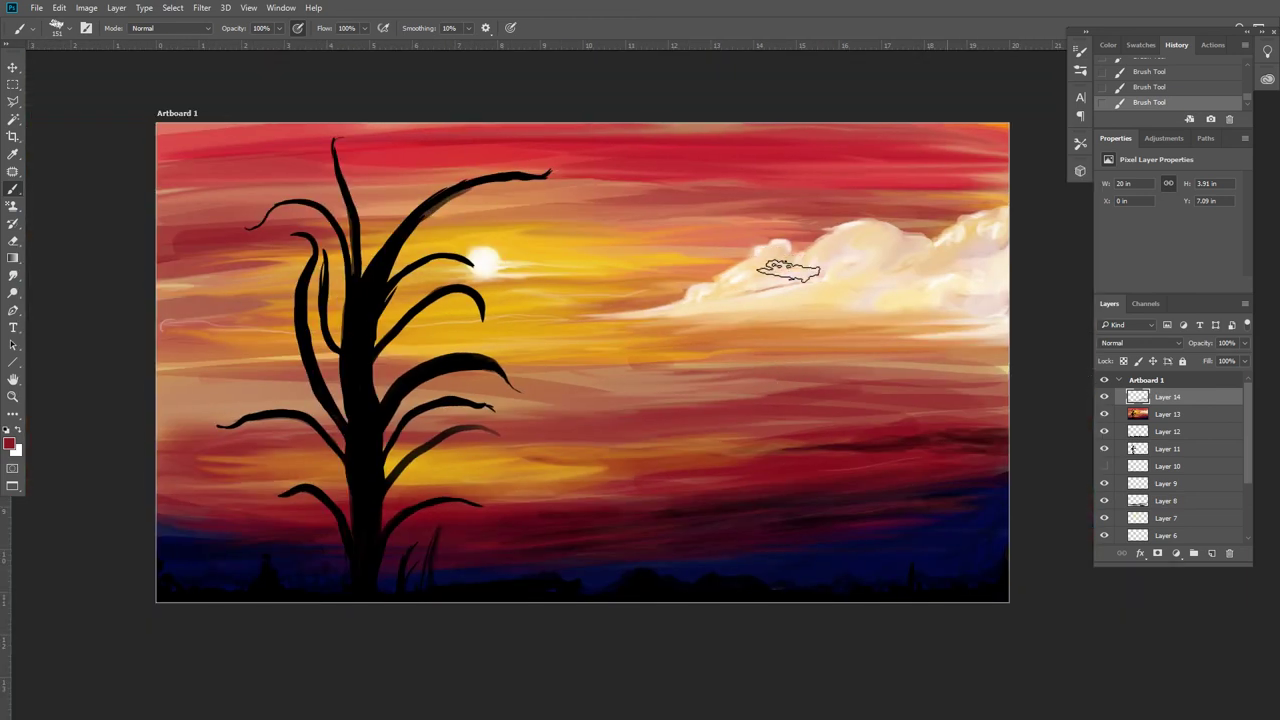
left_click(777, 266, "alt")
left_click_drag(737, 271, 737, 303)
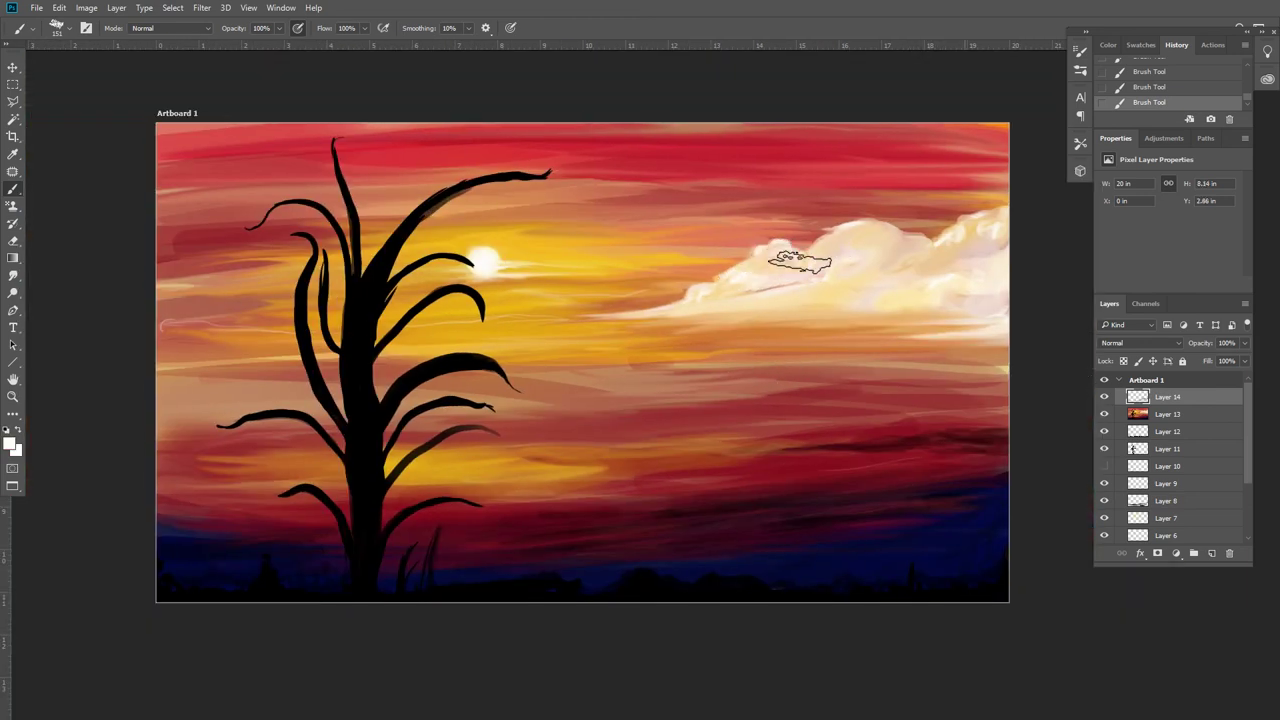
left_click_drag(200, 326, 165, 328)
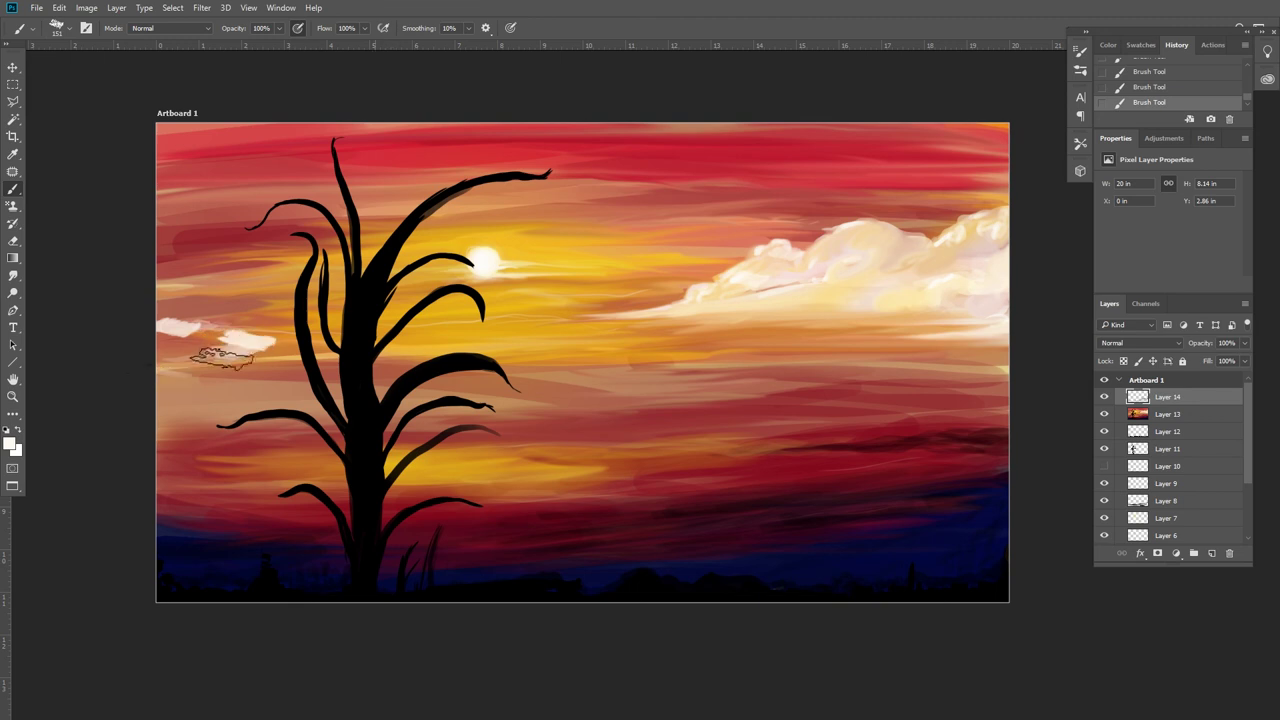
left_click_drag(240, 356, 170, 367)
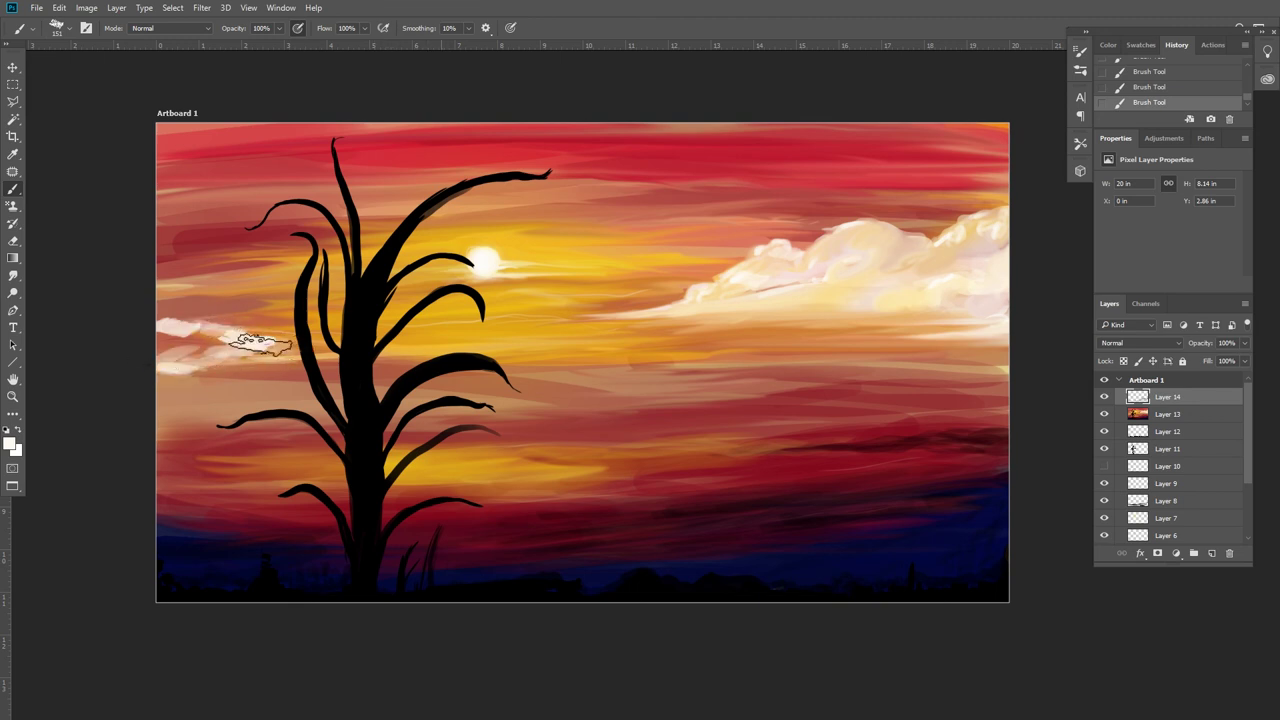
mouse_move(246, 338)
left_mouse_down()
mouse_move(178, 325)
mouse_move(285, 362)
left_mouse_up()
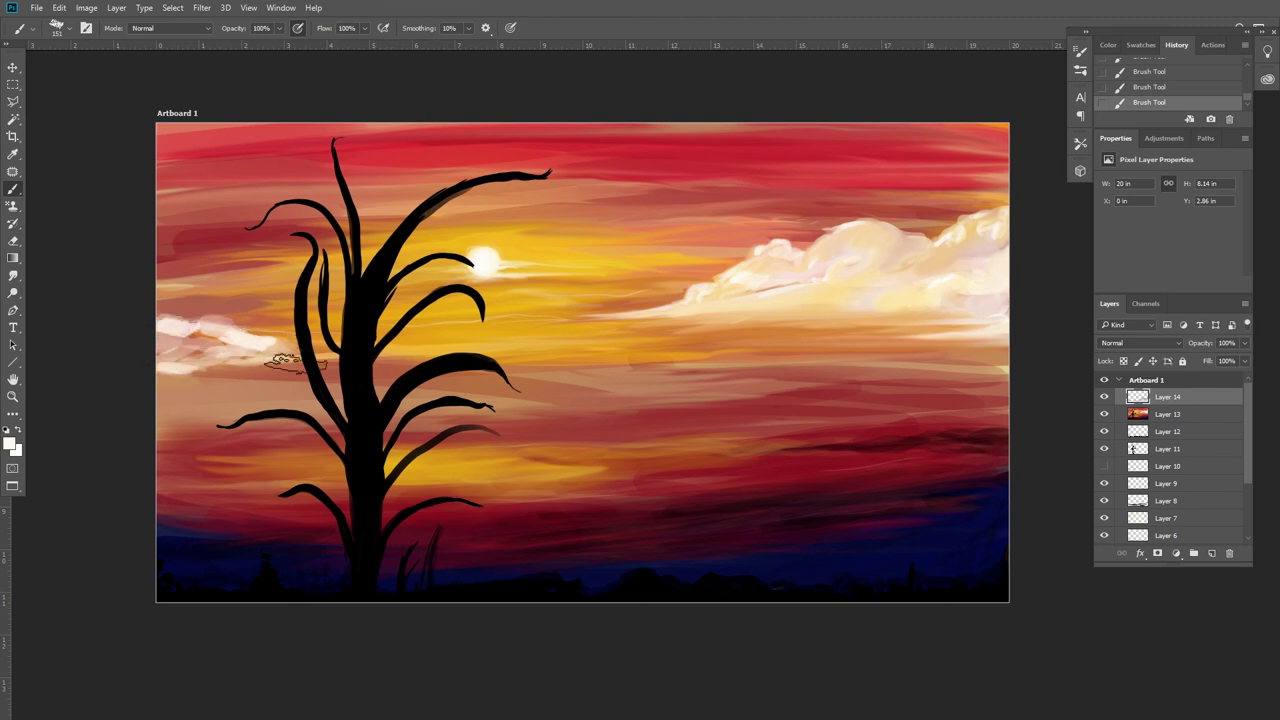
left_click_drag(194, 337, 280, 362)
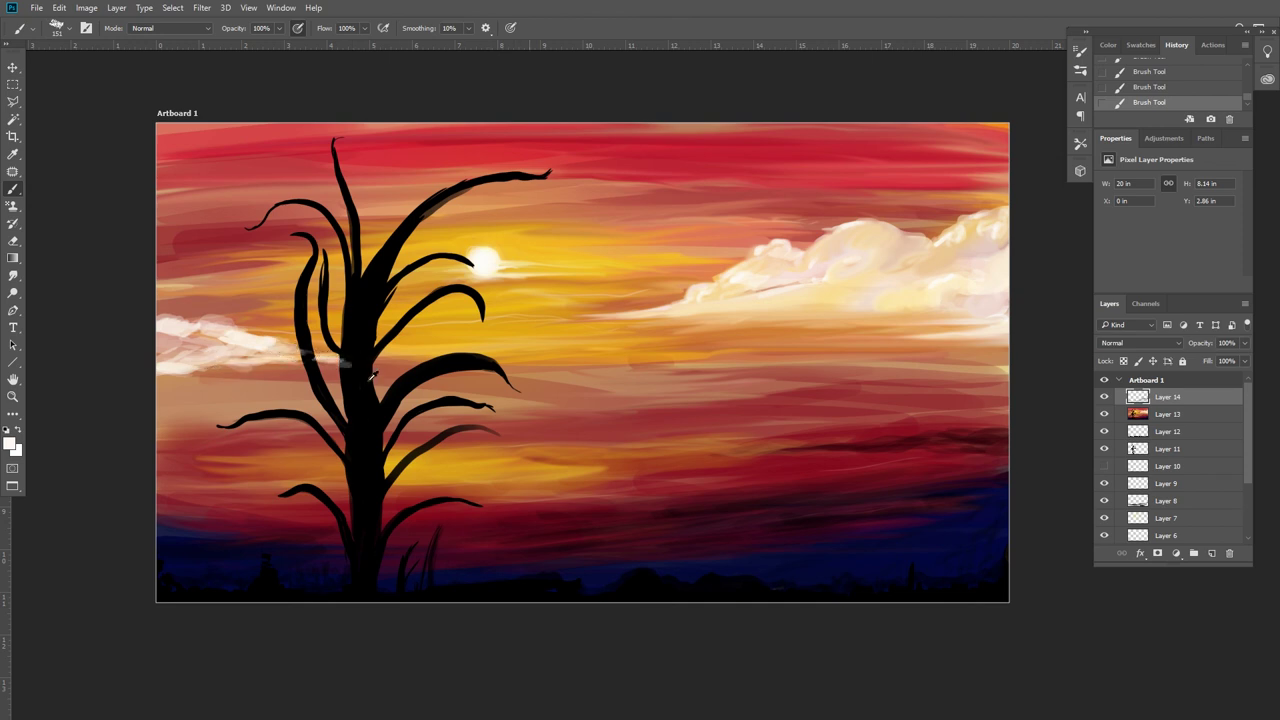
With a plain round 35 px brush, add sampled cream cloud strokes, then stamp into Layer 15.
key("d")
left_click(72, 28)
double_click(150, 128)
left_click_drag(328, 346, 352, 360)
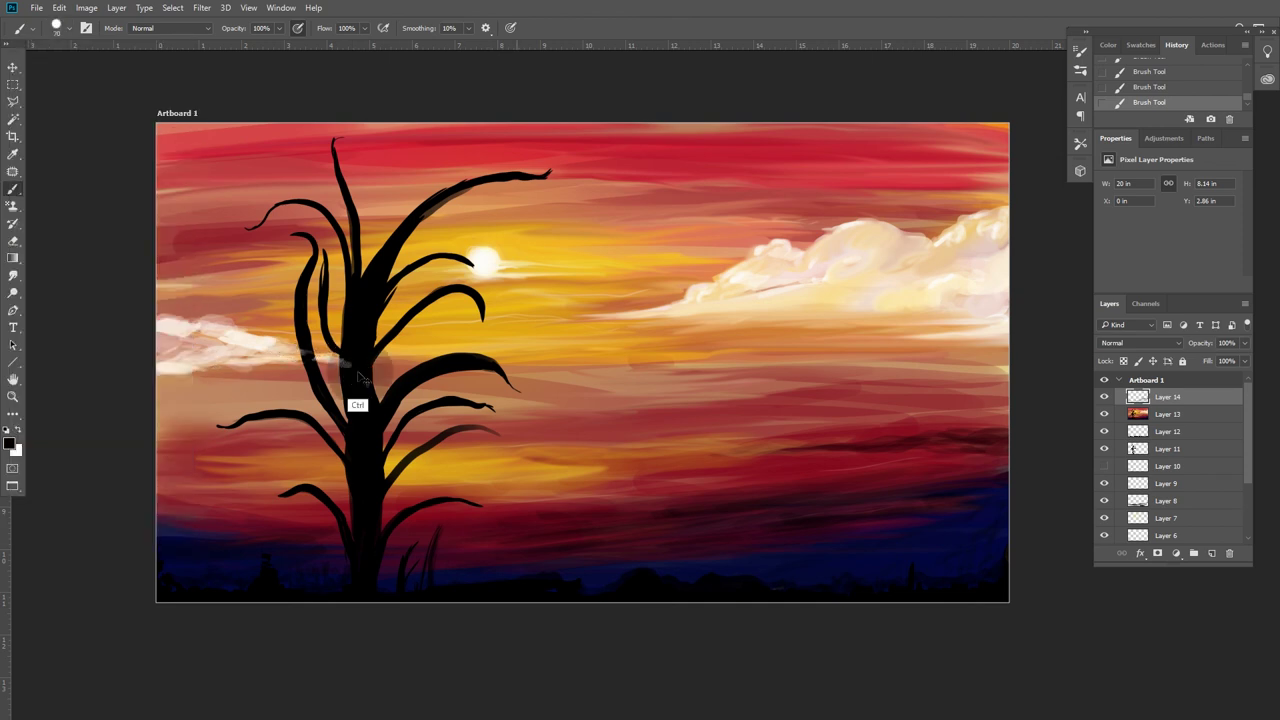
left_click(263, 337, "alt")
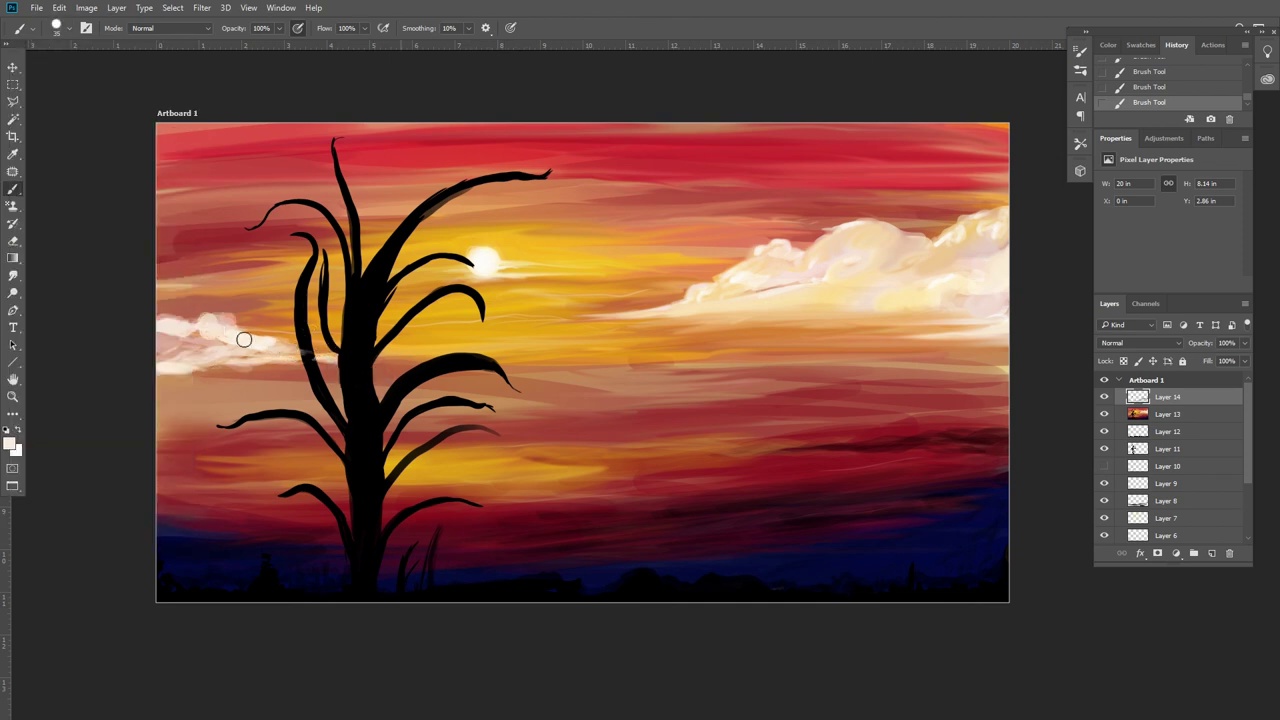
left_click_drag(205, 322, 440, 362)
mouse_move(278, 361)
left_mouse_down()
mouse_move(166, 343)
mouse_move(162, 312)
mouse_move(285, 346)
left_mouse_up()
left_click(366, 390, "alt")
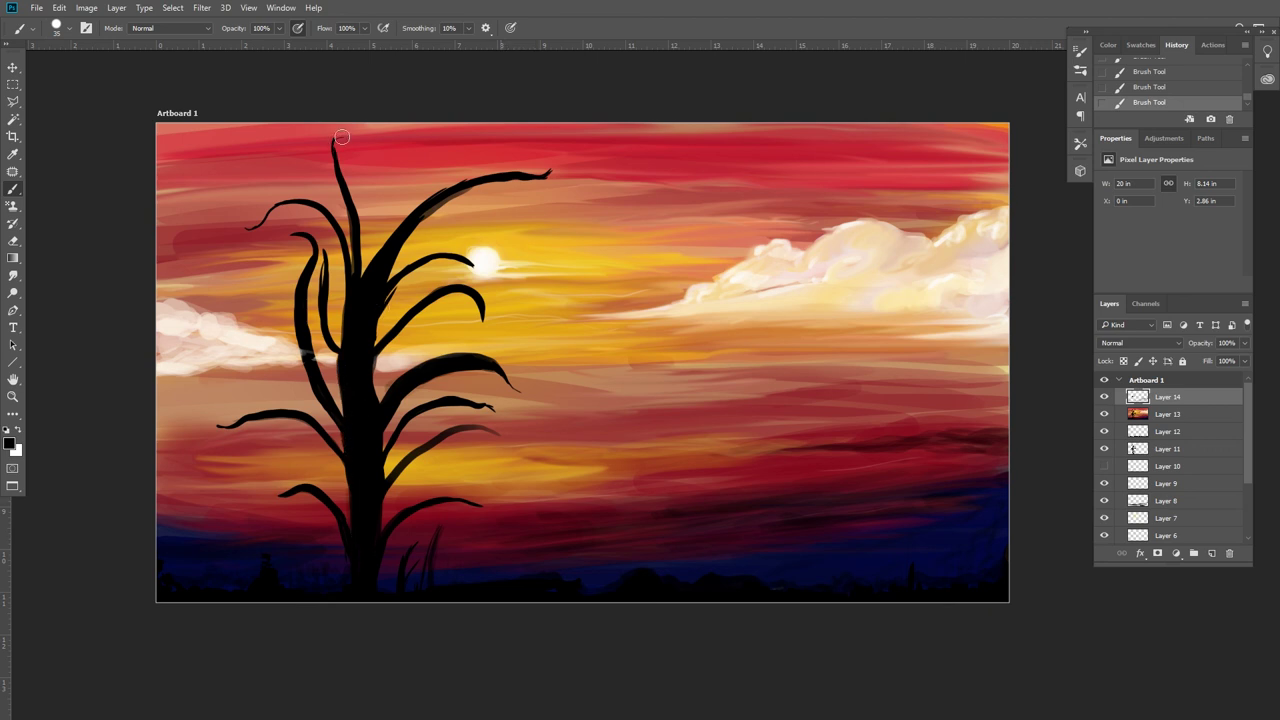
key("ctrl+shift+alt+e")
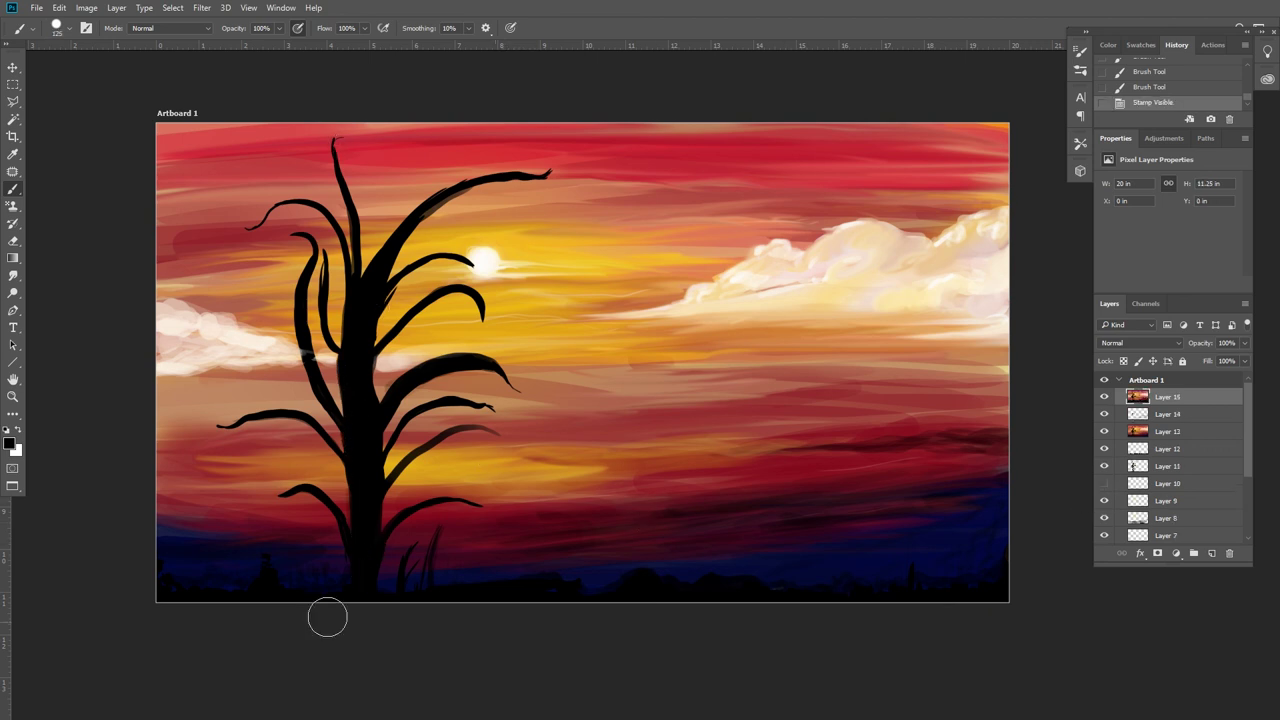
Brush dark haze along the right and lower sky edges and set Layer 15's fill to 7%.
left_click_drag(1006, 391, 992, 462)
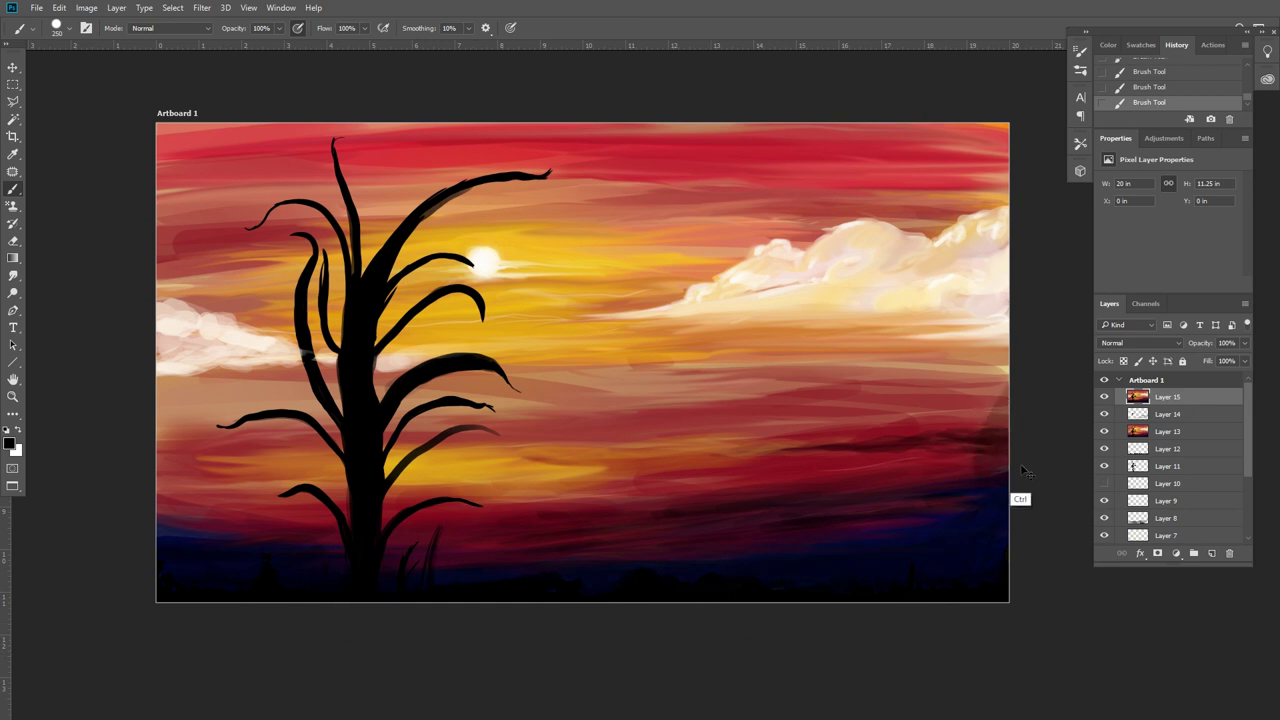
left_click_drag(700, 465, 160, 480)
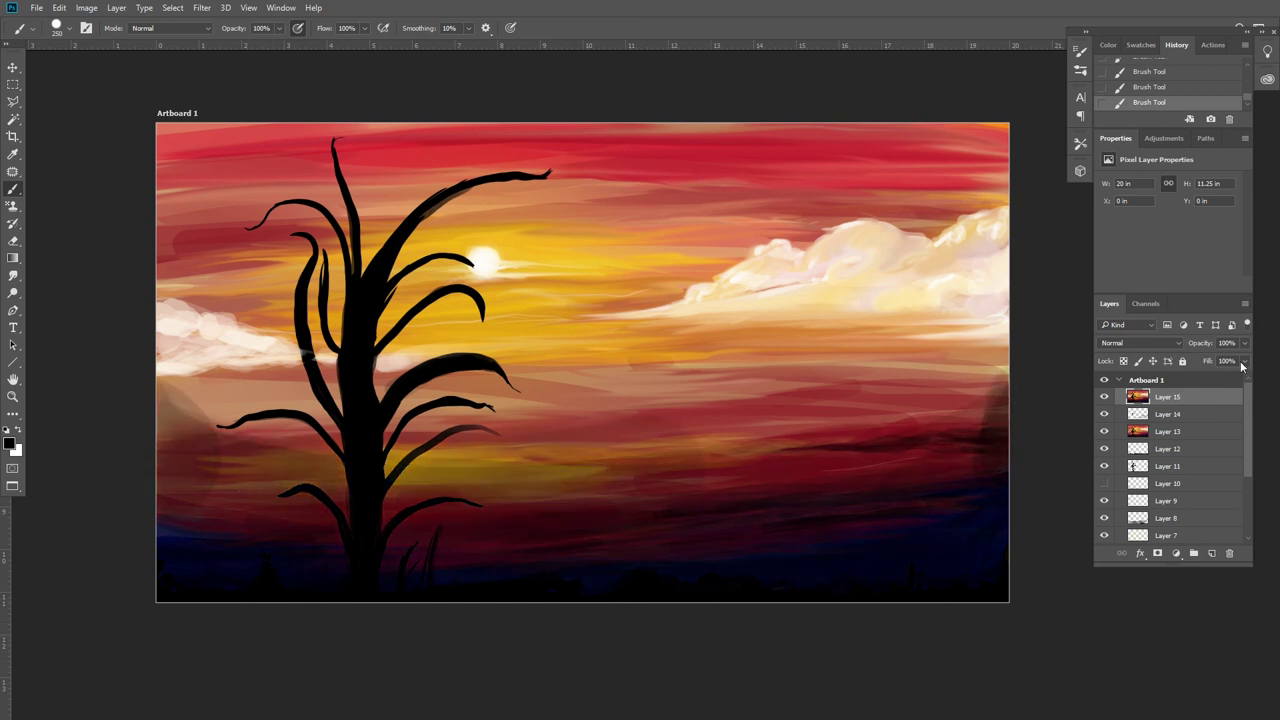
left_click_drag(1244, 361, 1182, 380)
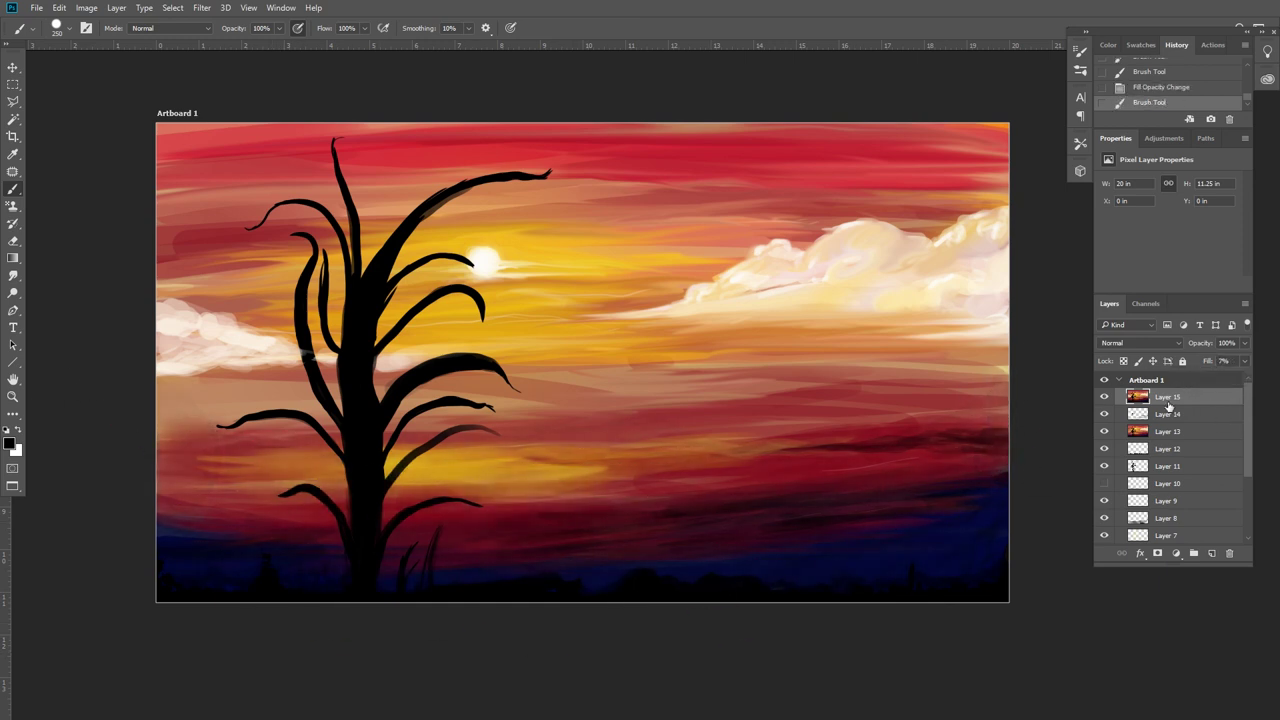
Stamp all visible layers into a new Layer 16 and open the Filter menu.
key("ctrl+alt+shift+e")
scroll(739, 303, "up", 2)
key("v")
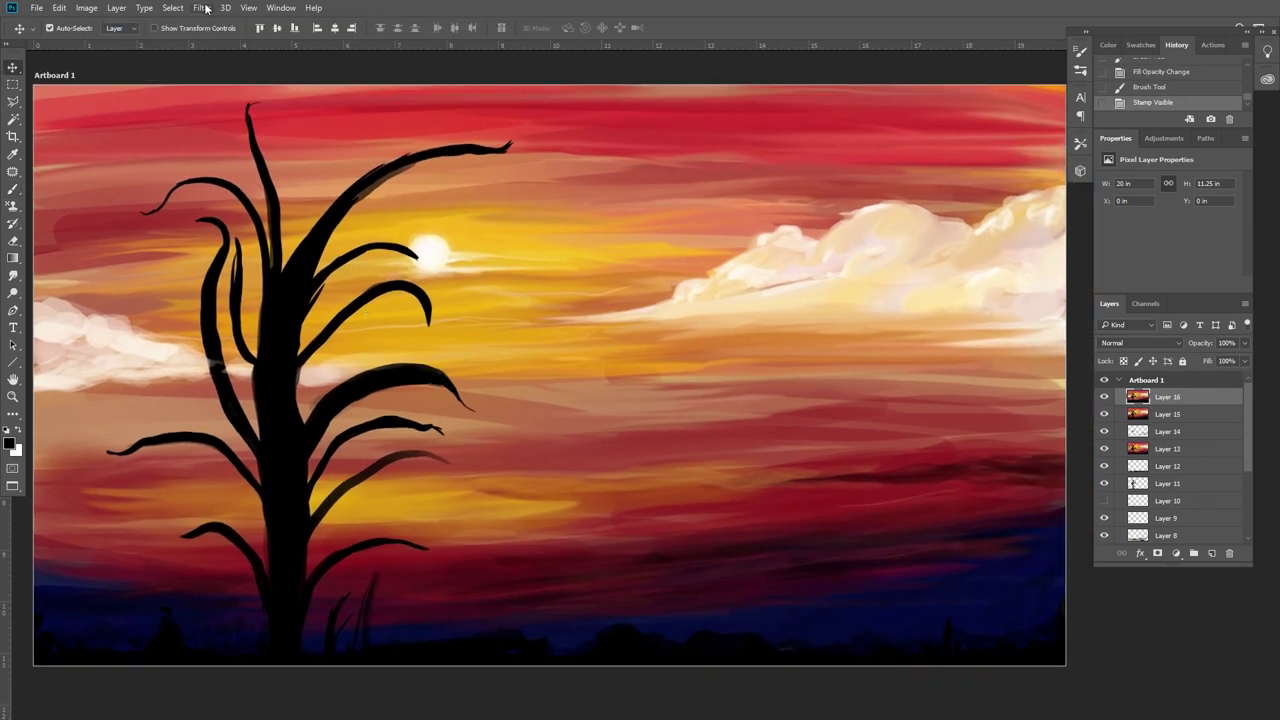
left_click(205, 8)
Apply a Camera Raw grade: Temperature +26, Tint +33, Exposure -0.30, Blacks -10, Clarity +43.
left_click(260, 85)
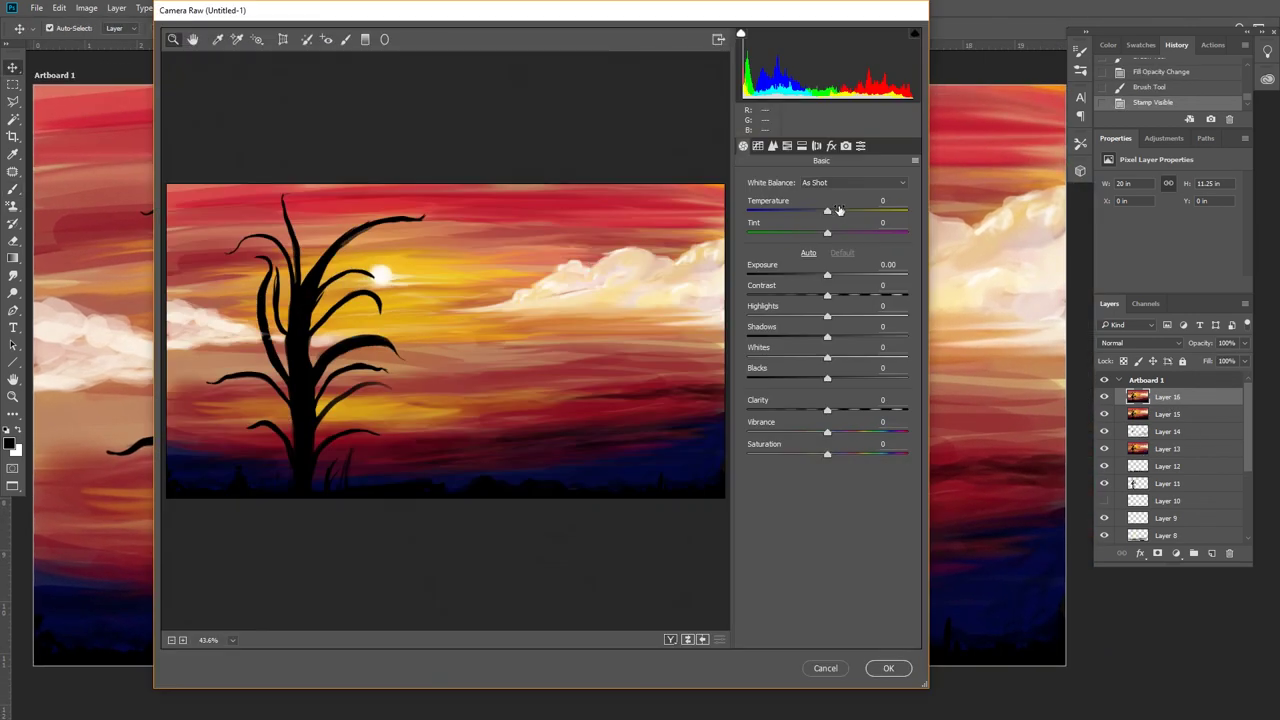
left_click_drag(838, 210, 854, 233)
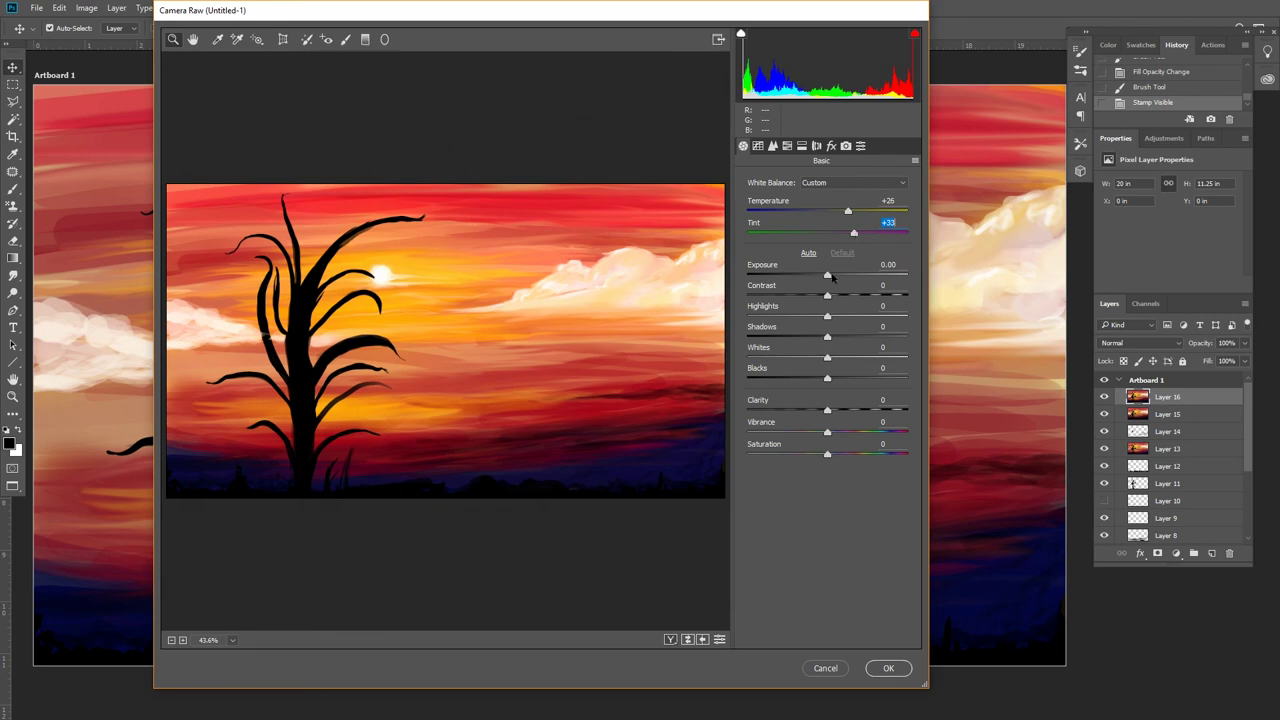
mouse_move(827, 275)
left_mouse_down()
mouse_move(851, 294)
mouse_move(837, 295)
mouse_move(838, 315)
mouse_move(877, 337)
mouse_move(834, 337)
left_mouse_up()
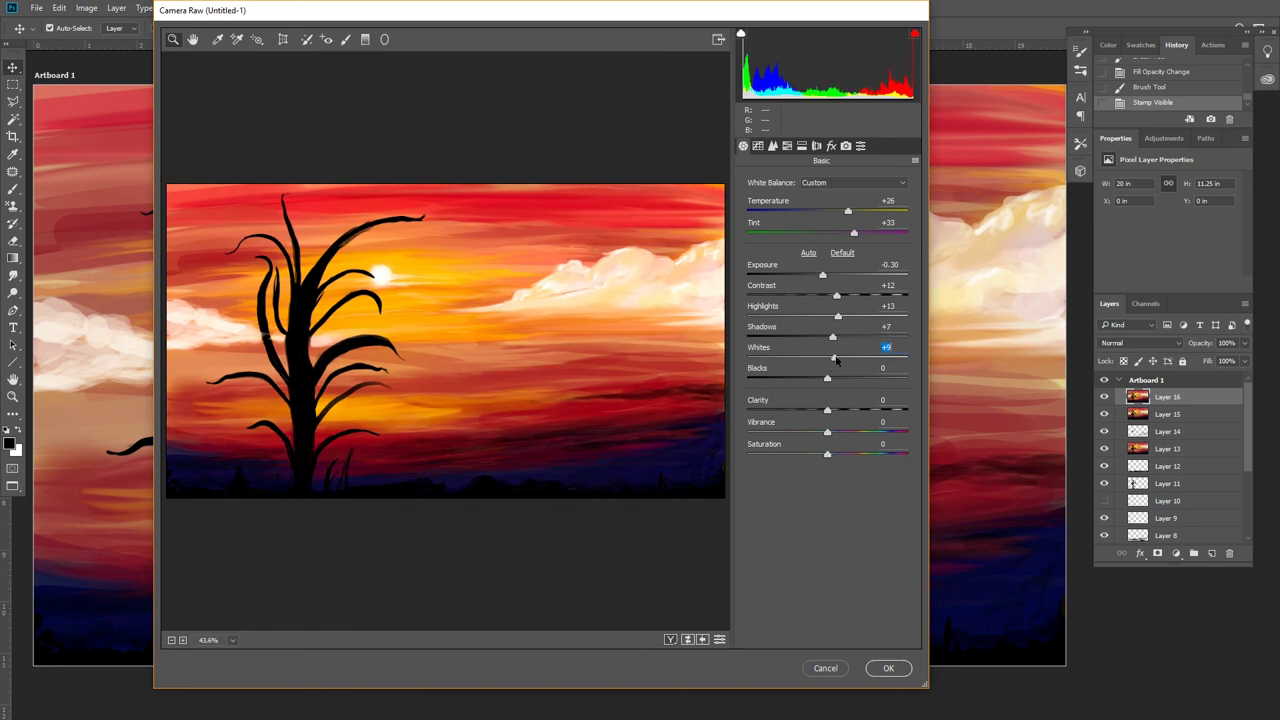
left_click_drag(827, 378, 863, 410)
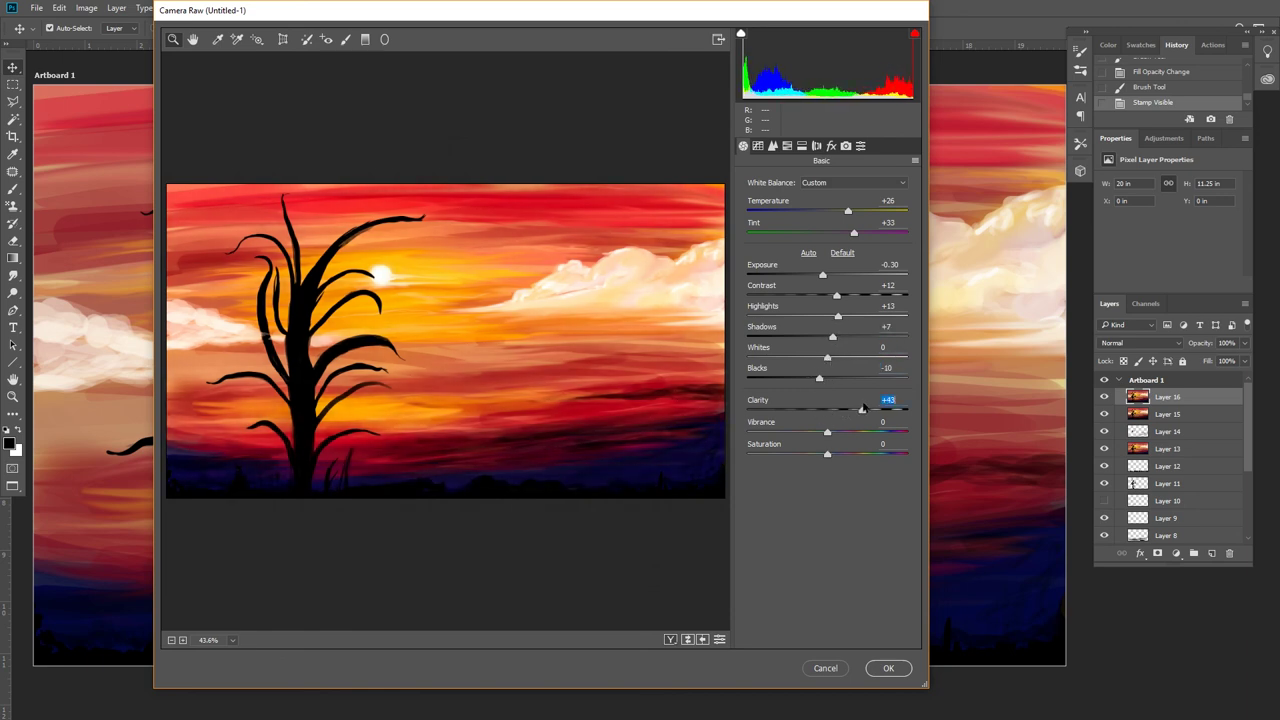
key("Return")
key("ctrl+0")
Toggle Layer 16 off and on to compare the grade, then view the painting full screen.
left_click(1104, 397)
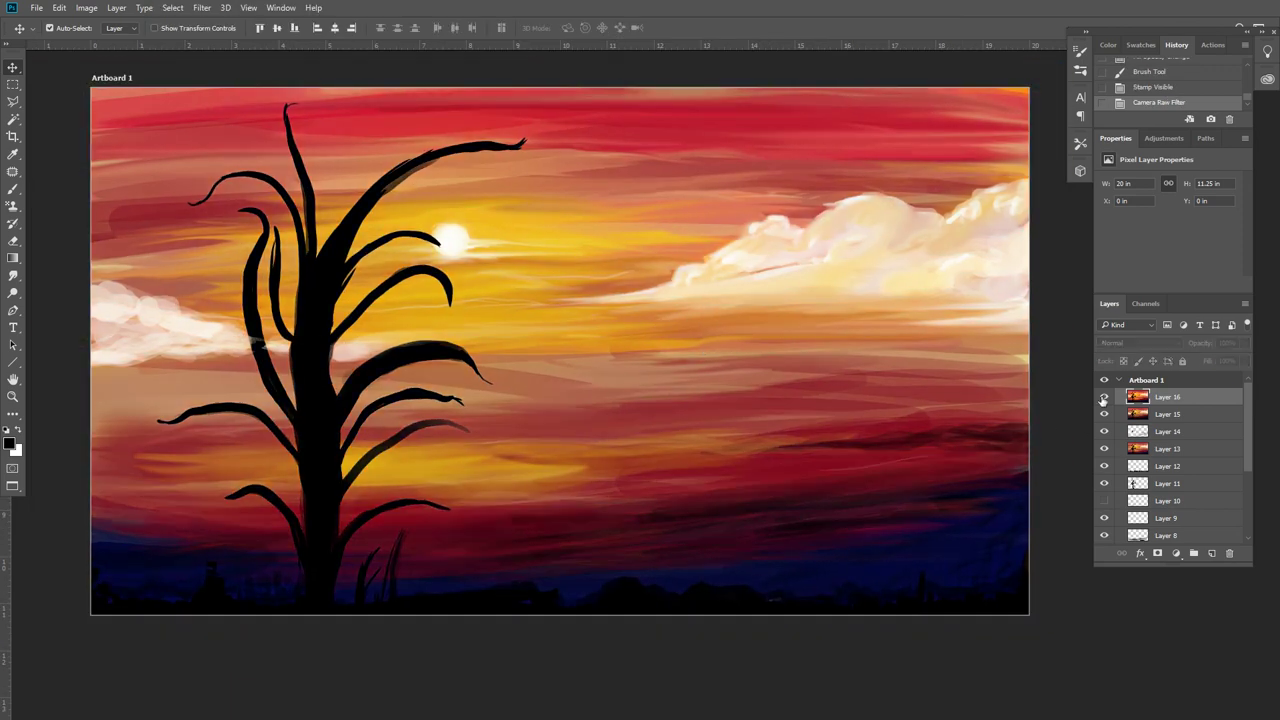
left_click(1104, 397)
key("f")
key("f")
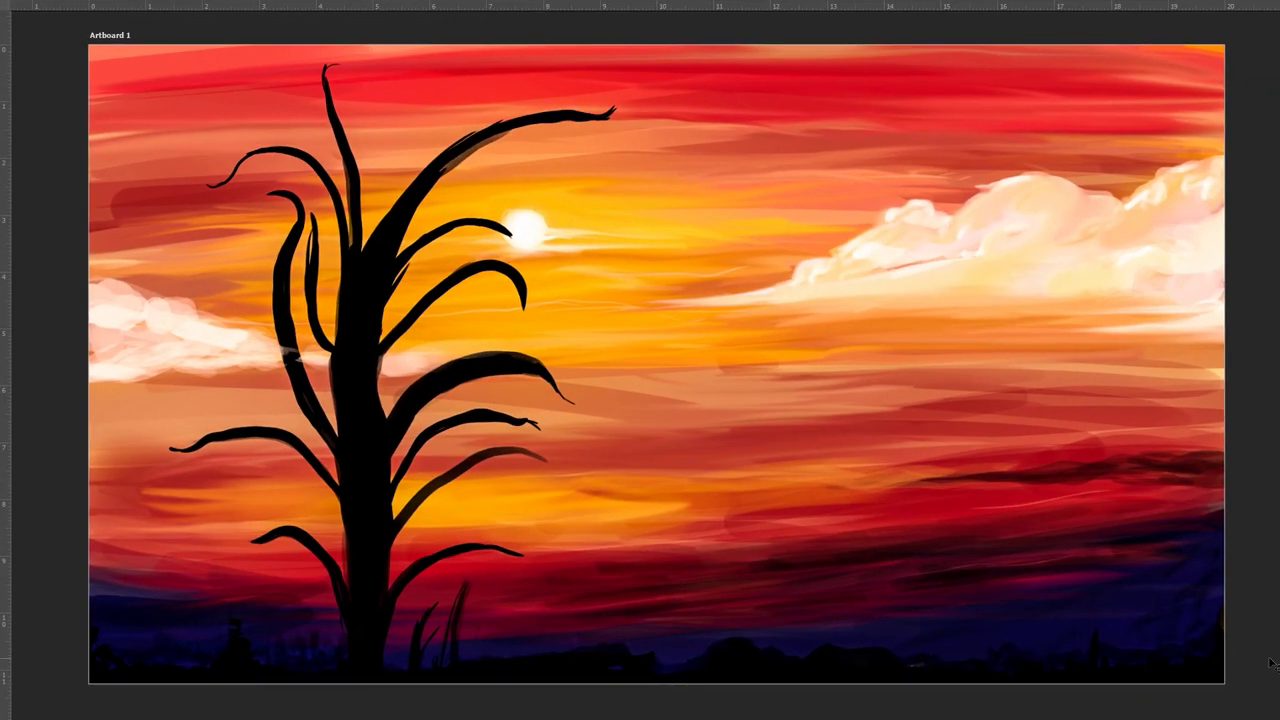